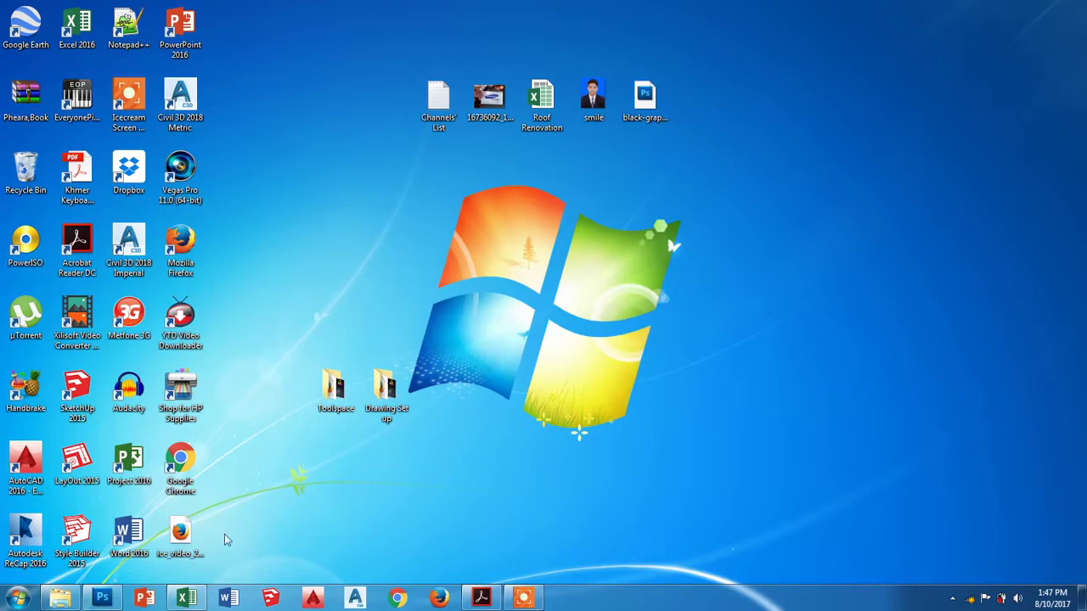
Restore the Existing point Excel workbook with its north, east, elevation and description columns
click(193, 599)
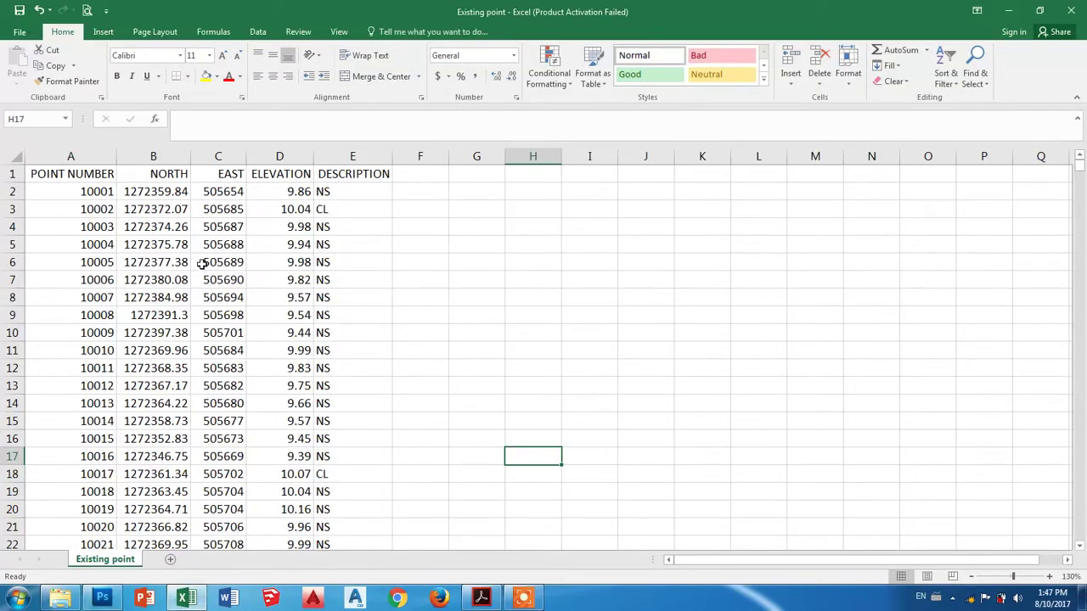
drag(73, 175, 378, 533)
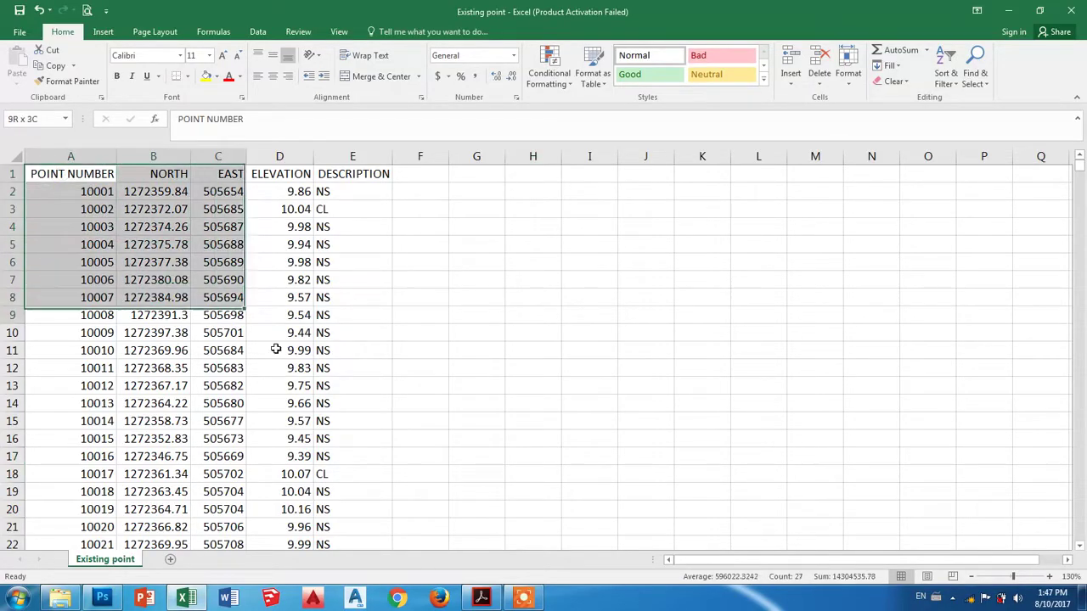
scroll(225, 356, up, 2)
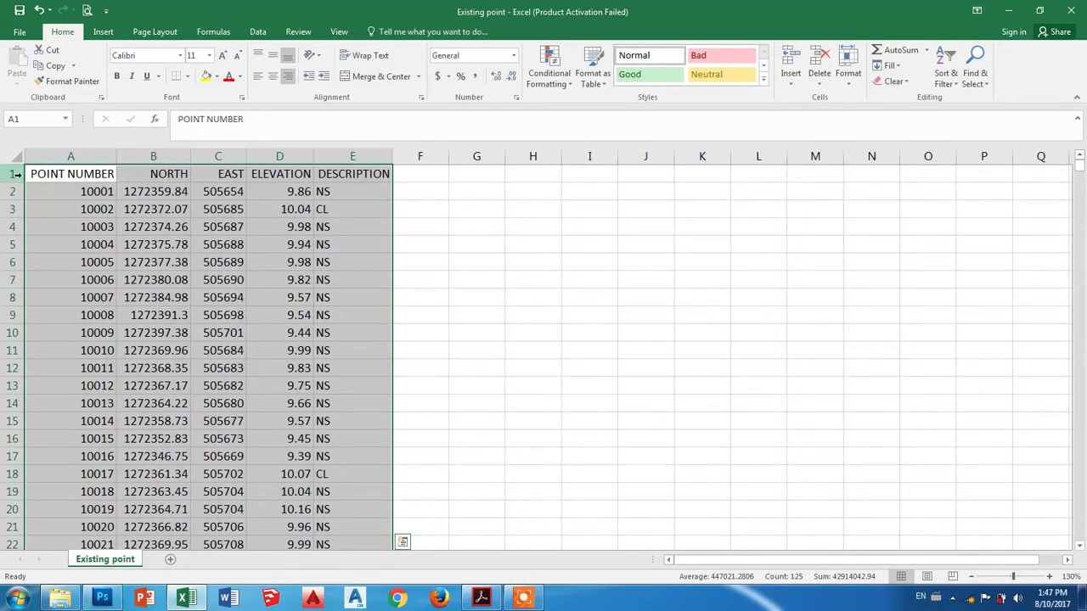
click(73, 175)
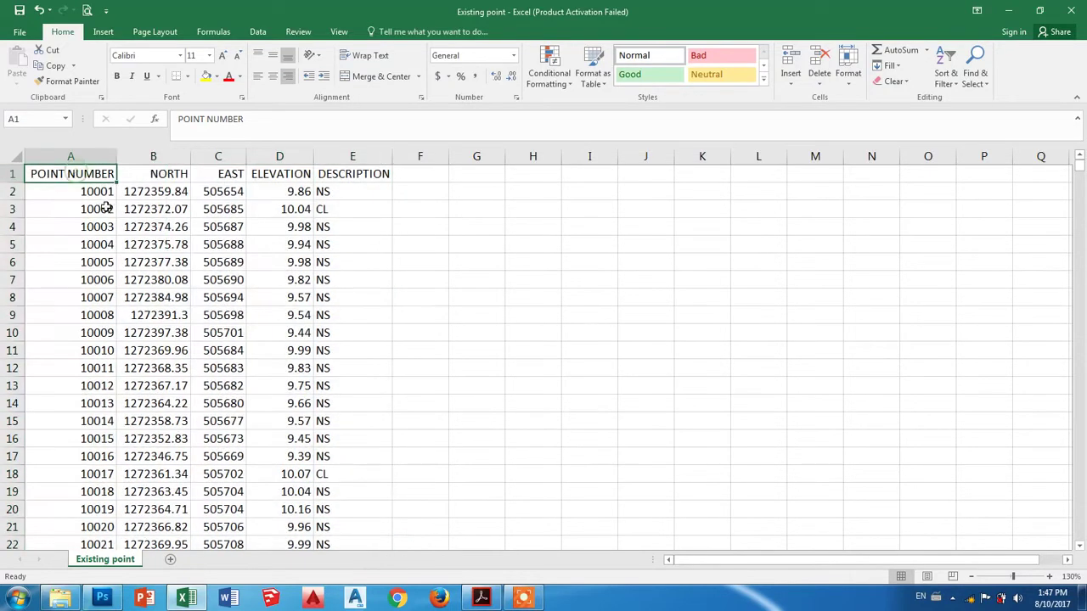
click(164, 175)
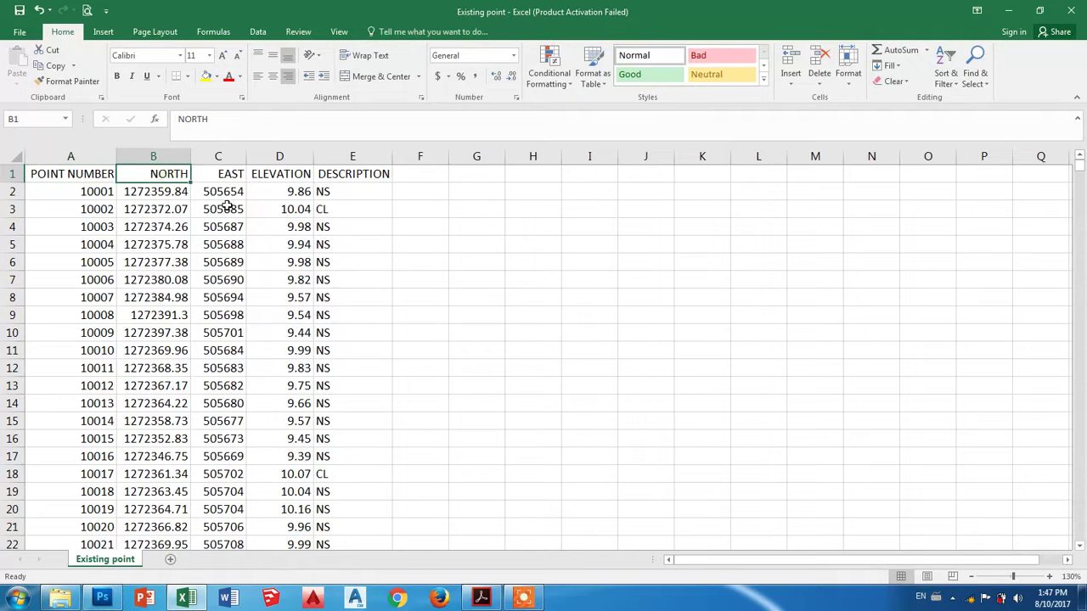
click(231, 176)
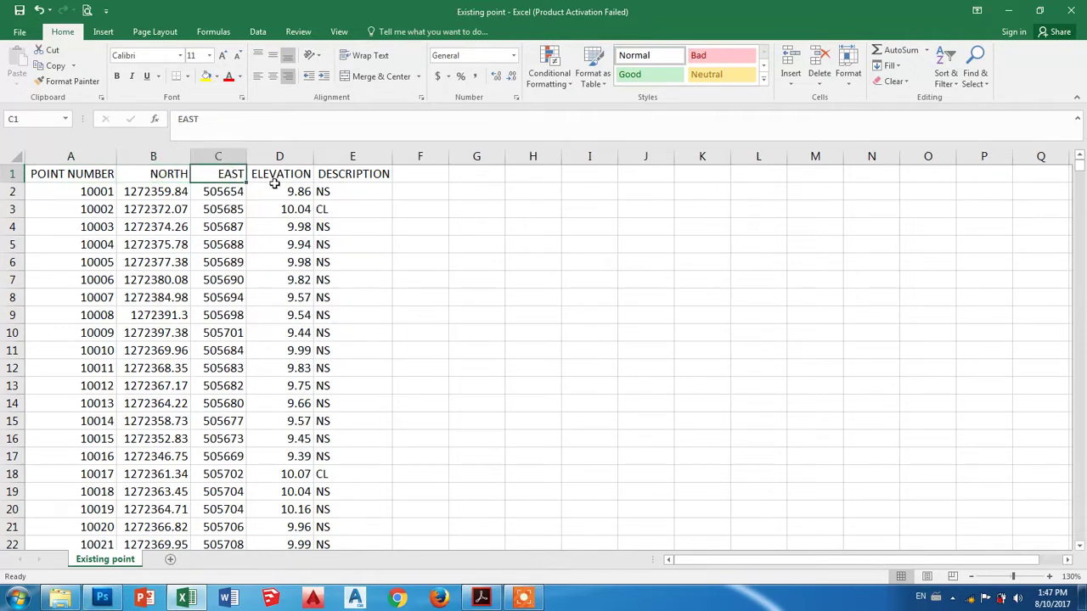
click(276, 178)
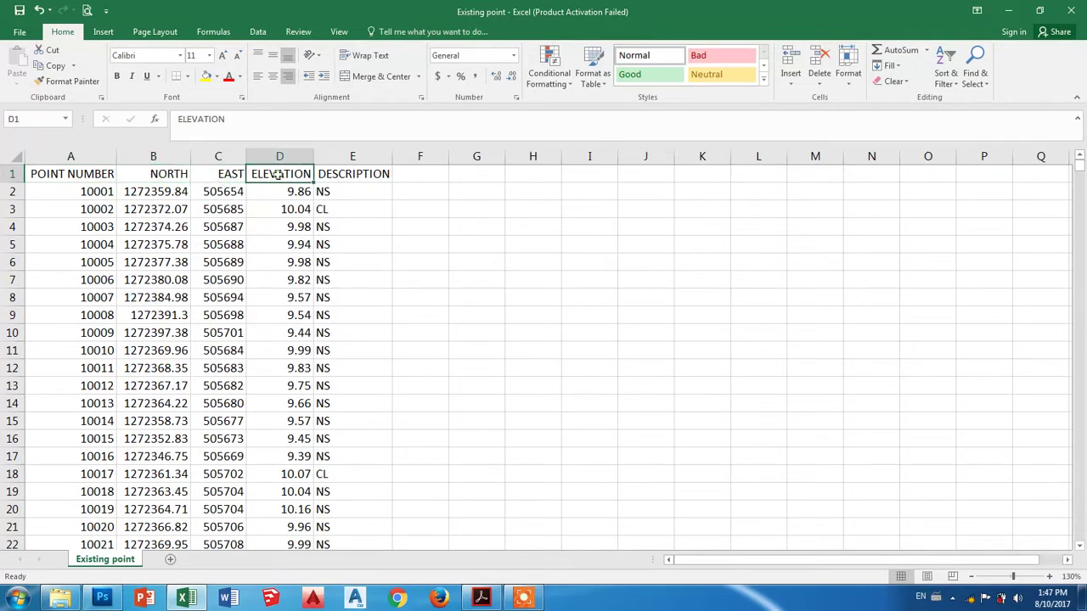
click(355, 176)
click(334, 245)
click(134, 206)
drag(78, 174, 354, 170)
click(373, 227)
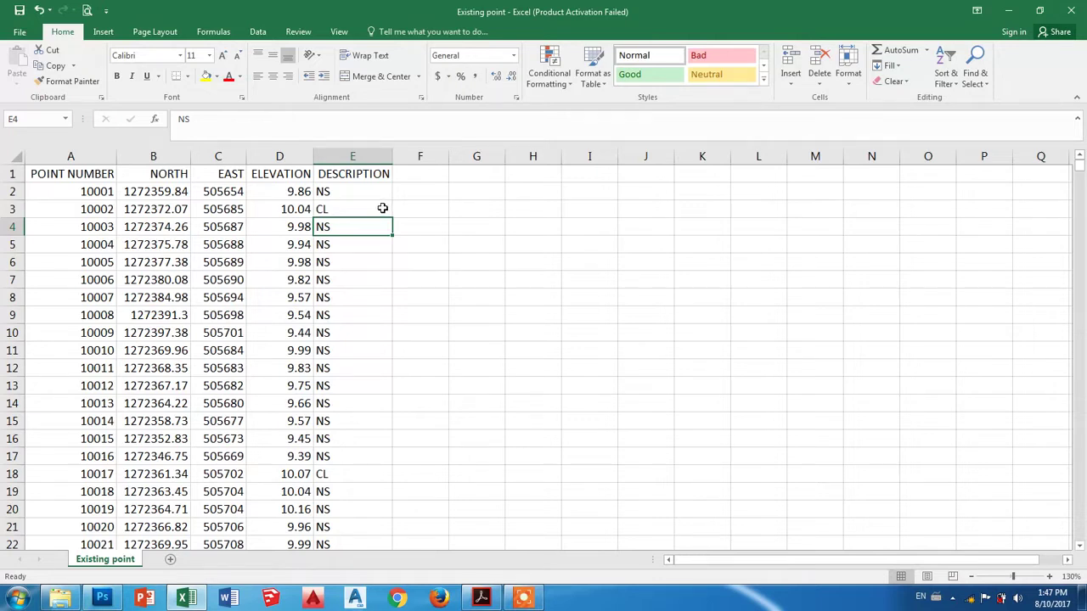
click(13, 173)
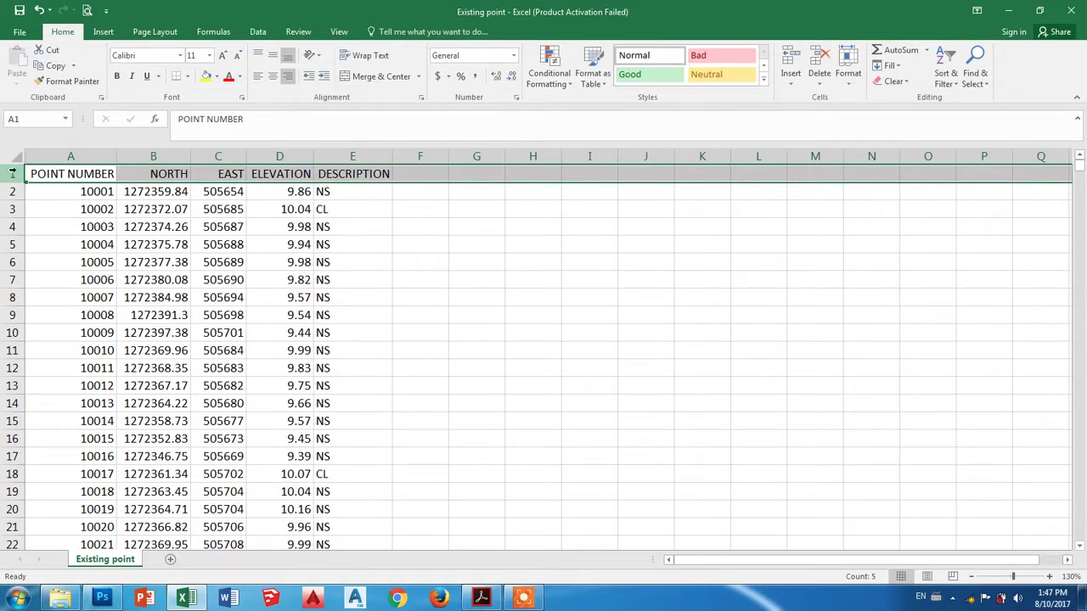
Delete the header row so the data starts at point 10001 in row 1
right_click(13, 173)
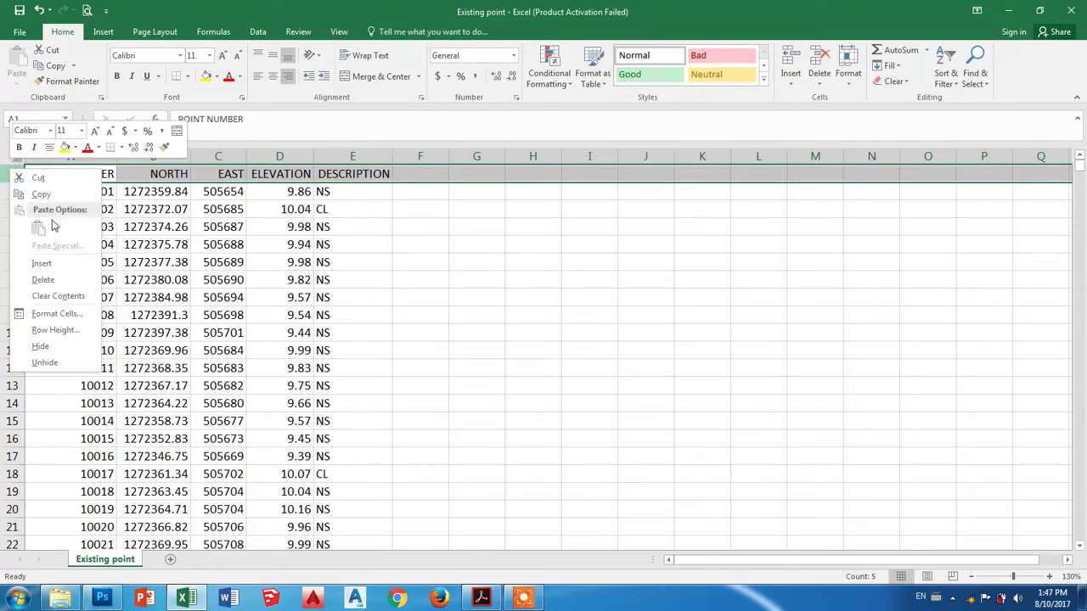
click(61, 280)
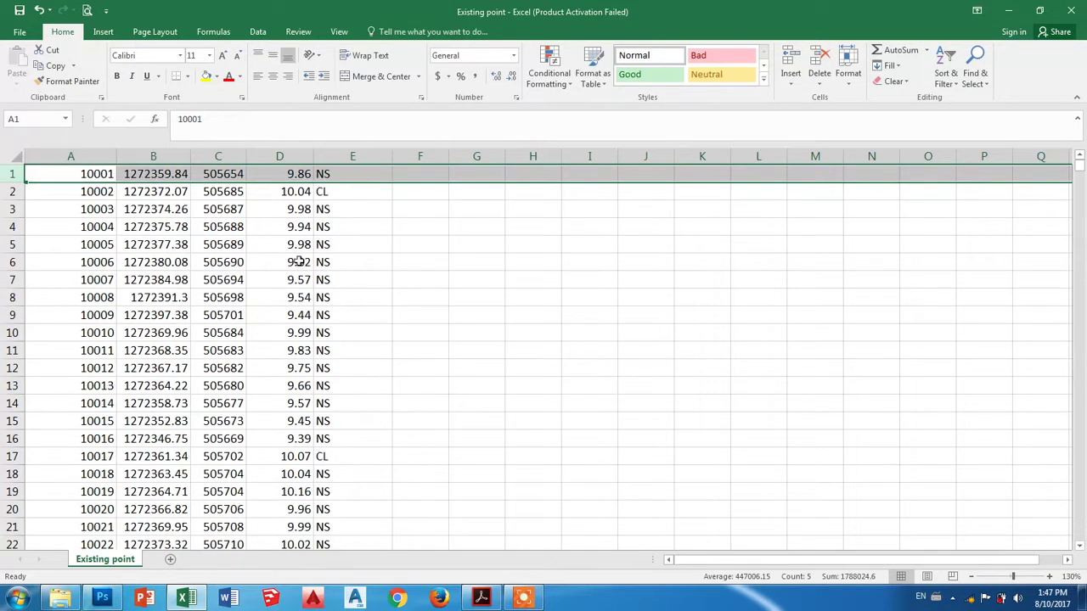
click(183, 244)
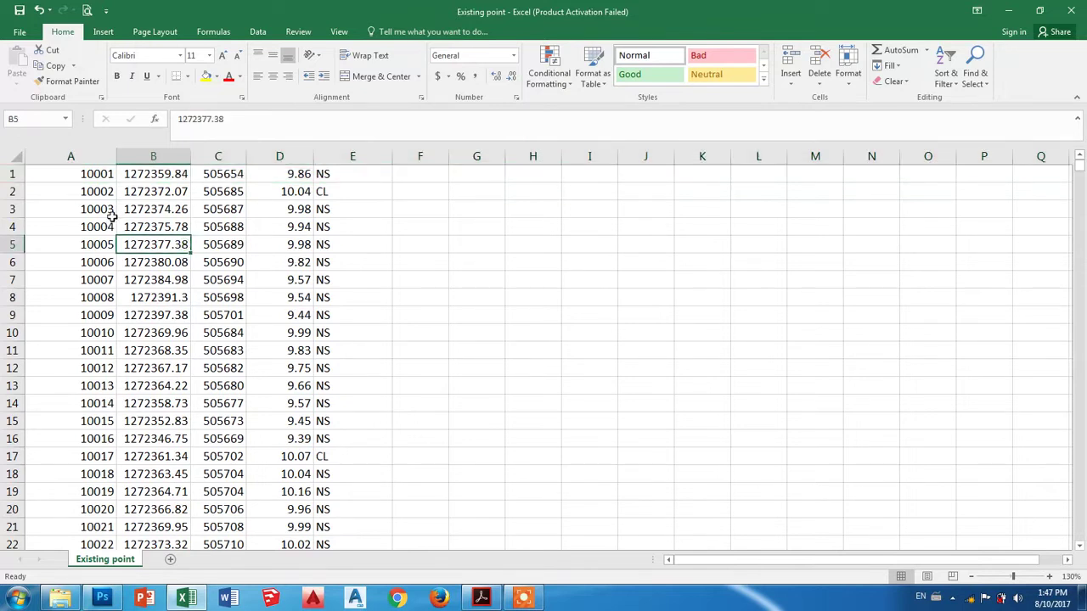
Check Save As to Desktop with CSV (Comma delimited) format, then cancel without saving
click(20, 33)
click(39, 168)
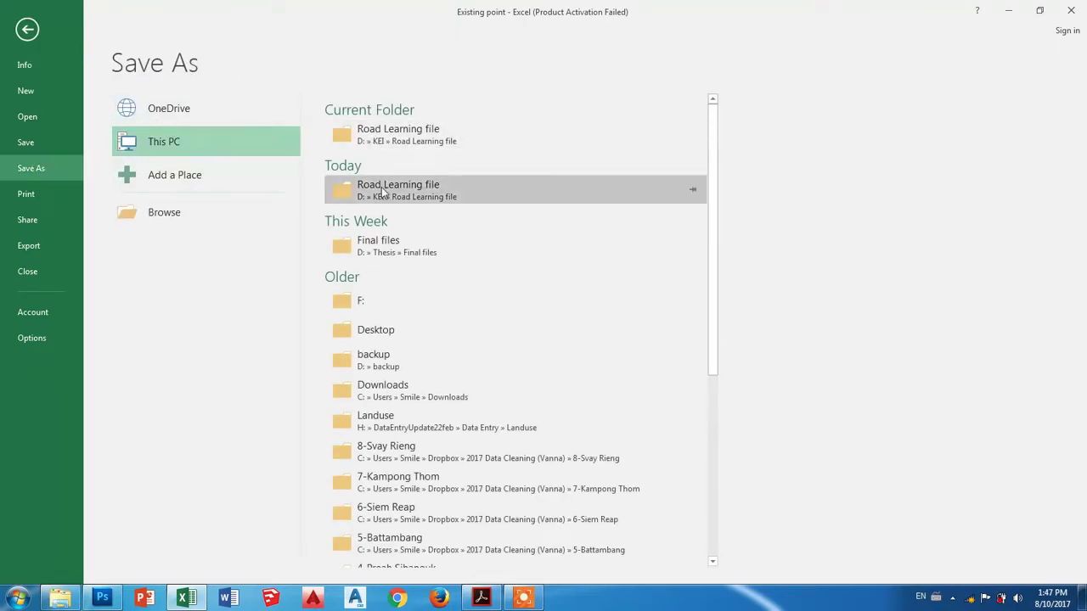
click(378, 330)
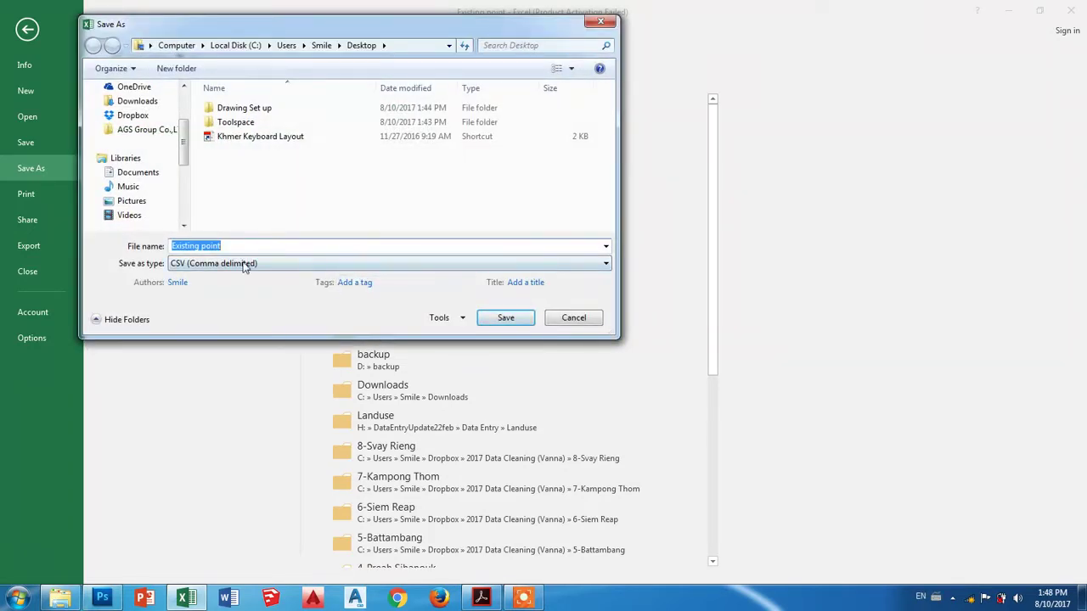
click(243, 264)
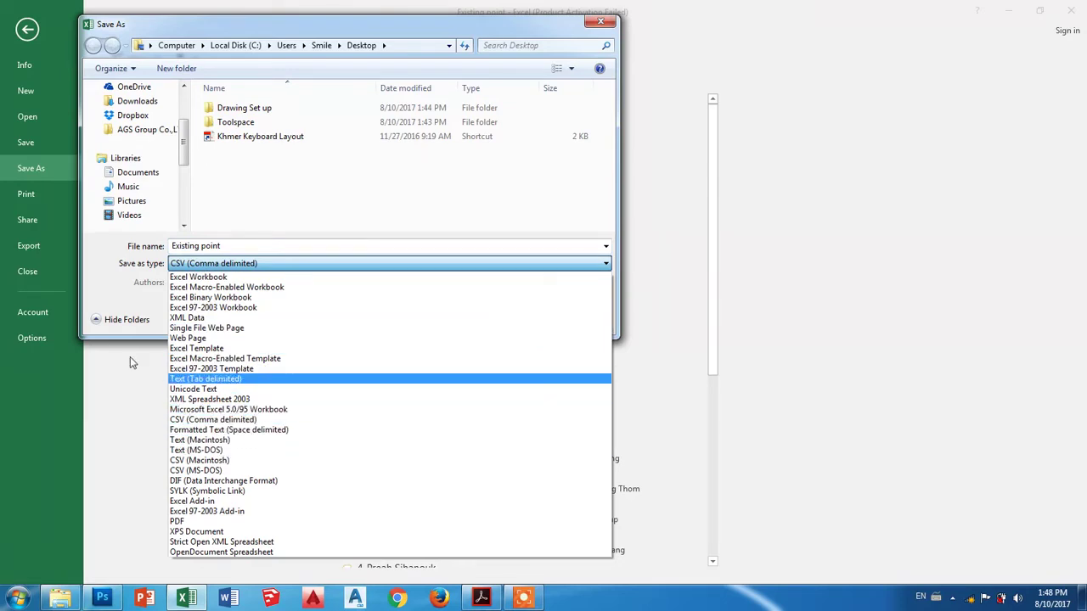
click(149, 304)
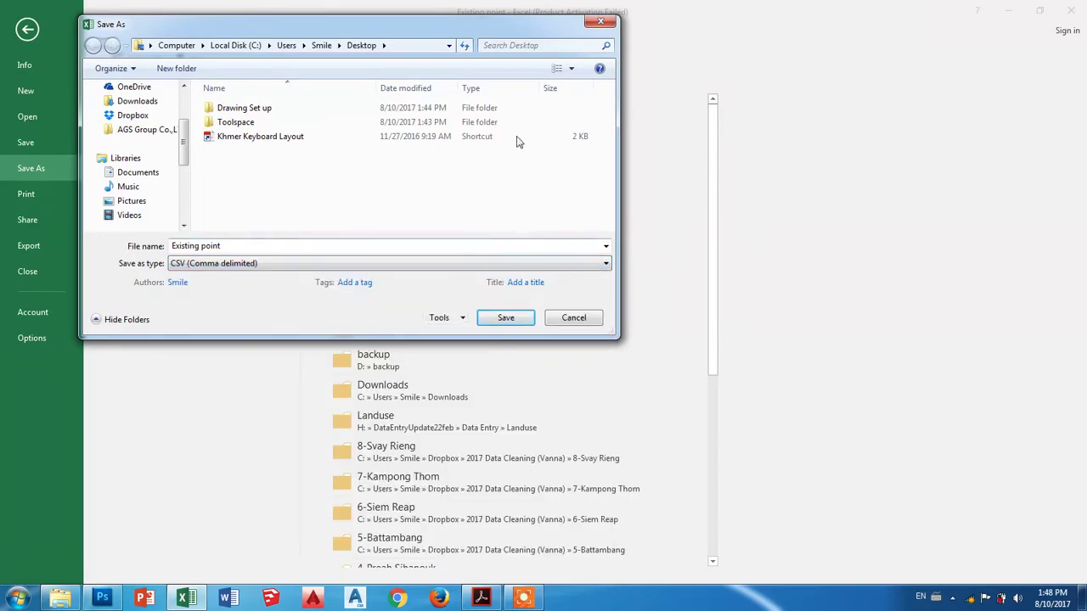
click(598, 21)
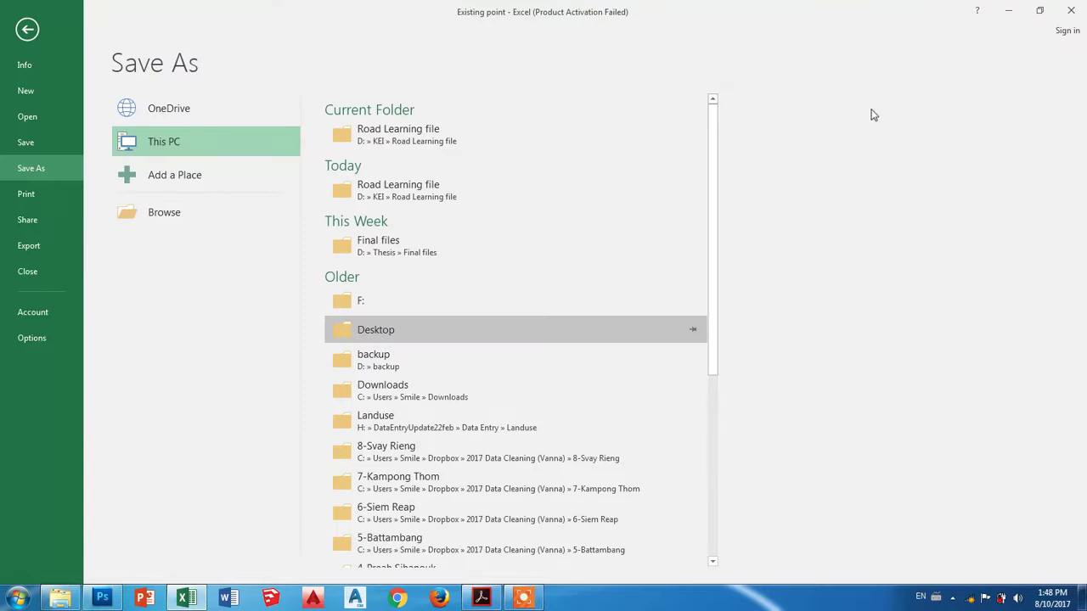
Close the Existing point workbook without saving and bring up the Road Learning file folder
click(1072, 10)
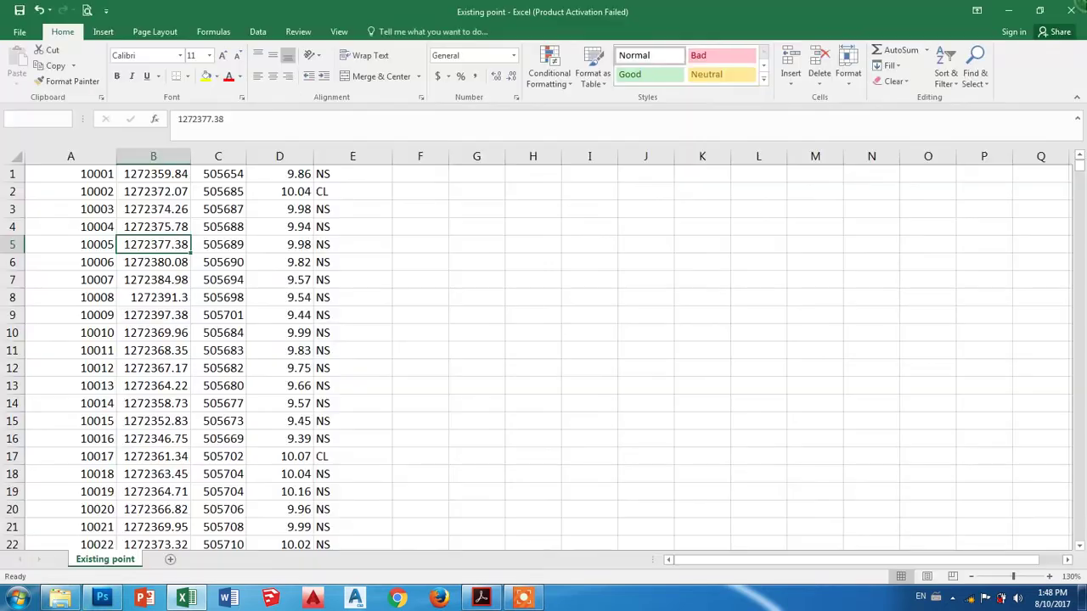
click(544, 314)
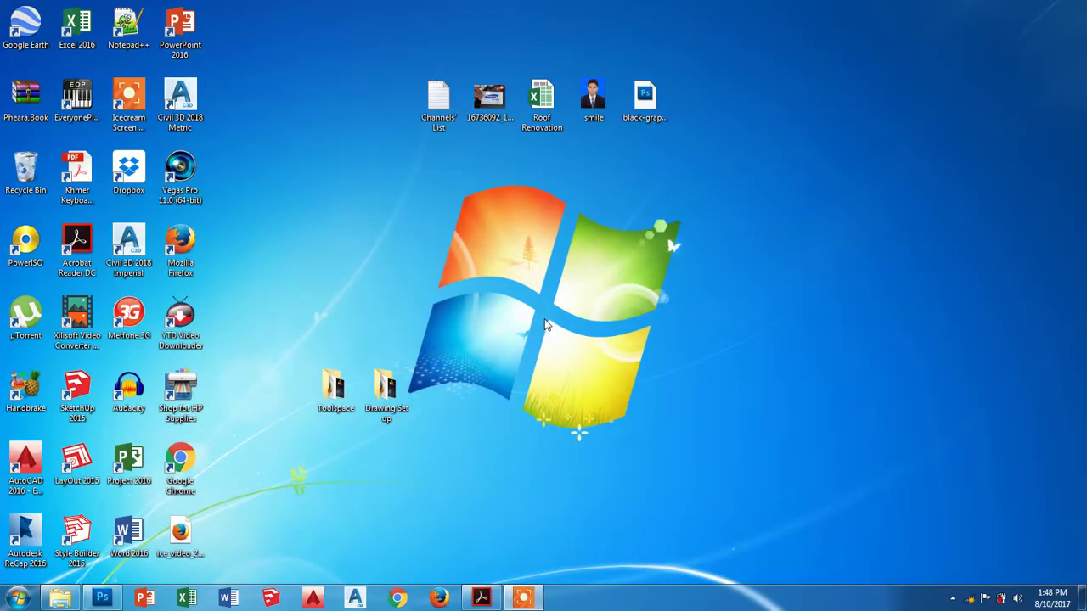
click(64, 599)
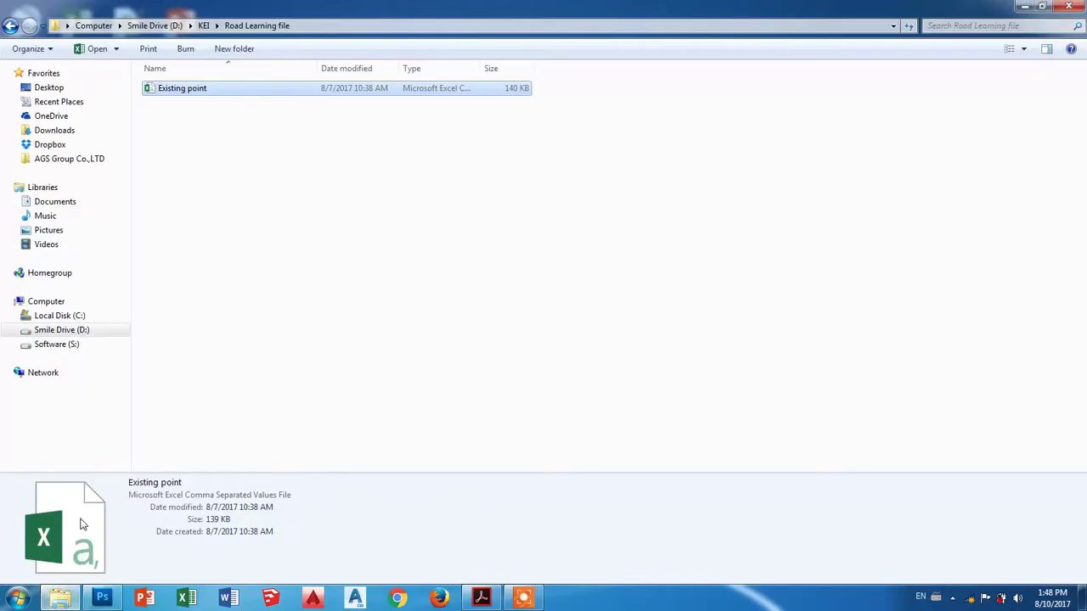
Review the Existing point CSV in the Road Learning file folder, then launch Civil 3D
click(259, 118)
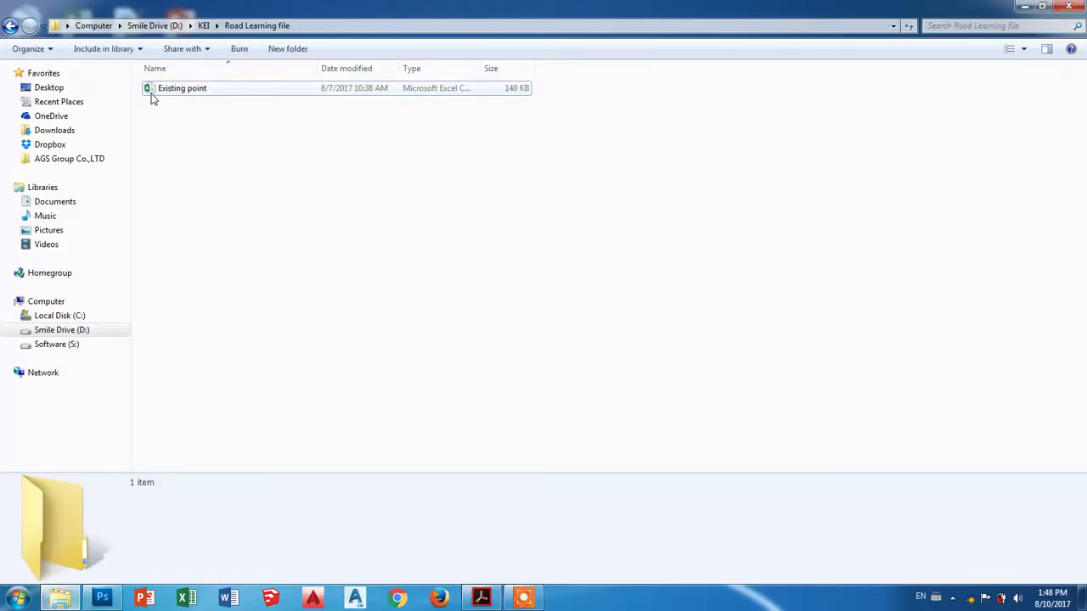
ctrl+scroll(178, 117, up, 1)
ctrl+scroll(192, 128, up, 1)
ctrl+scroll(192, 87, up, 1)
ctrl+scroll(201, 155, up, 1)
ctrl+scroll(178, 110, up, 1)
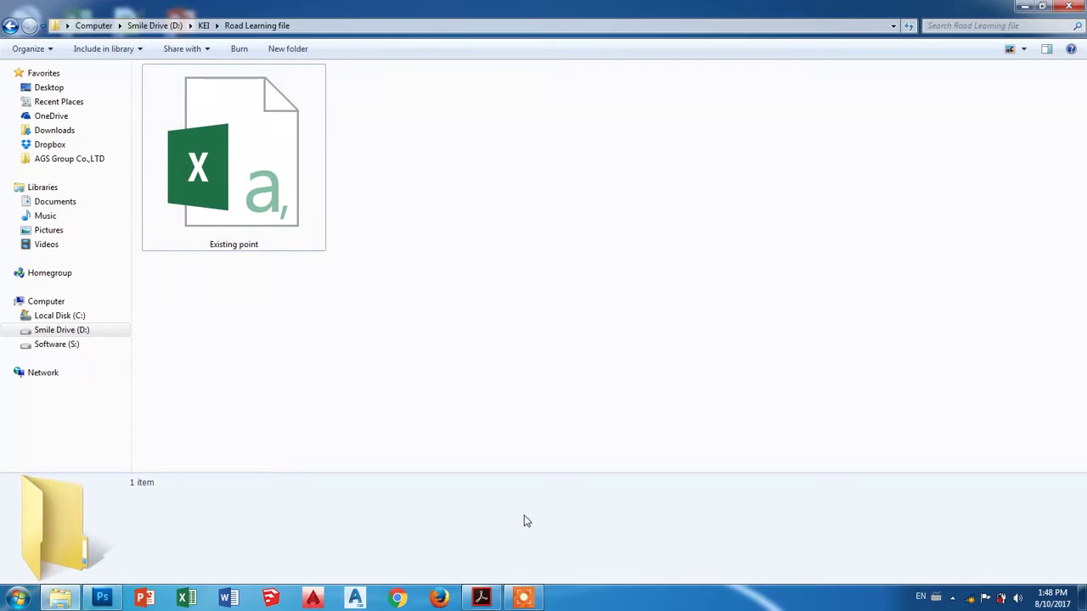
click(355, 598)
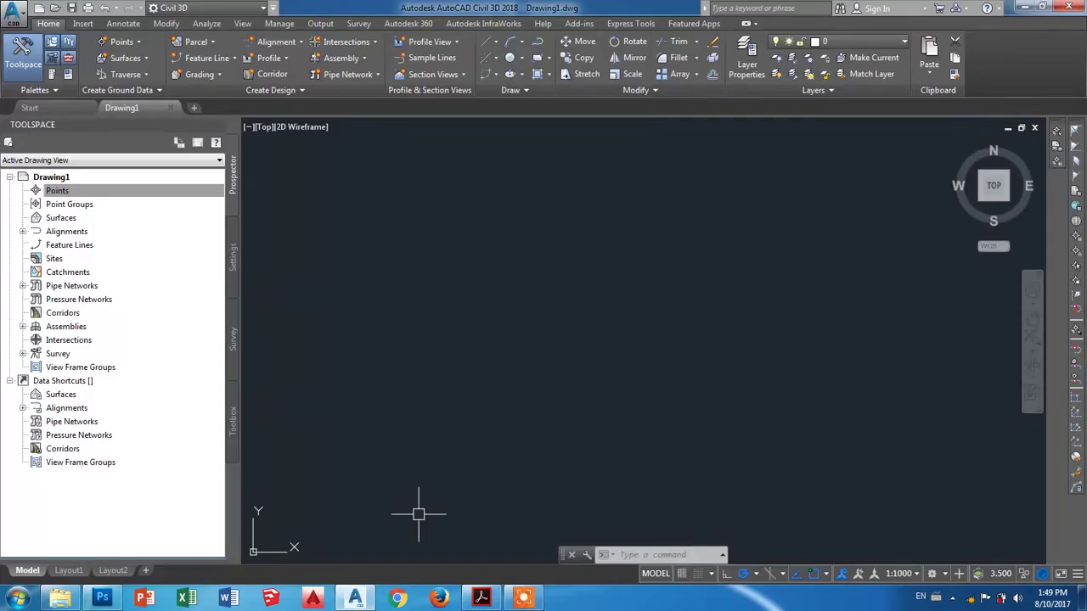
Look at Insert > Points from File, then open the Home tab's Points creation dropdown
click(952, 596)
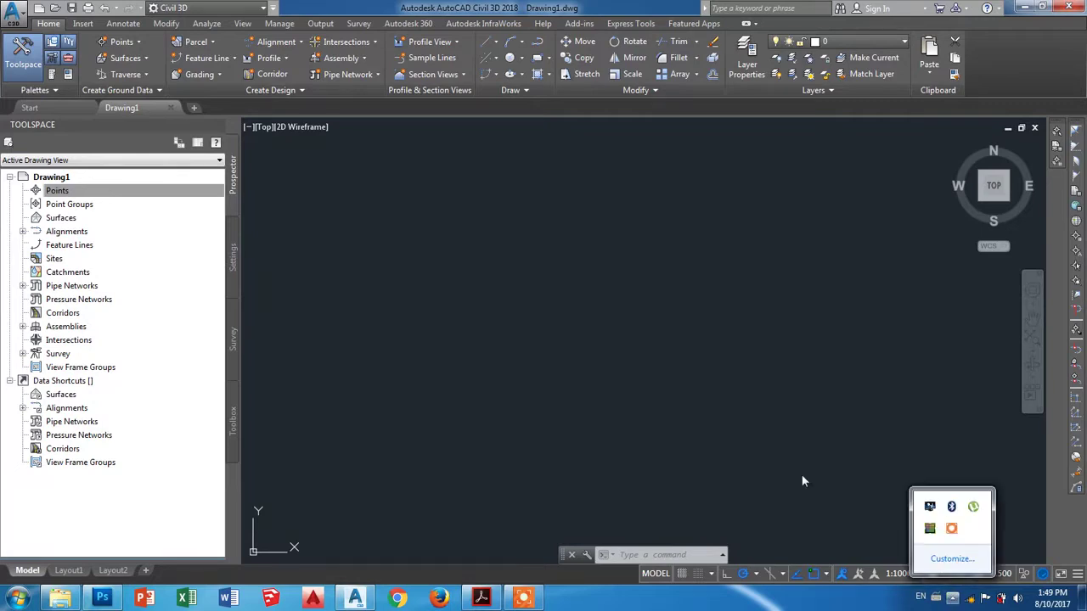
click(426, 361)
click(726, 250)
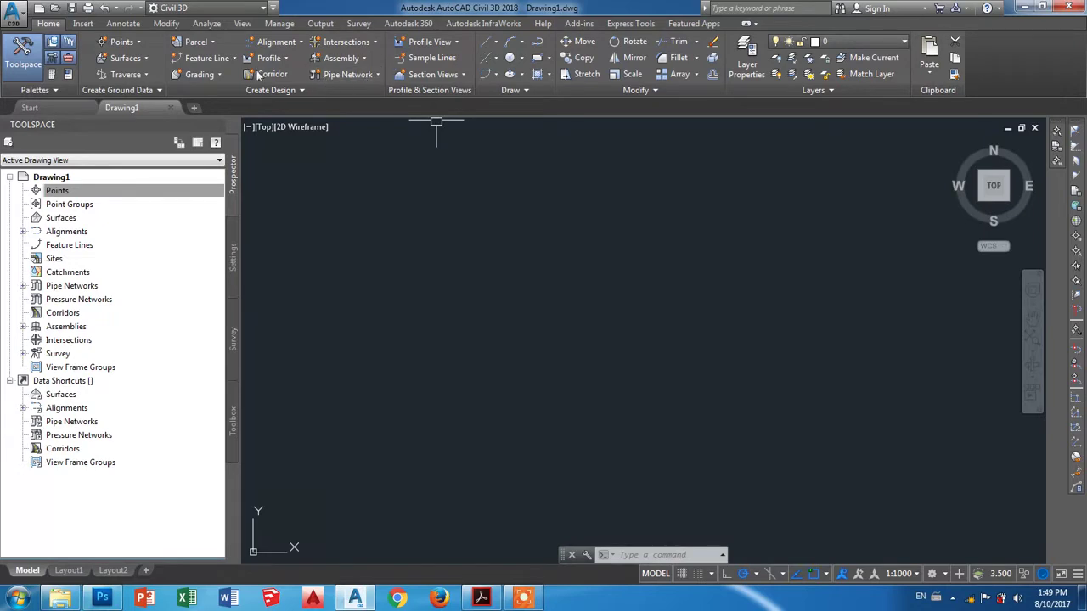
click(90, 25)
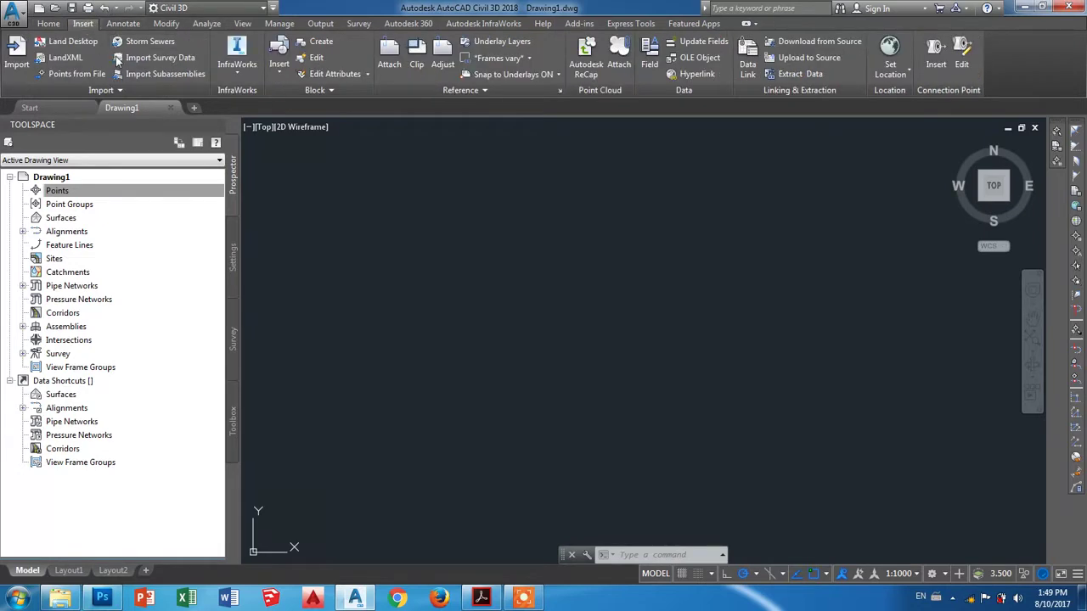
click(69, 73)
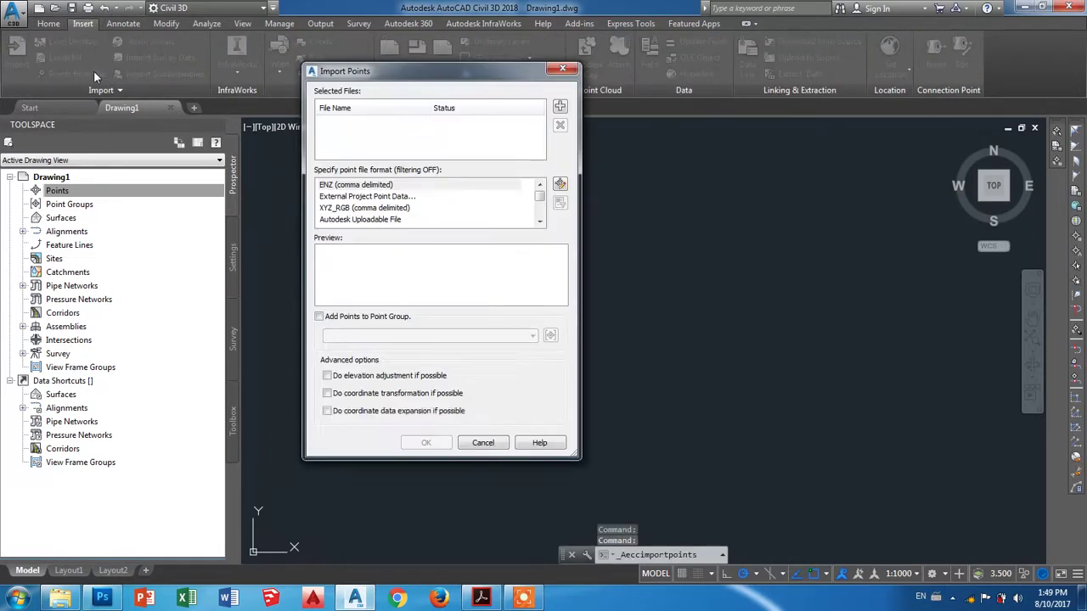
click(560, 69)
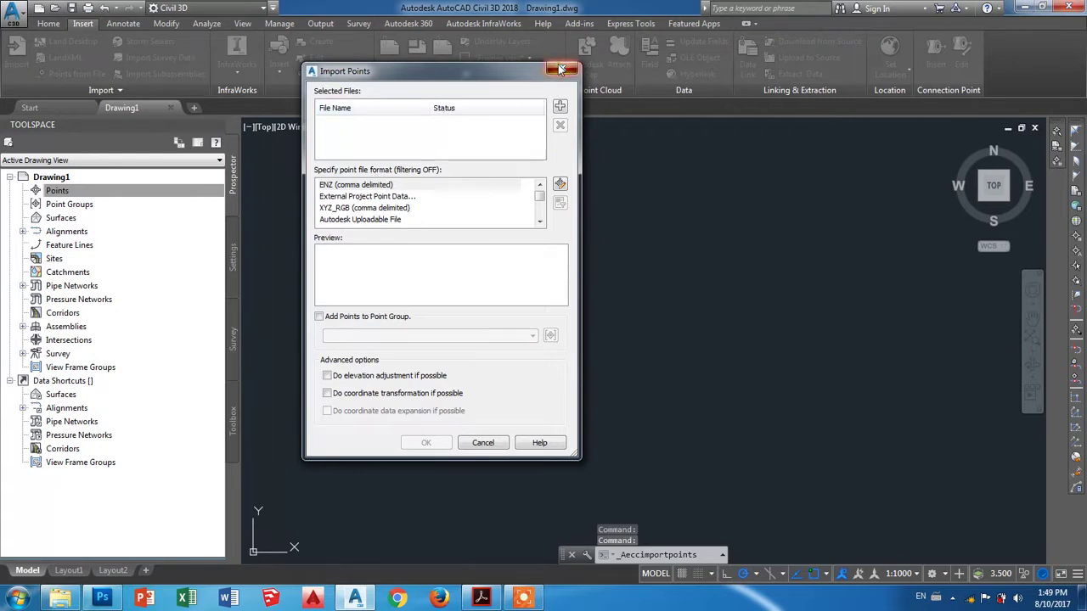
click(58, 24)
click(138, 43)
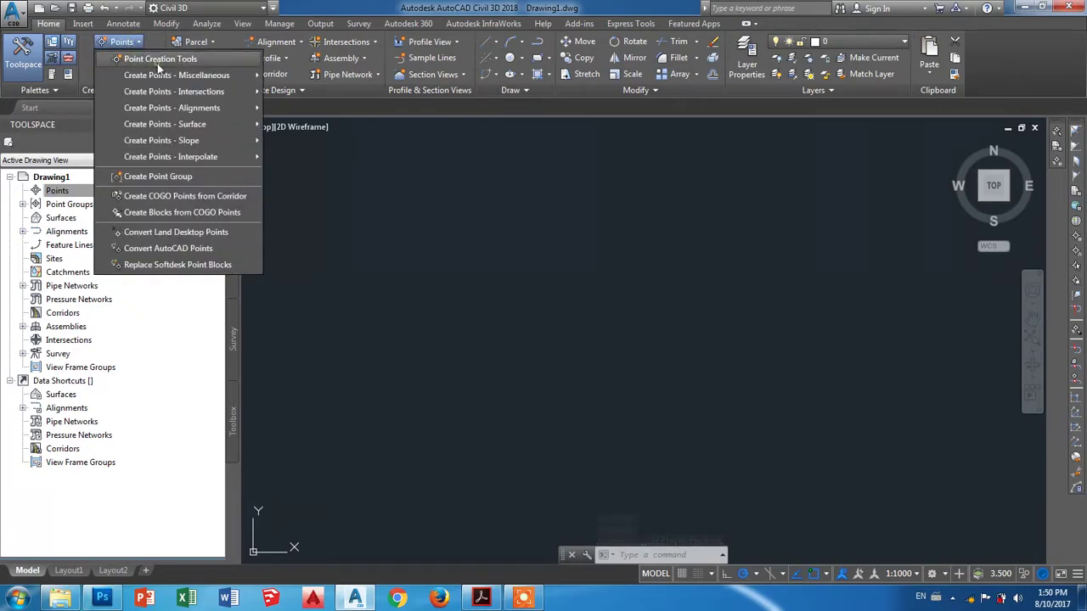
Open Create Points and its Import Points window from the dropdown, then close both
click(155, 59)
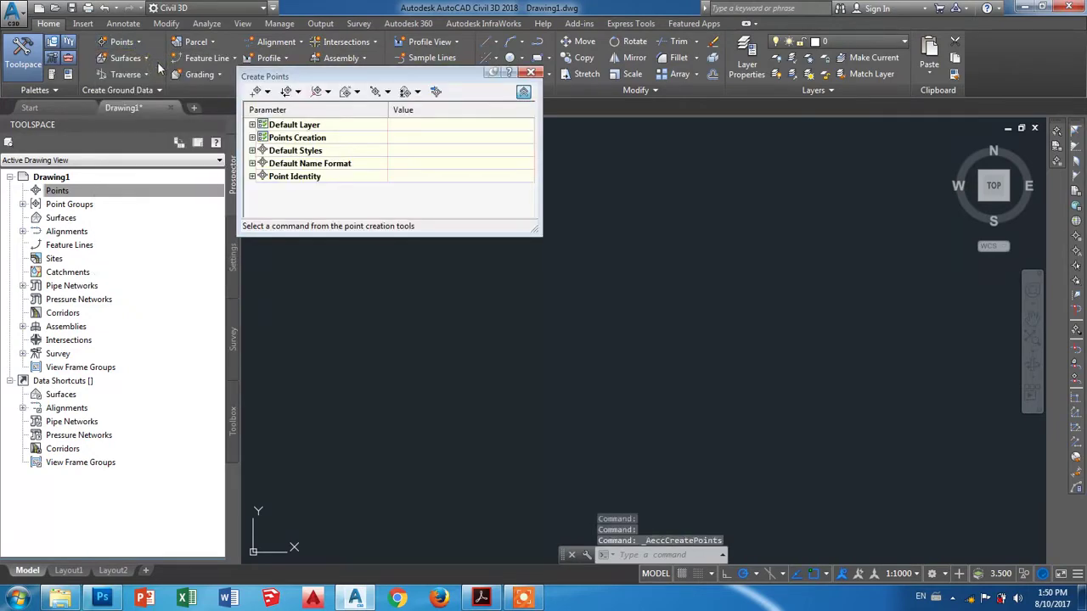
click(437, 93)
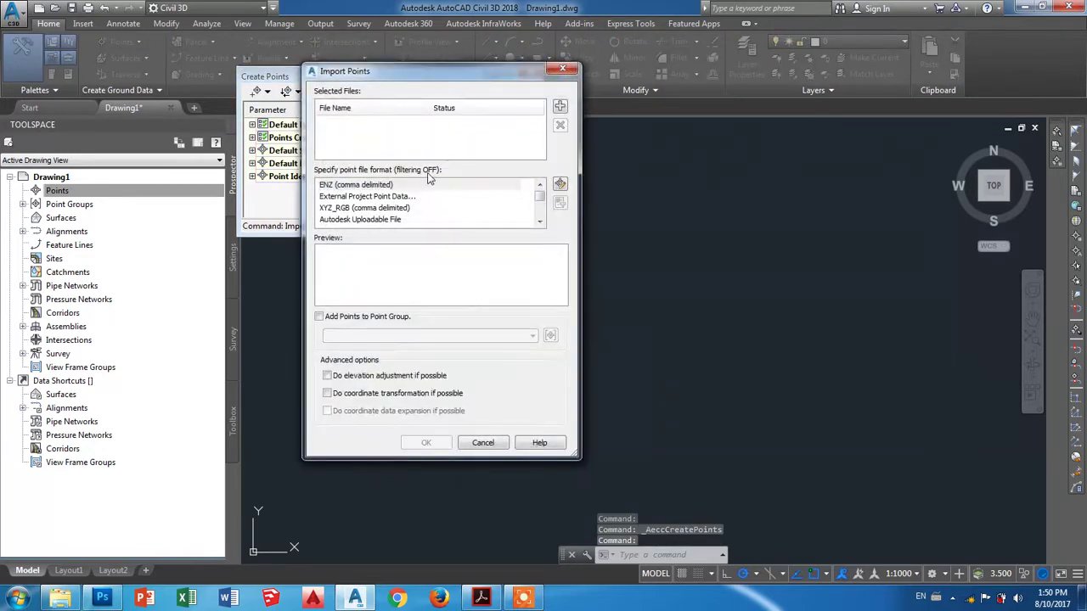
click(567, 70)
click(533, 76)
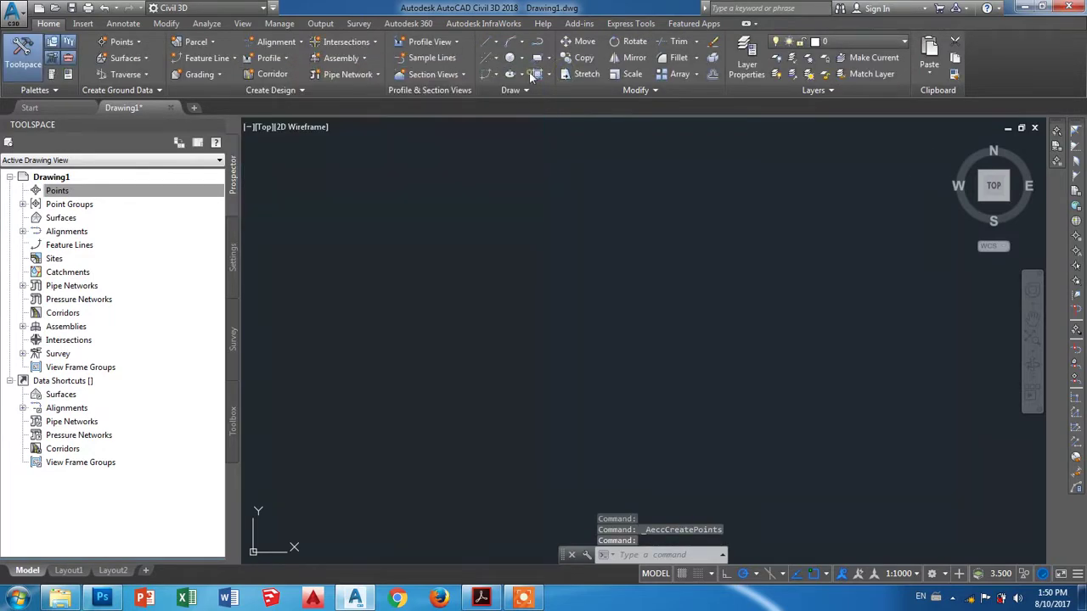
Reopen Create Points from Prospector's Points context menu, try Import Points, and close both
right_click(111, 189)
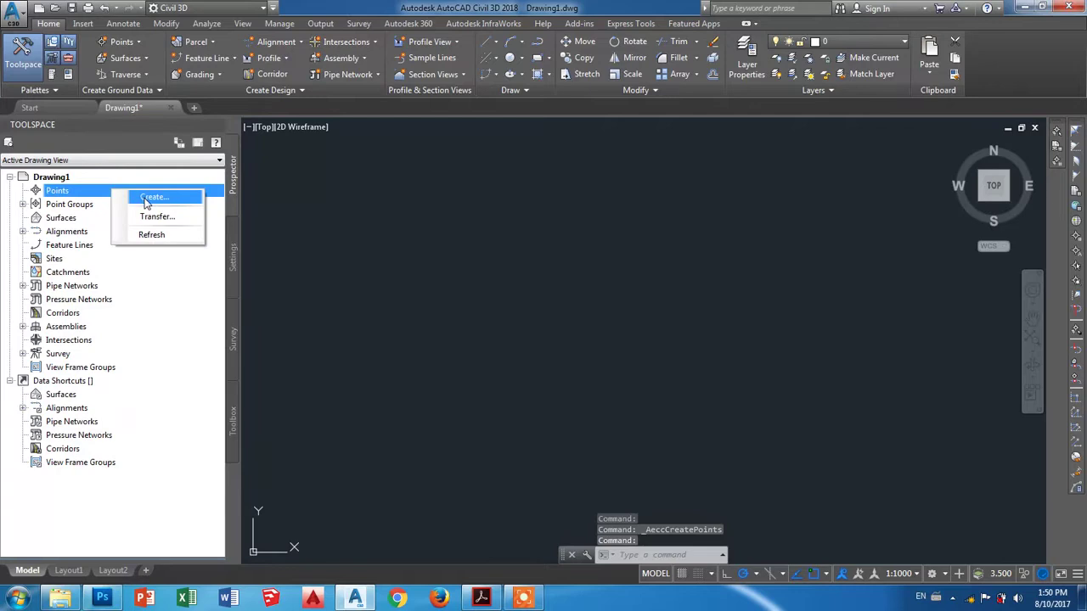
click(146, 201)
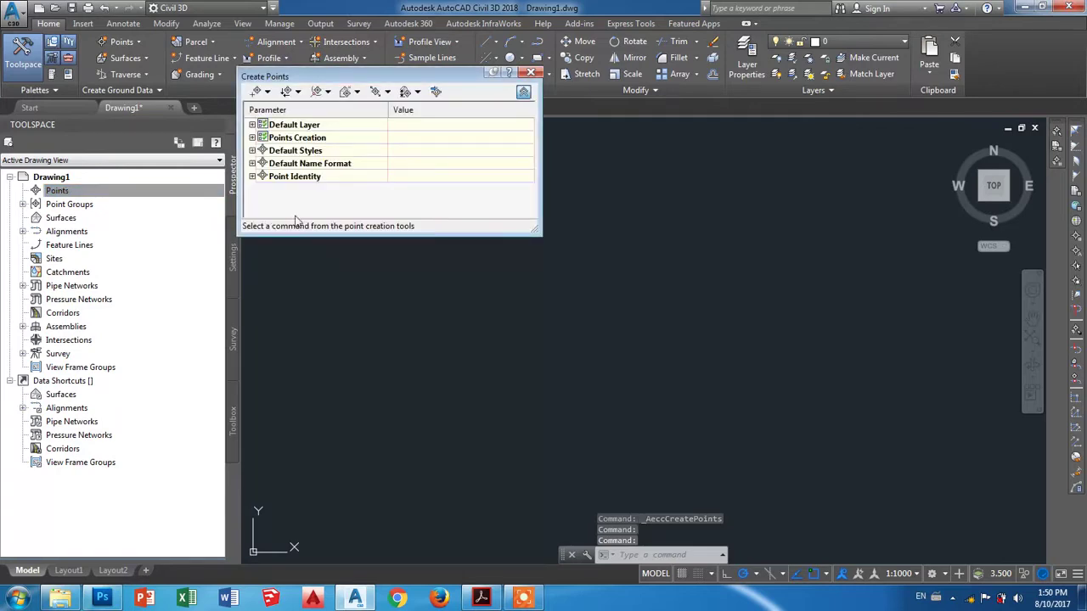
click(436, 92)
click(435, 92)
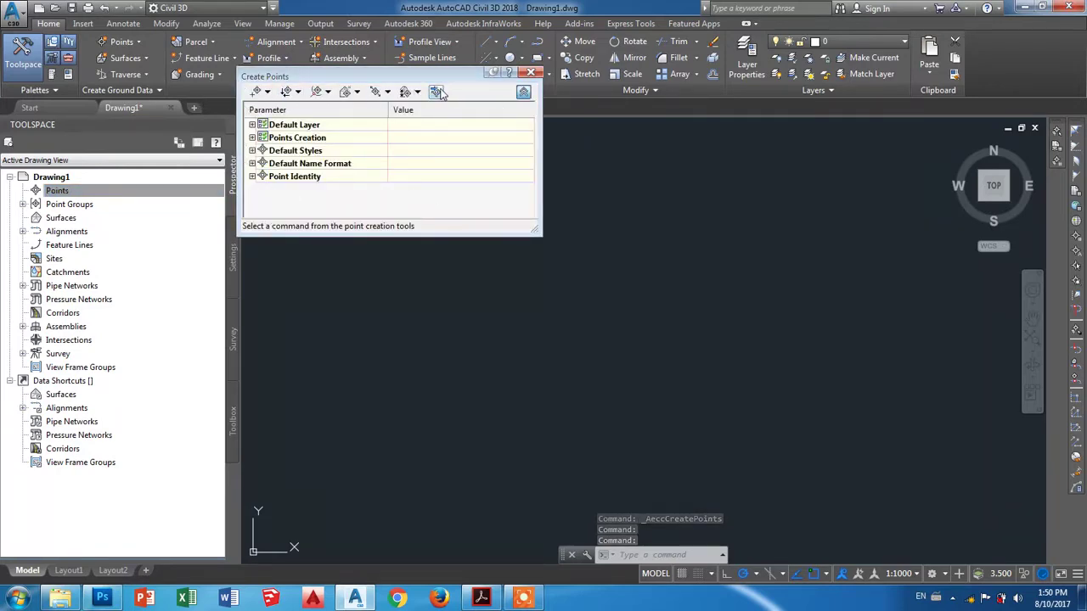
click(559, 73)
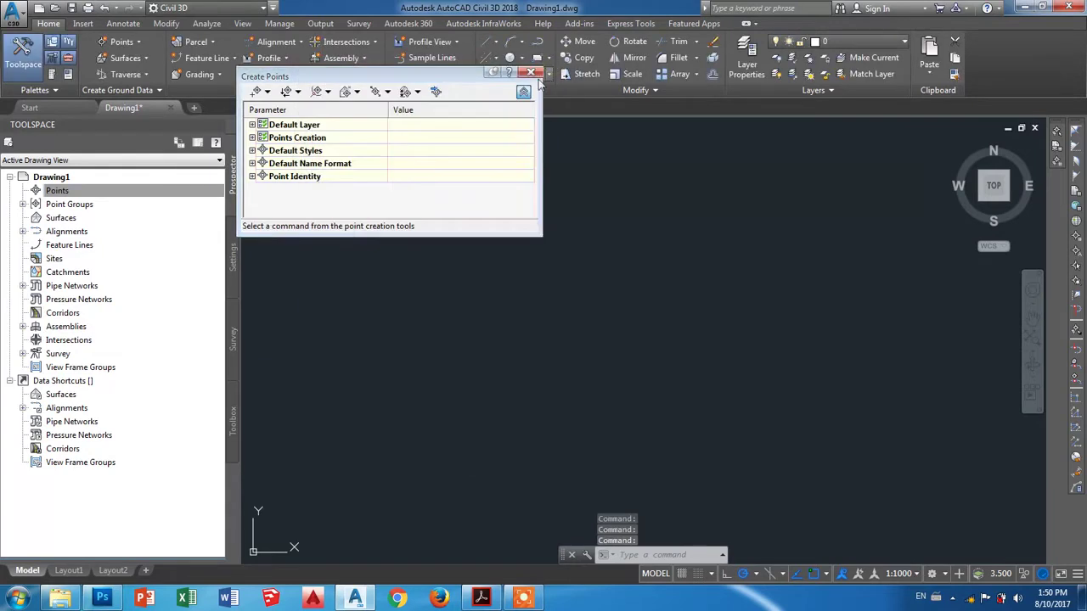
click(535, 76)
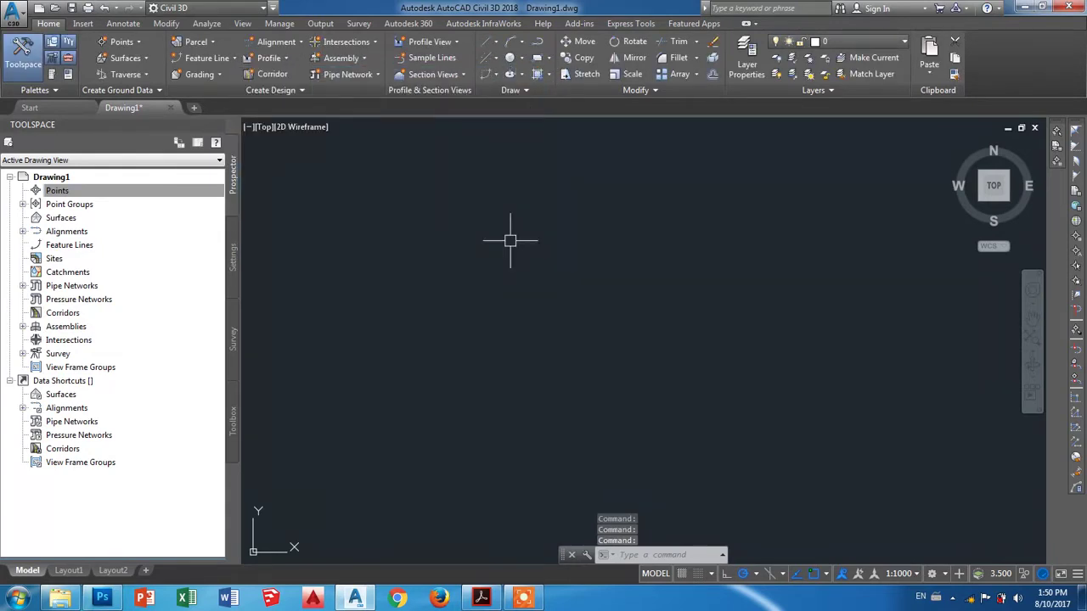
Run the IMPORTPOINTS command and reposition the Import Points window
text(IMMP)
key(BackSpace)
key(BackSpace)
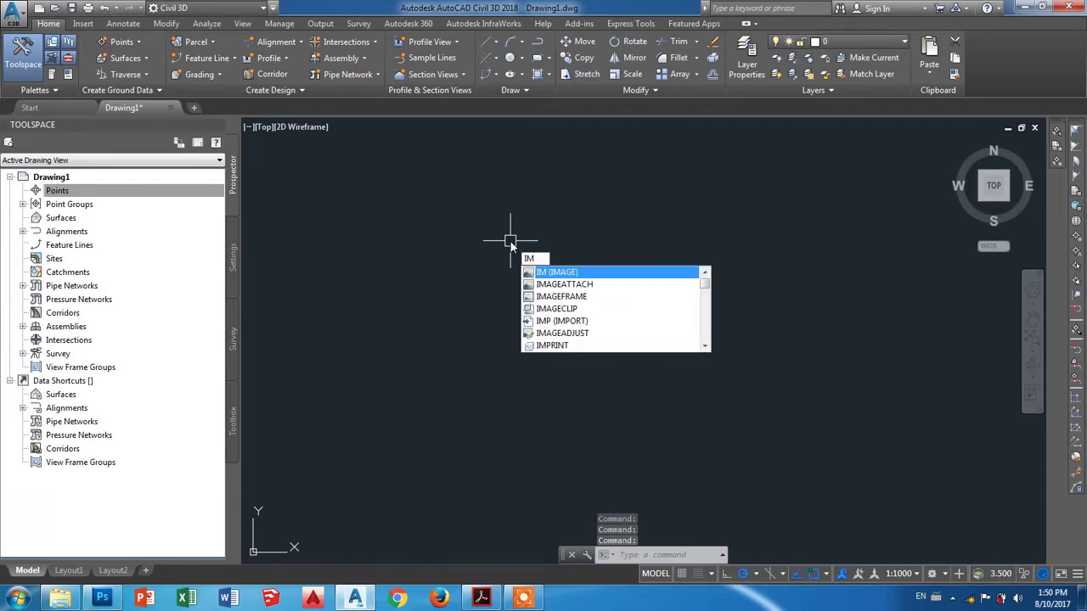
text(PORTPOINTS)
key(Return)
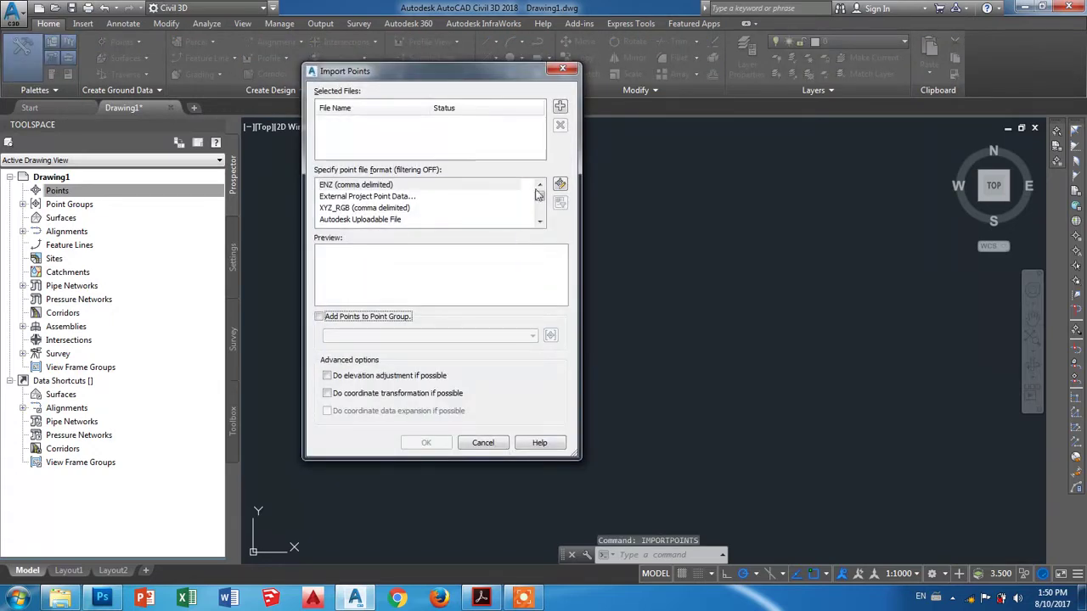
drag(429, 72, 400, 79)
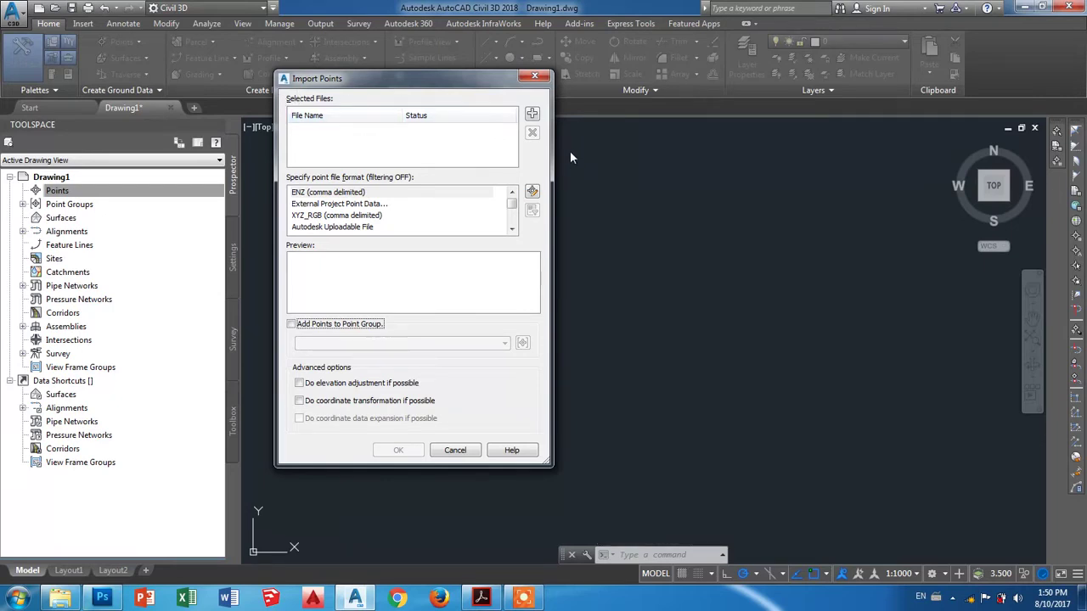
Add the Existing point CSV from the Road Learning file folder as the source file
click(532, 114)
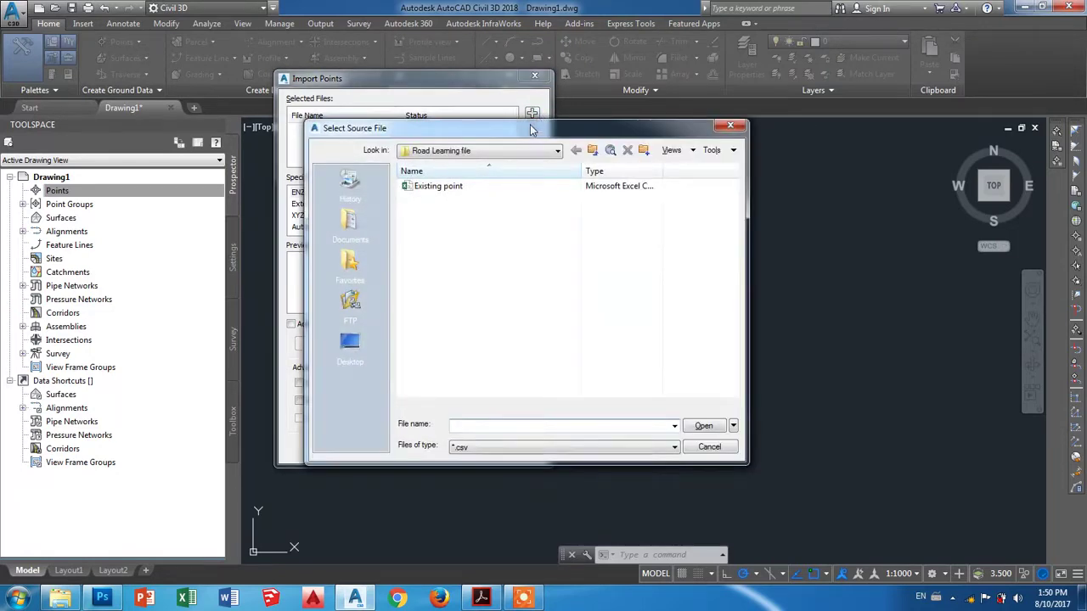
click(395, 189)
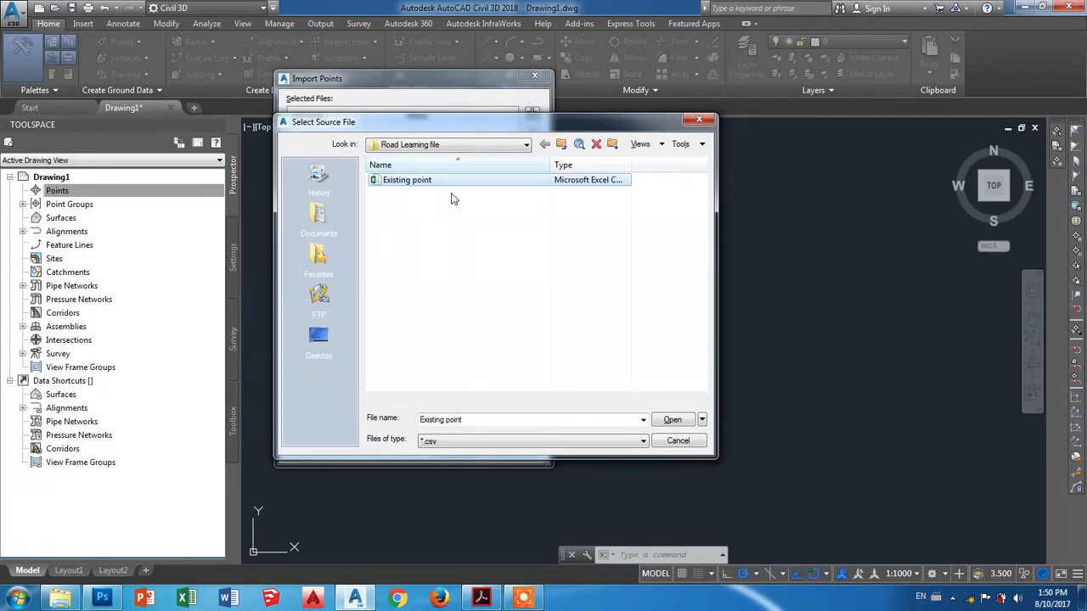
click(347, 335)
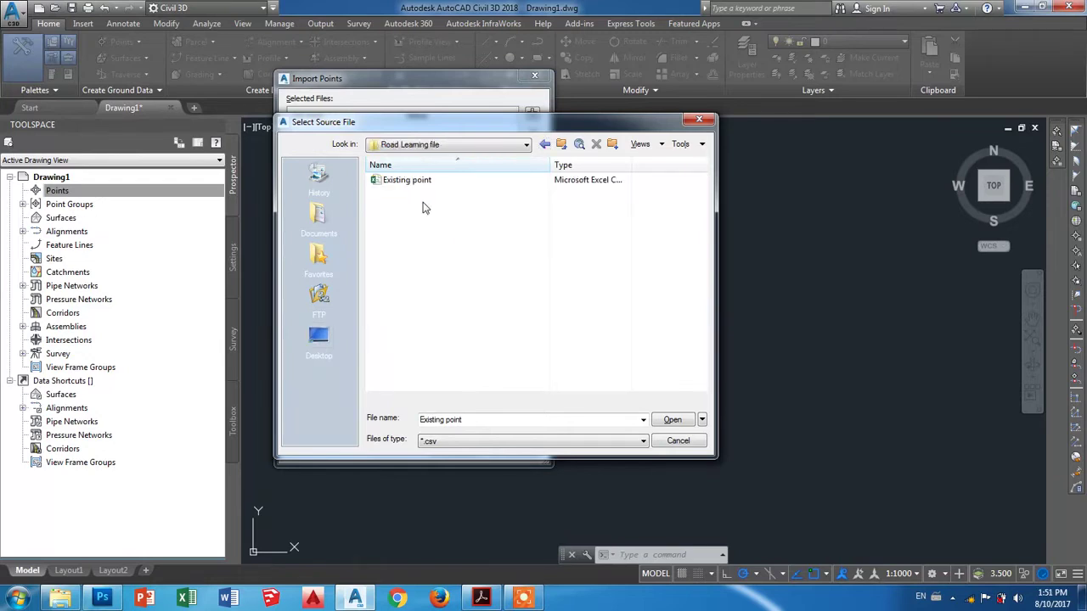
click(949, 597)
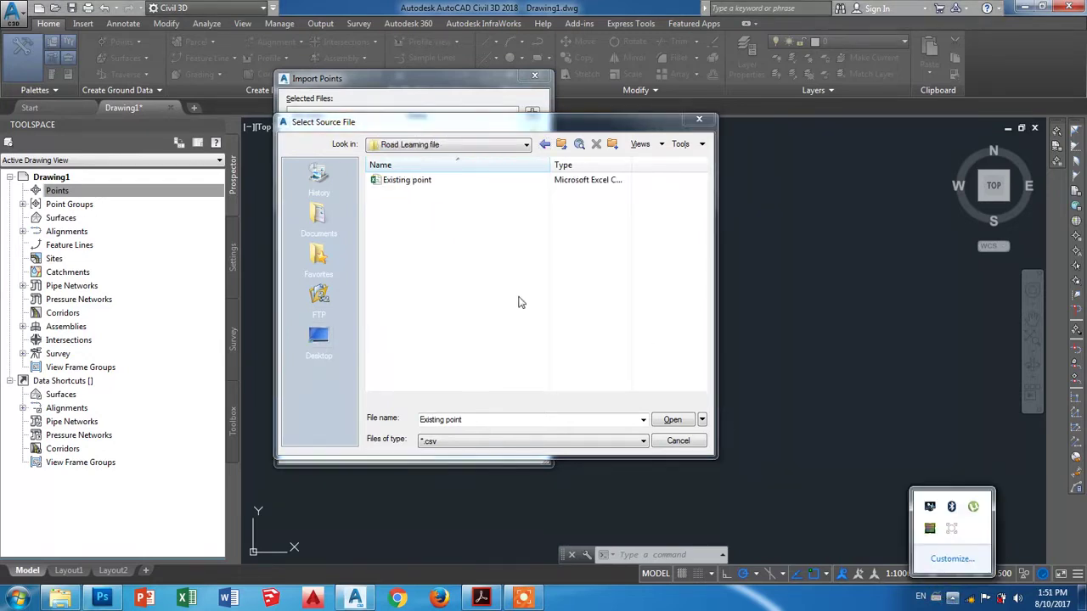
click(491, 266)
click(406, 180)
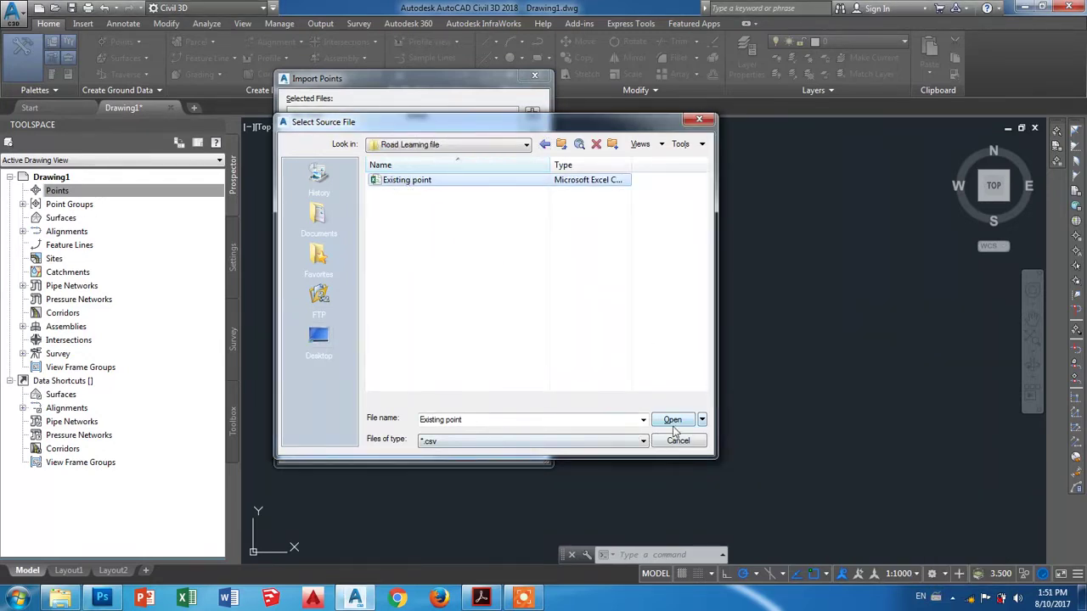
click(673, 420)
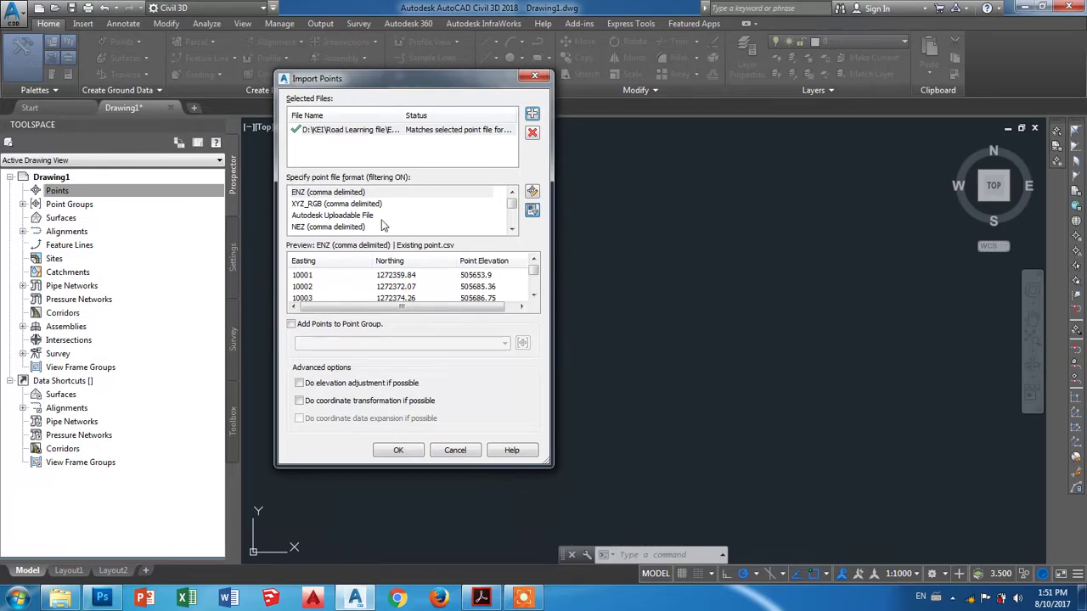
Set the format to PNEZD (comma delimited) and tick Add Points to Point Group
click(379, 217)
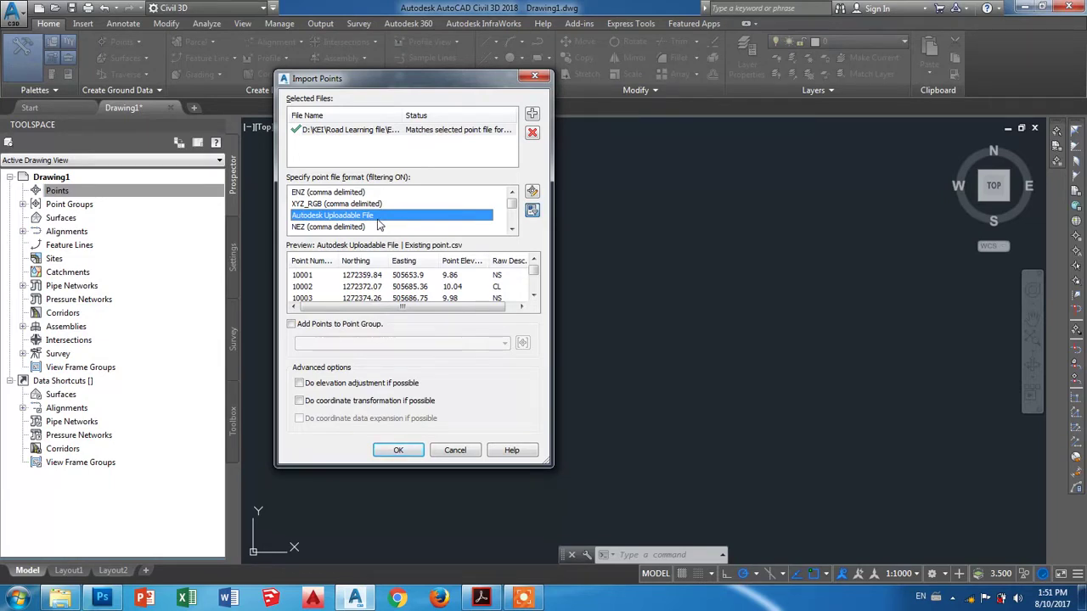
scroll(380, 225, down, 1)
scroll(379, 225, down, 1)
scroll(380, 225, down, 1)
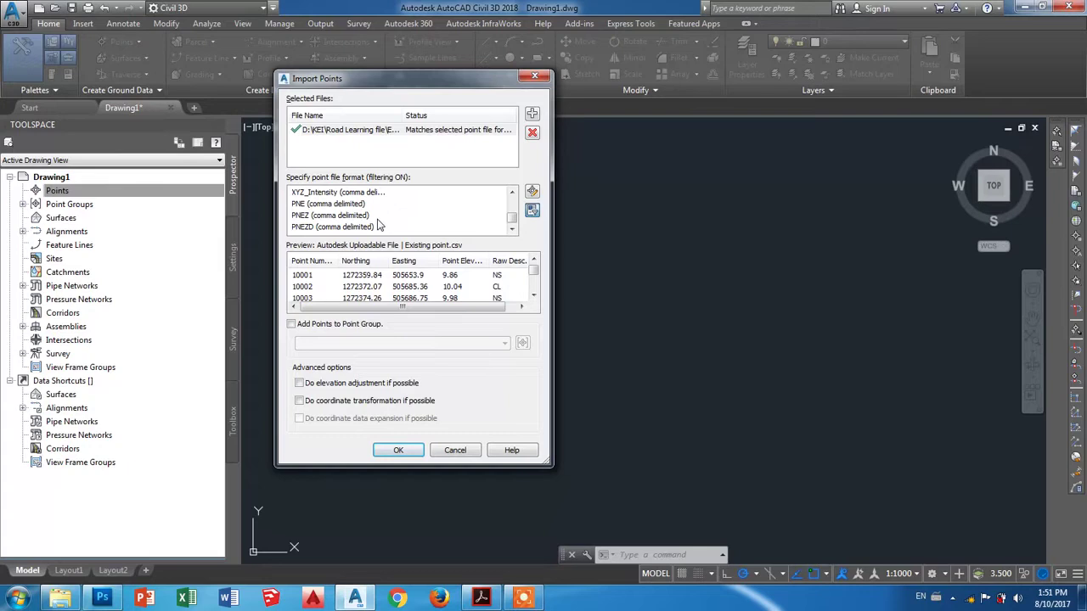
click(362, 226)
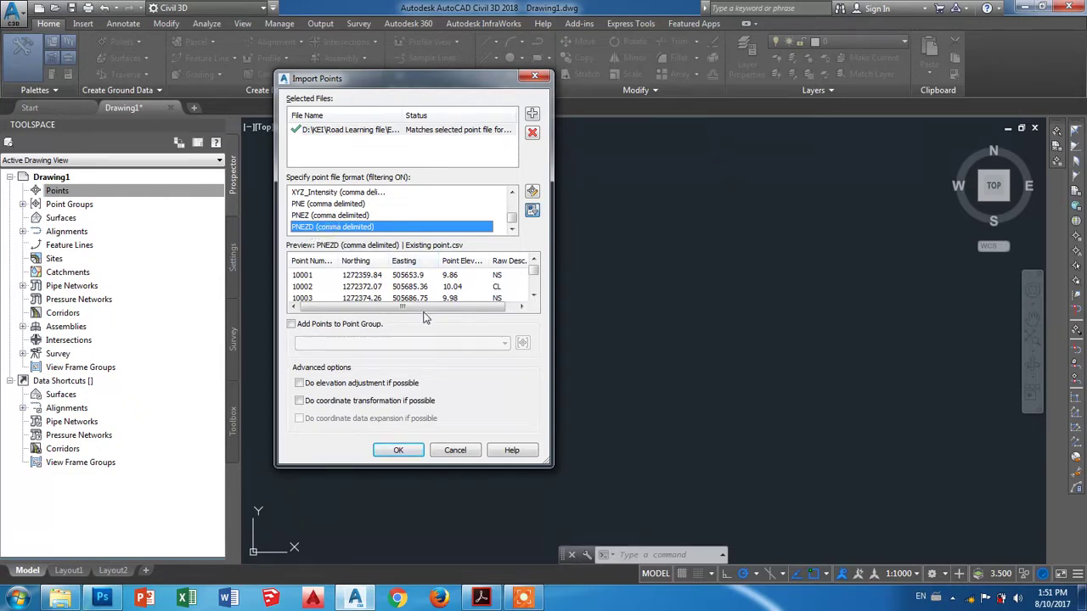
click(293, 325)
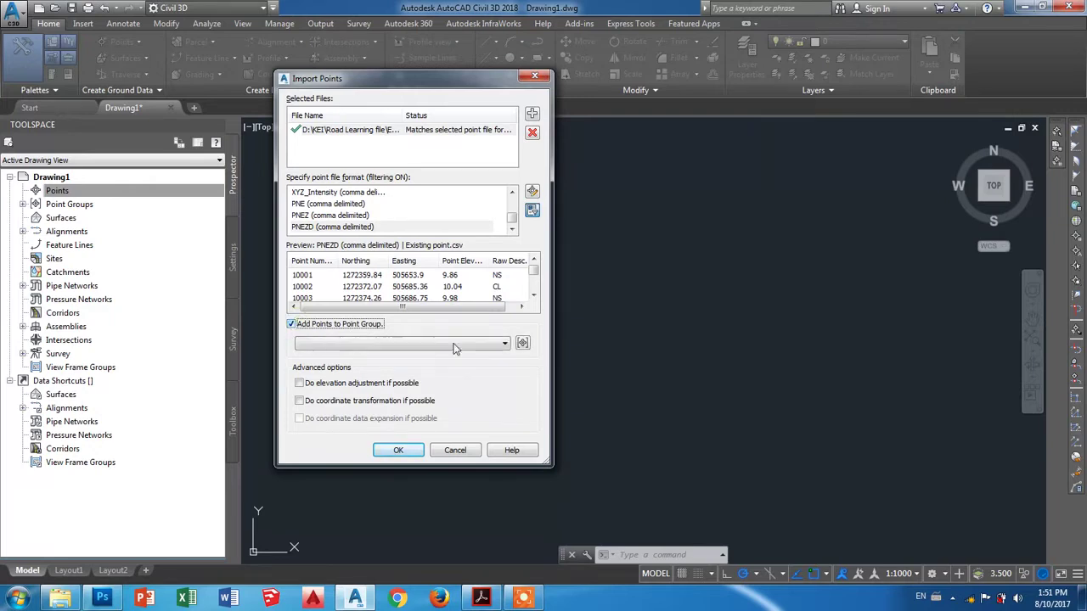
Create the Existing Ground point group and import the Existing point.csv points into it
click(523, 344)
text(Existing Ground)
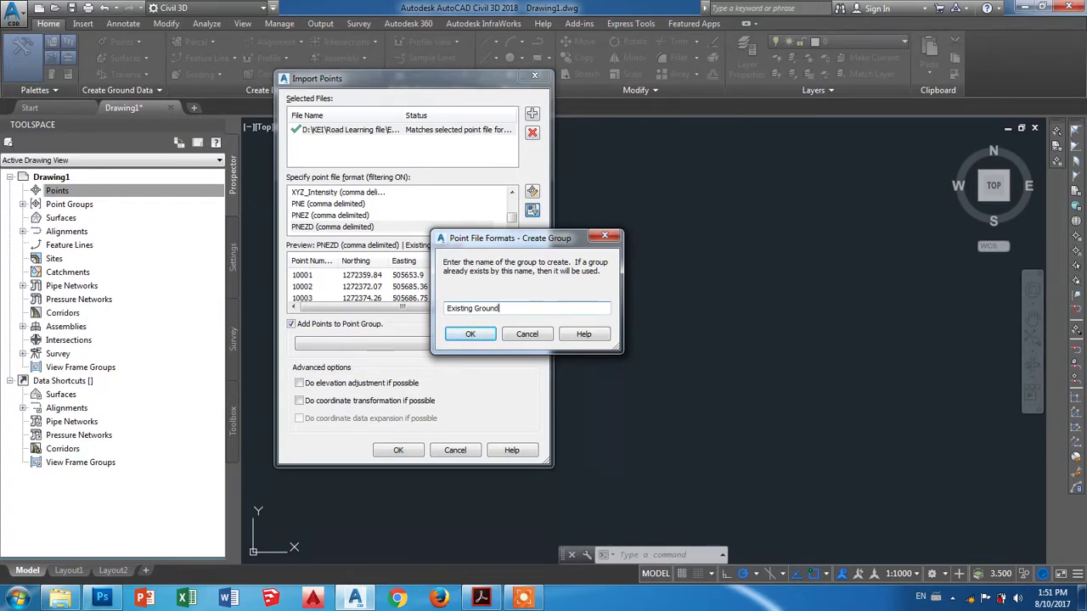
click(470, 334)
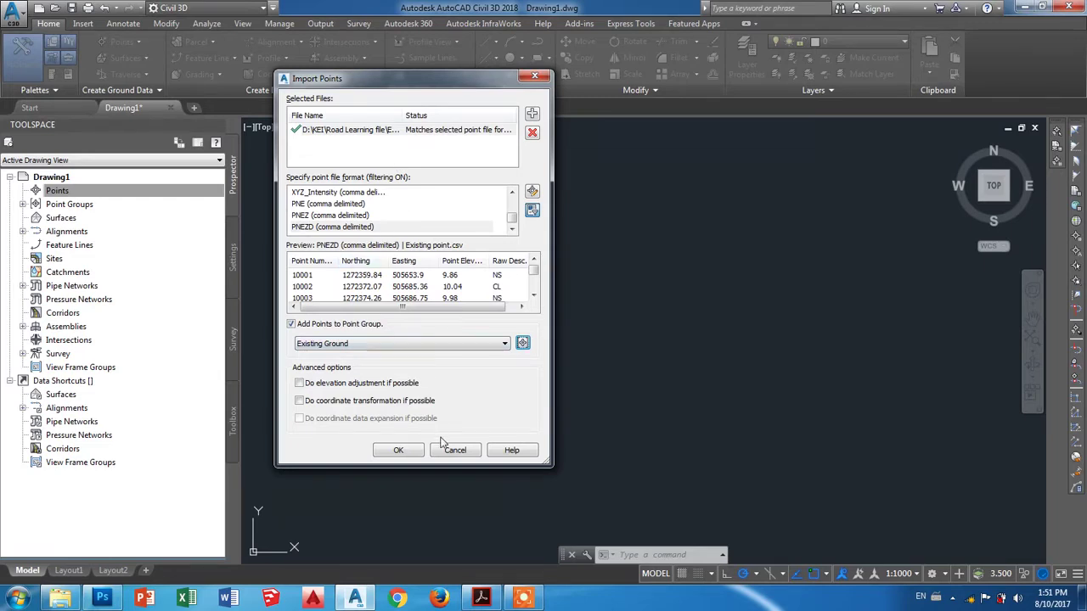
click(398, 451)
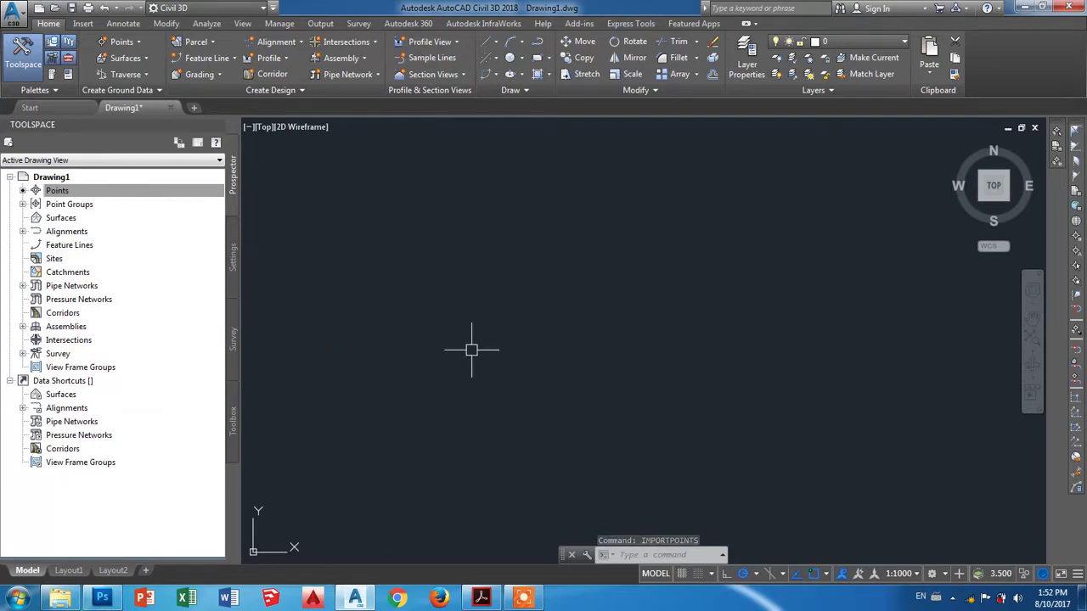
Zoom extents with Z, E and zoom in and out to inspect the point labels
text(z)
key(Return)
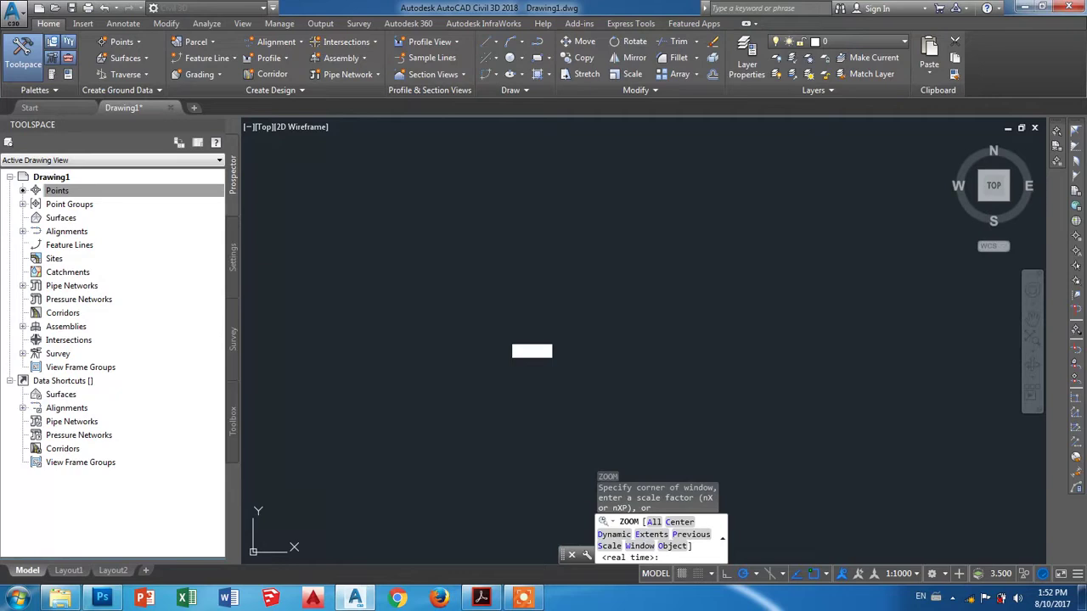
text(e)
key(Return)
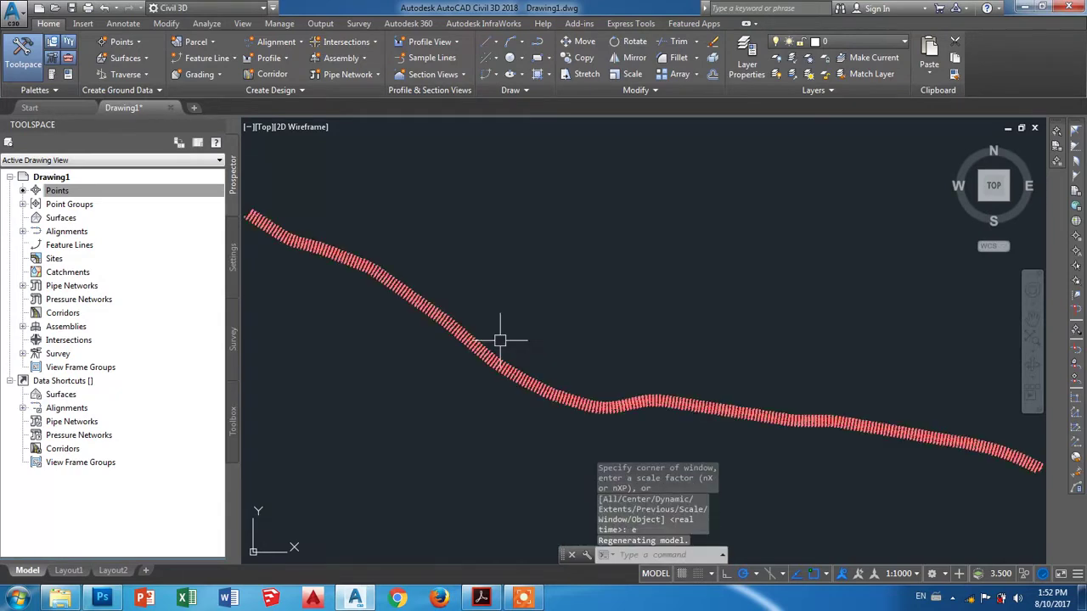
scroll(499, 341, down, 3)
scroll(497, 352, up, 1)
scroll(323, 246, up, 4)
scroll(332, 272, up, 1)
scroll(356, 298, up, 2)
scroll(425, 289, up, 3)
scroll(426, 314, down, 2)
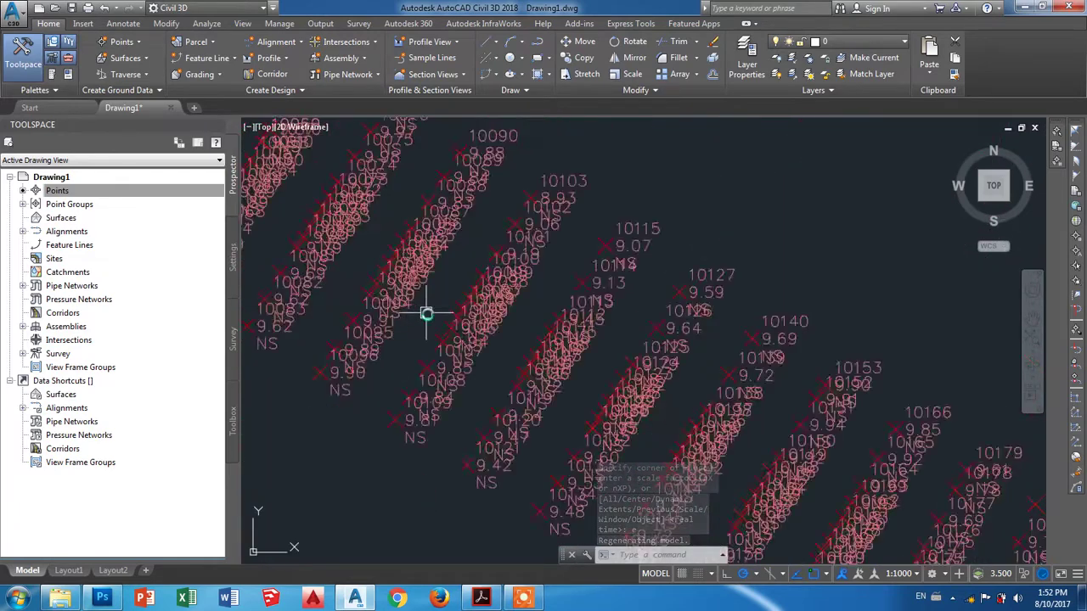
scroll(426, 314, down, 3)
scroll(426, 318, down, 2)
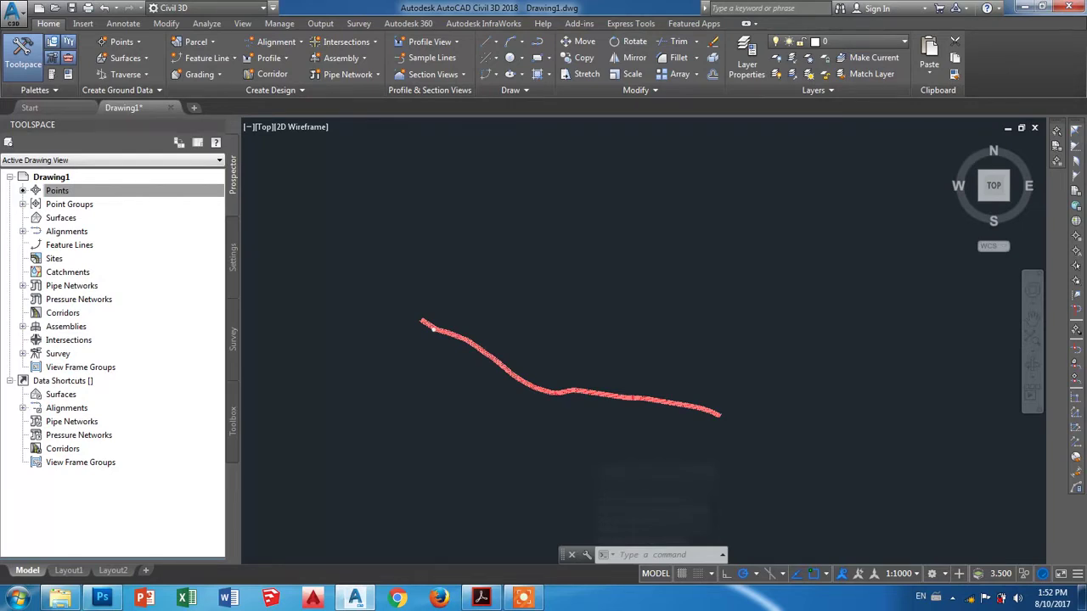
scroll(433, 329, down, 2)
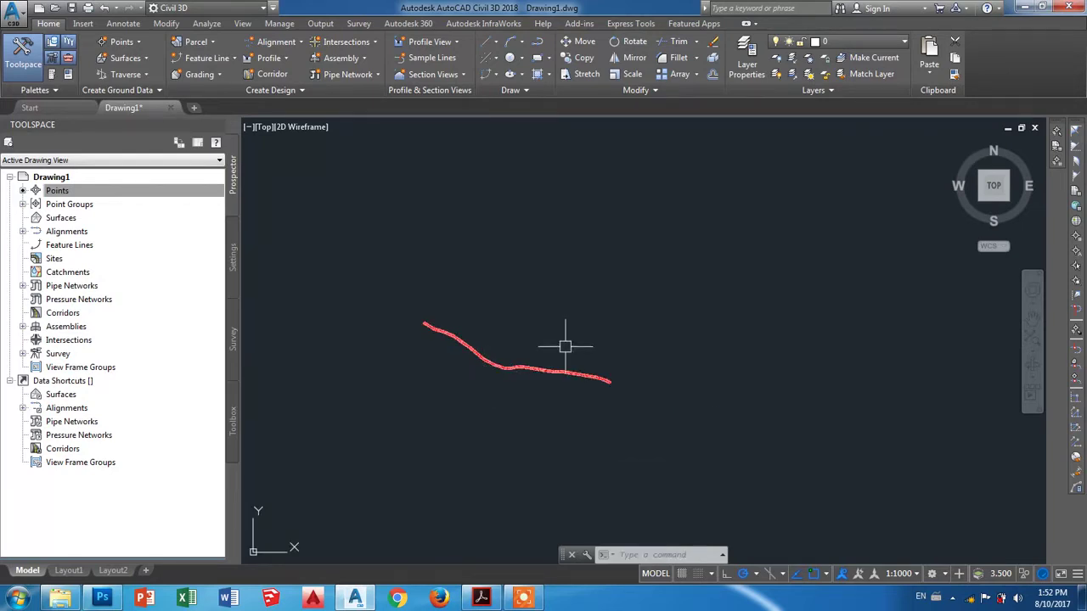
scroll(498, 388, up, 4)
Crossing-select the right half of the point strip and erase its 1473 points
click(903, 293)
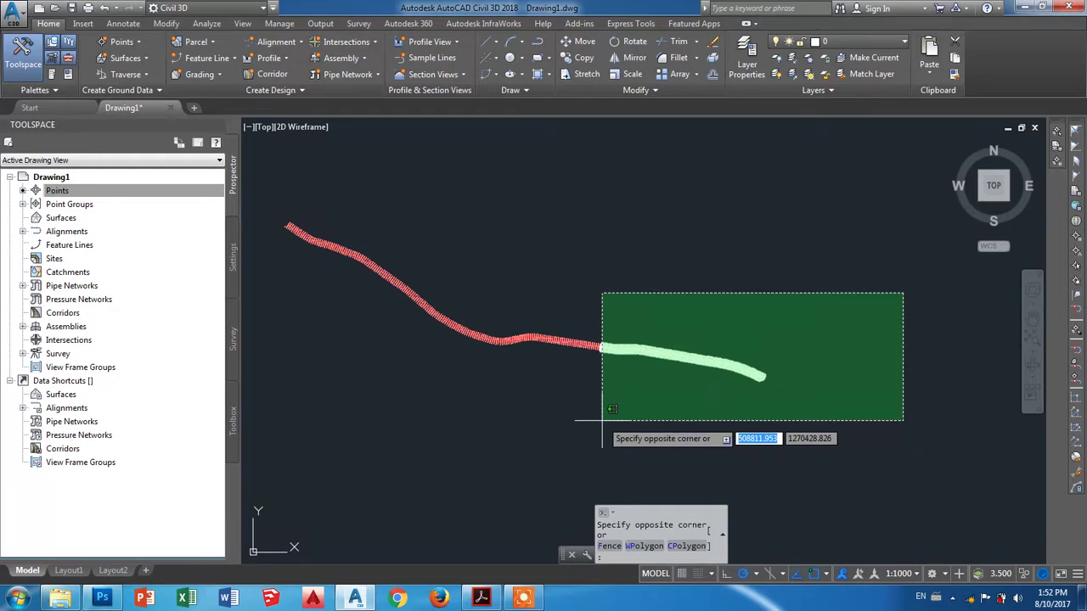
click(602, 420)
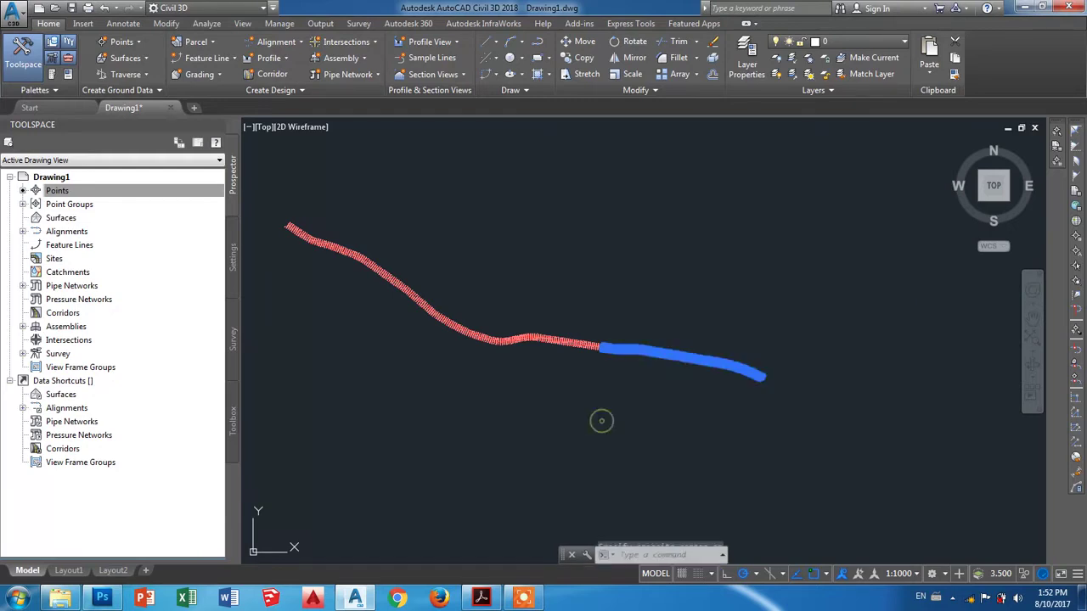
click(495, 201)
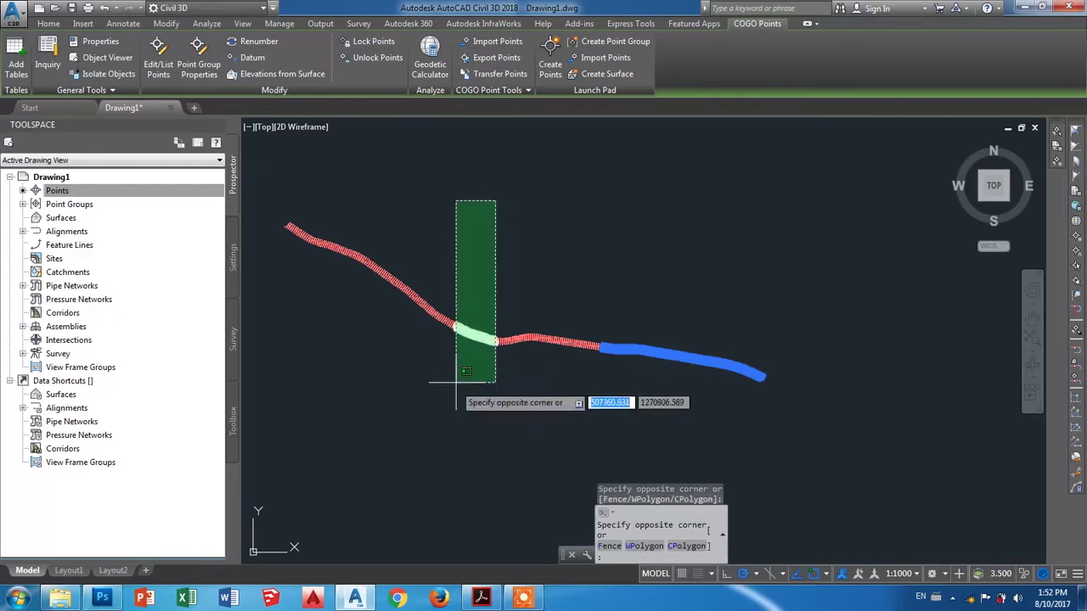
click(274, 365)
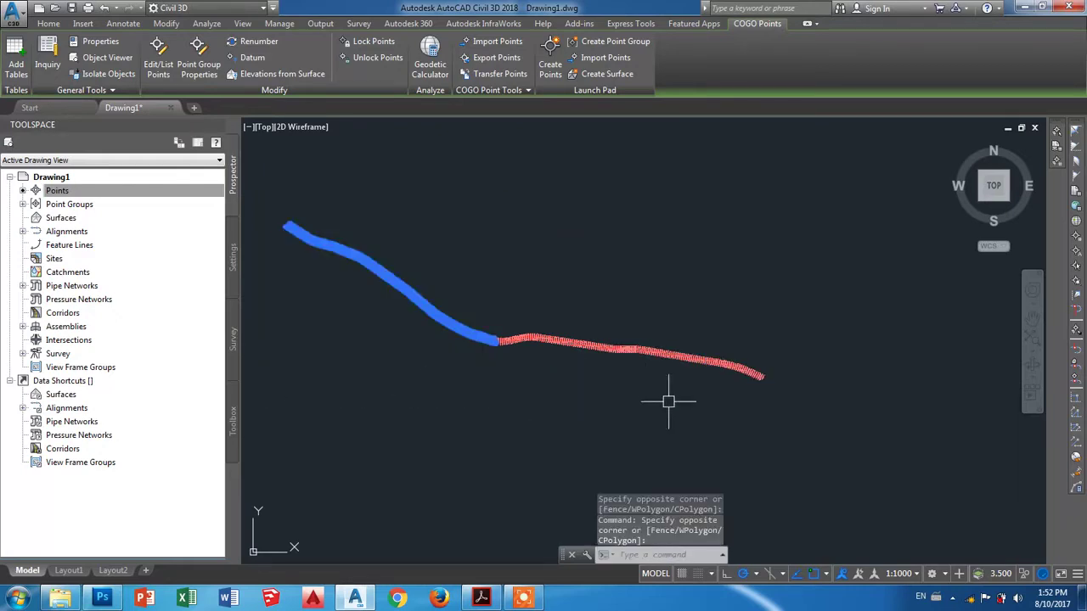
click(848, 315)
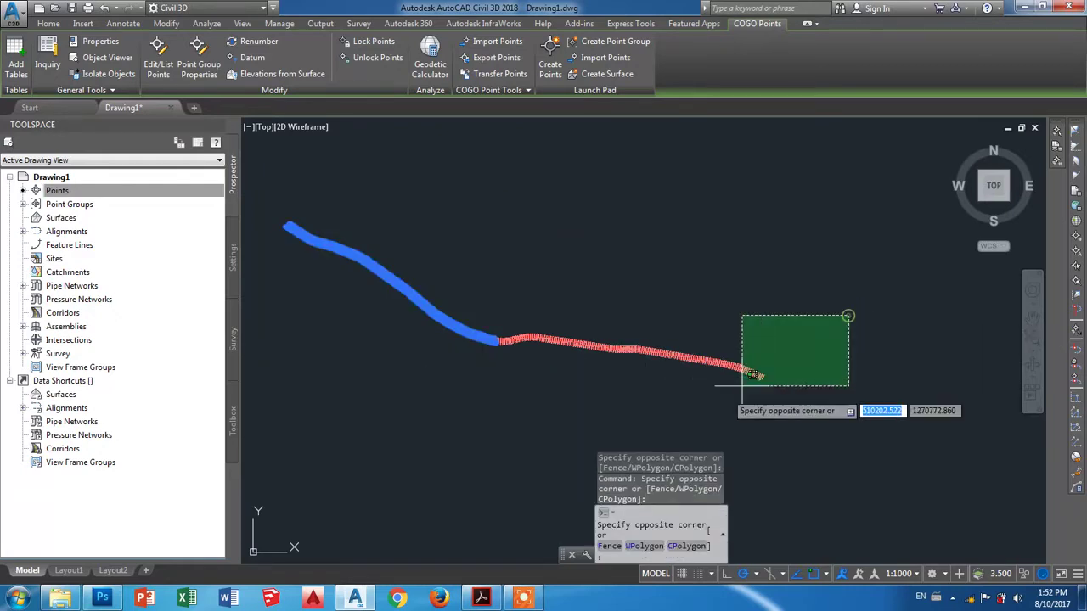
click(586, 422)
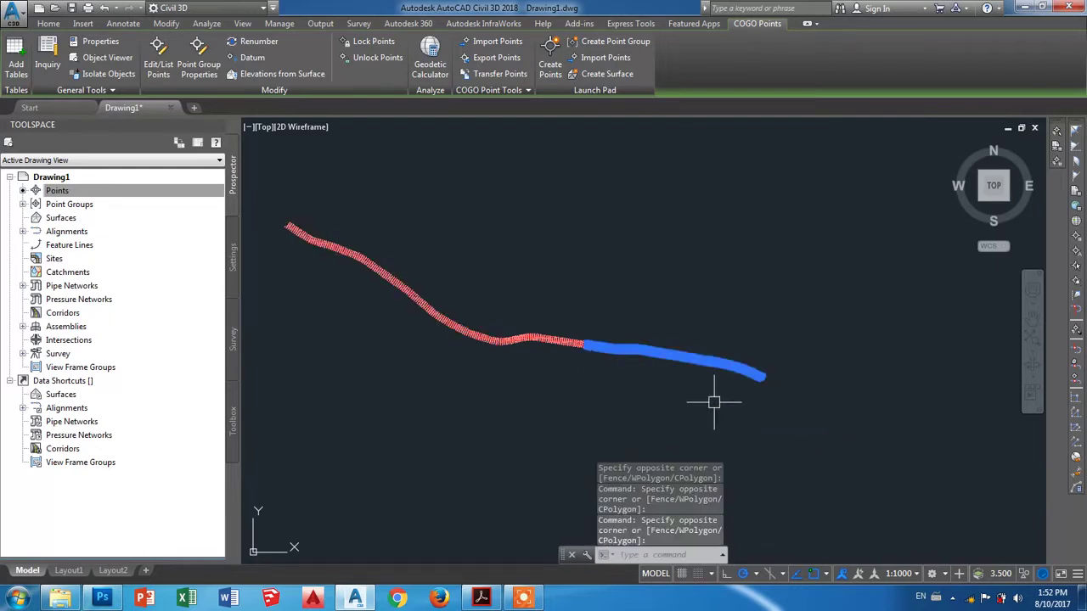
key(Delete)
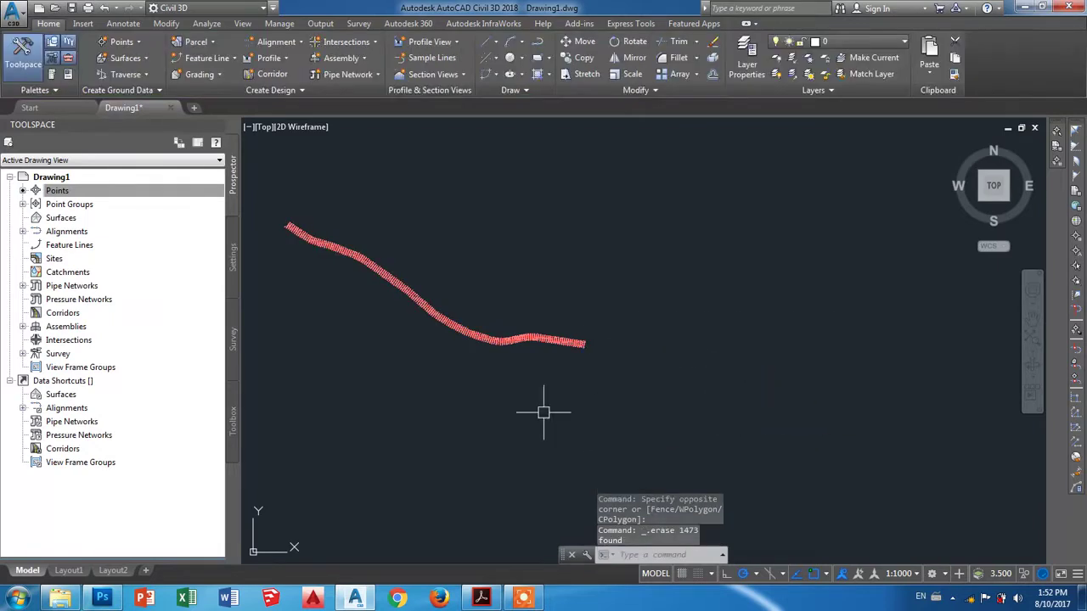
Erase the remaining 2001 points on the left half and dismiss Windows Mobility Center
click(516, 357)
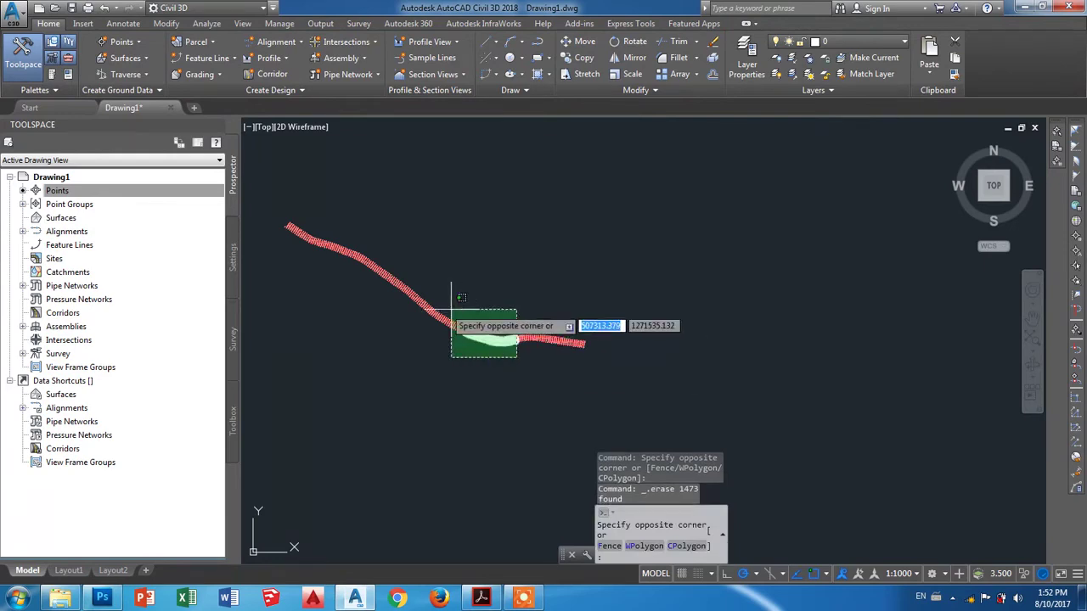
click(269, 216)
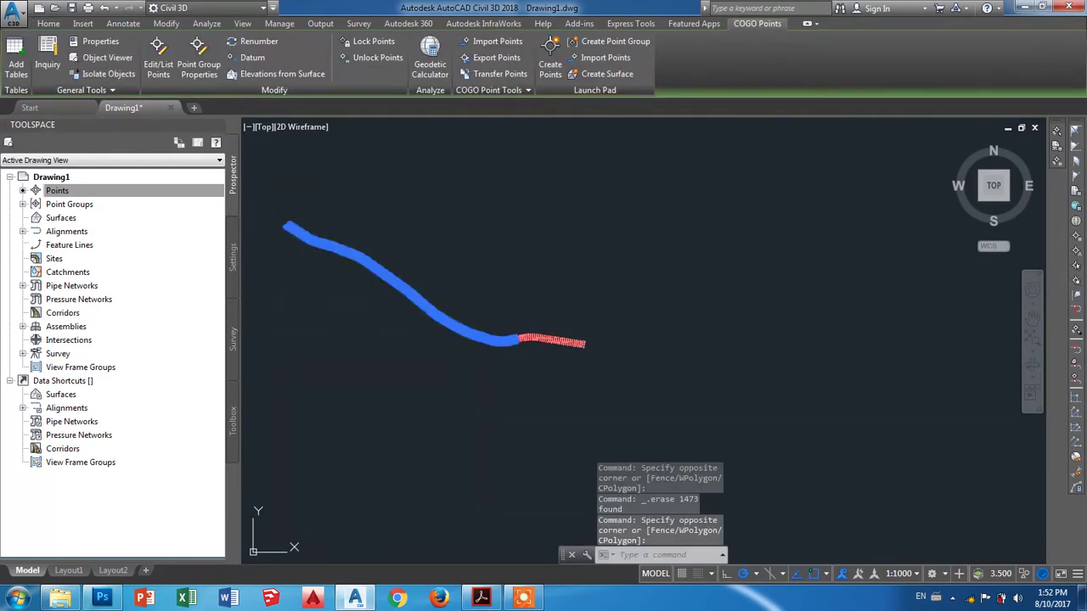
key(Delete)
key(super+x)
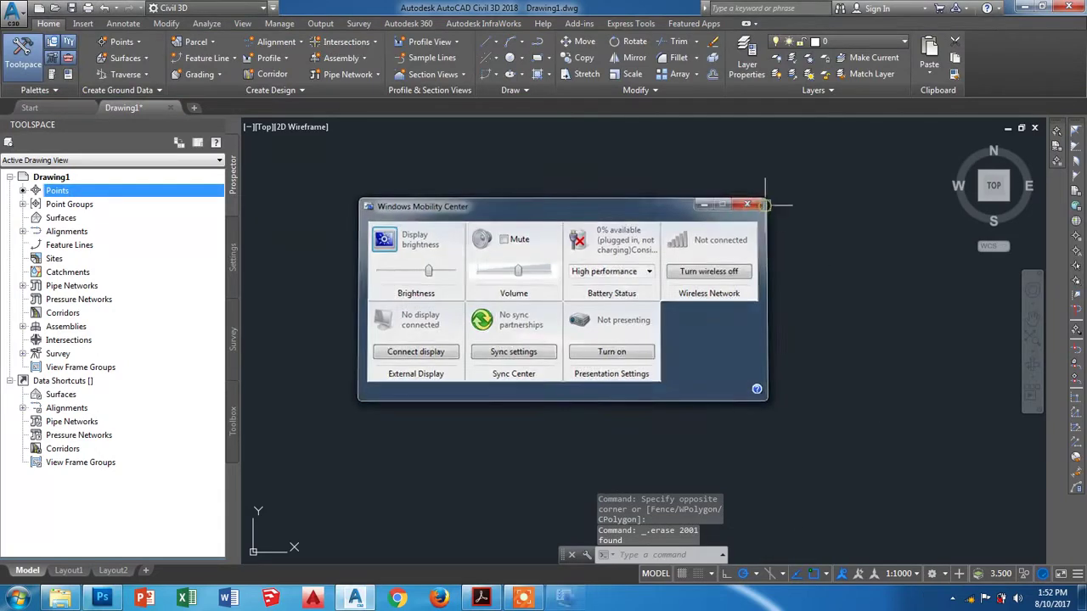
click(750, 202)
scroll(600, 318, down, 2)
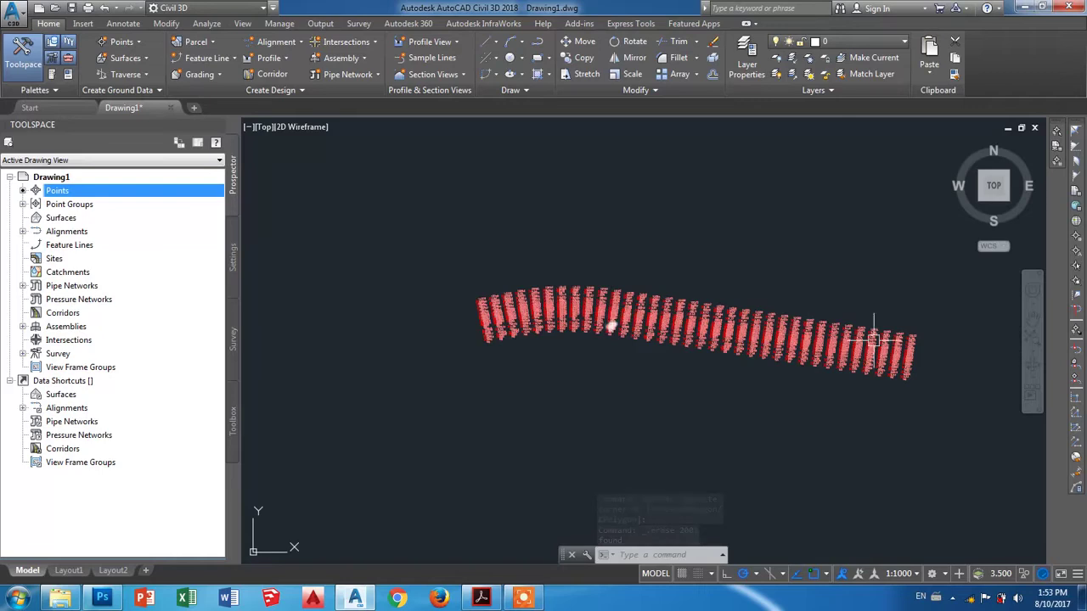
scroll(696, 331, down, 5)
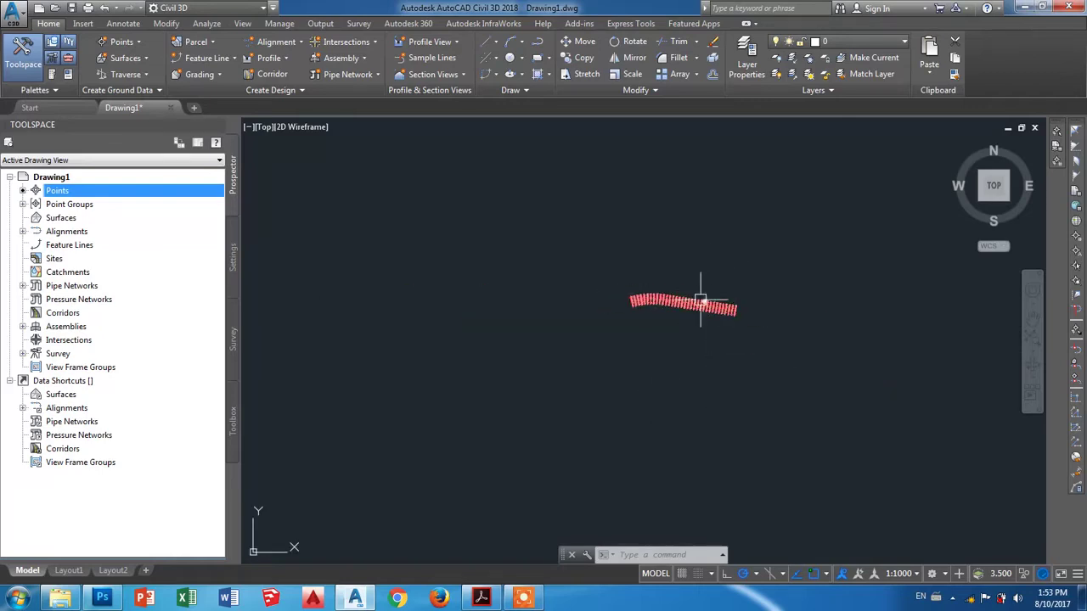
scroll(671, 310, up, 4)
scroll(544, 280, up, 3)
scroll(455, 252, up, 2)
scroll(463, 248, up, 3)
scroll(498, 243, up, 2)
click(498, 239)
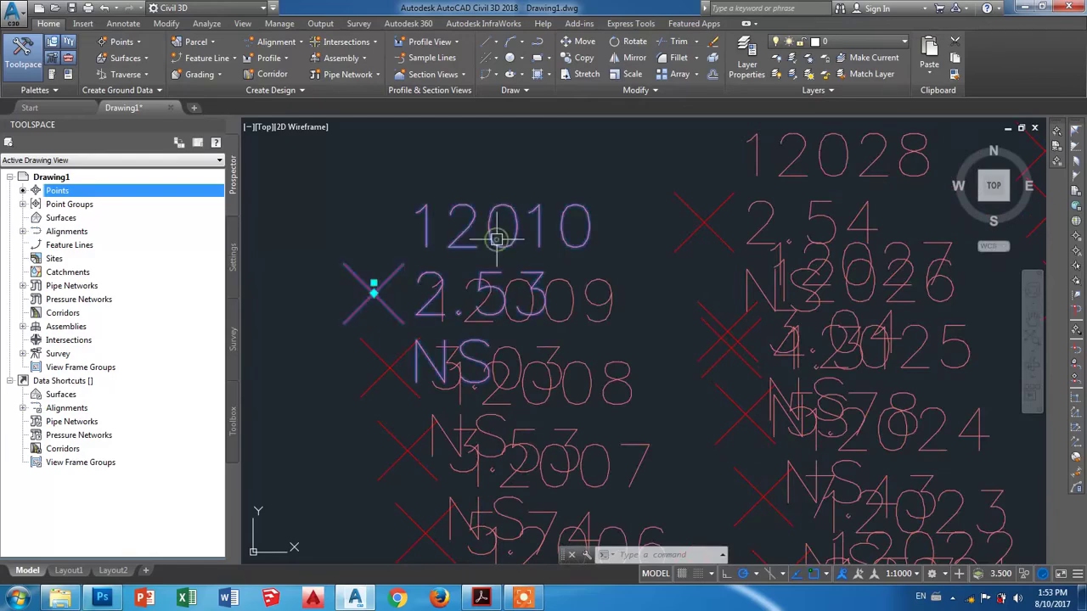
scroll(497, 357, down, 2)
scroll(548, 410, down, 3)
scroll(517, 309, down, 2)
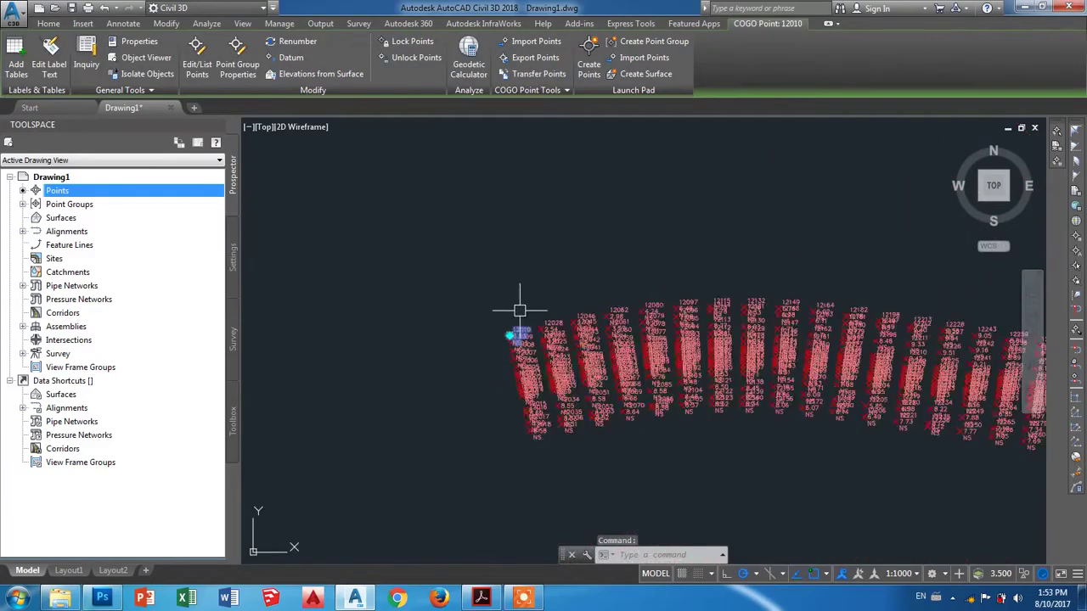
scroll(582, 352, up, 3)
scroll(563, 328, up, 2)
scroll(491, 357, down, 3)
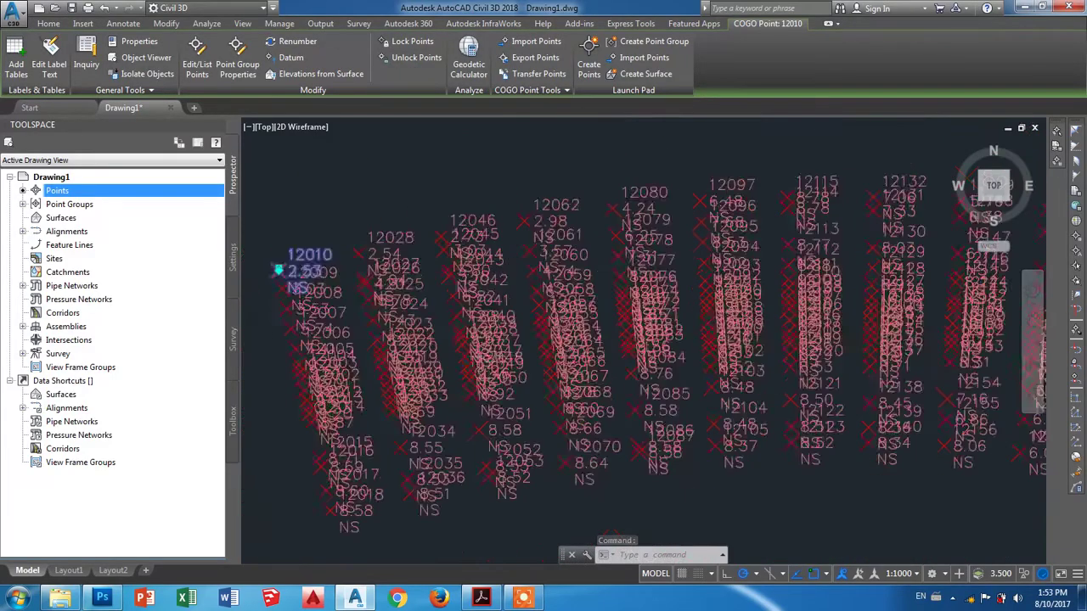
scroll(490, 358, down, 3)
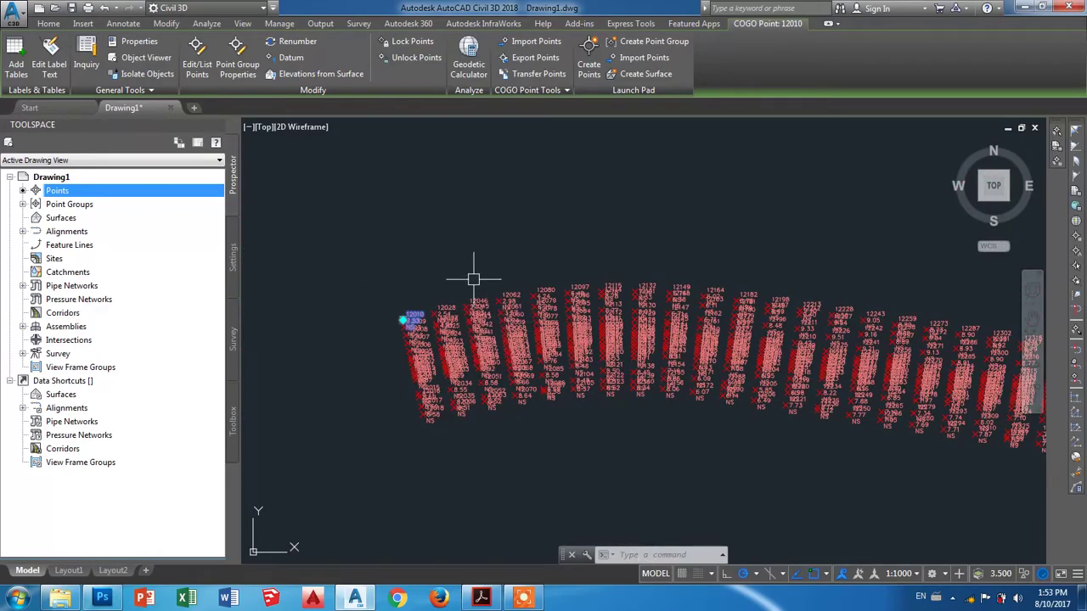
key(Escape)
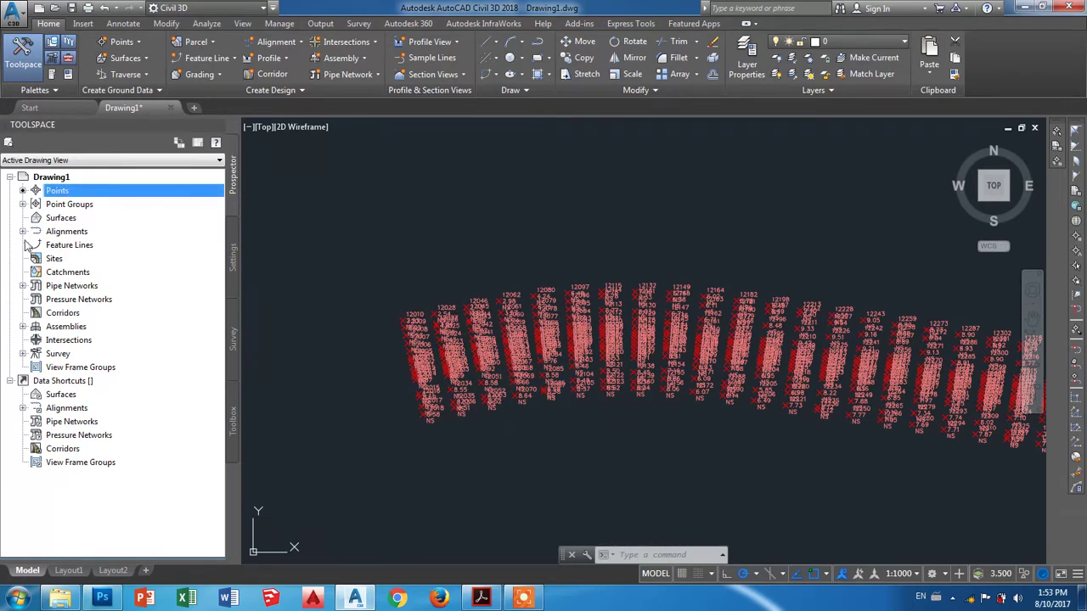
Expand Point Groups in Prospector and update the out-of-date Existing Ground point group
click(22, 203)
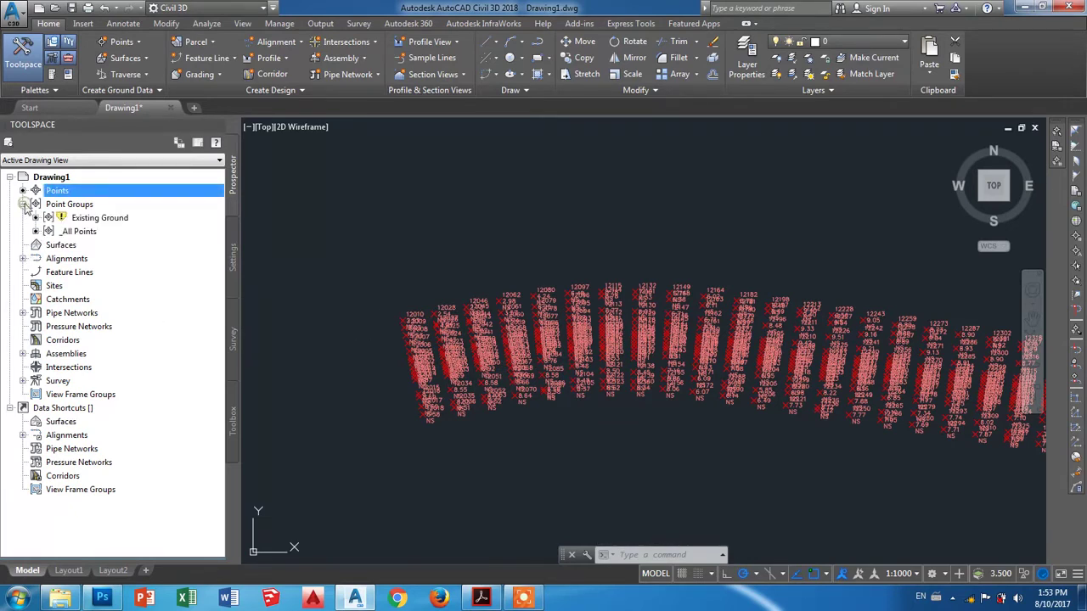
click(115, 219)
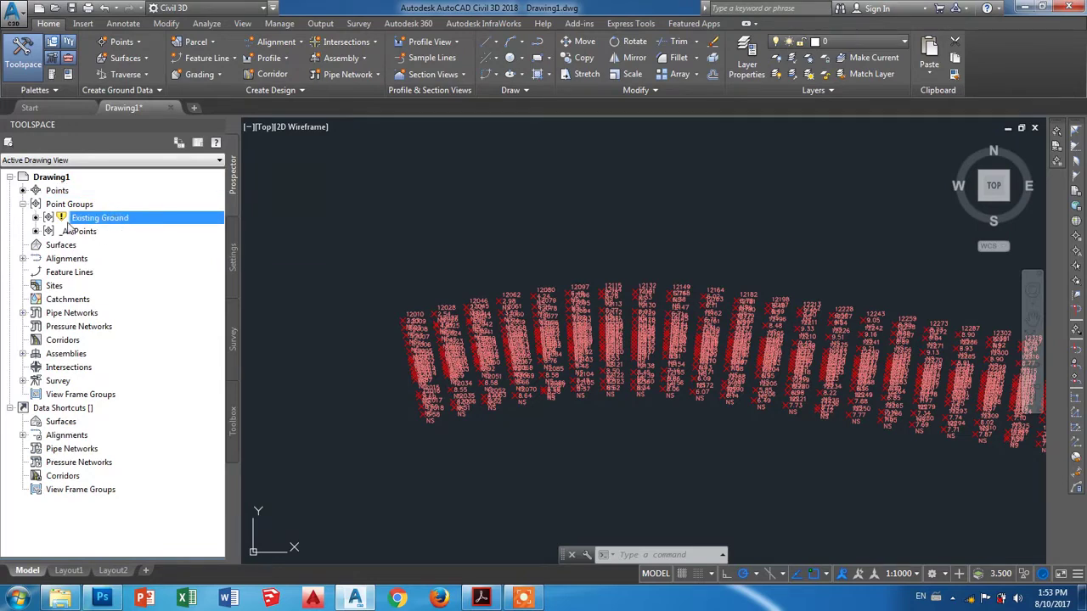
scroll(482, 330, down, 2)
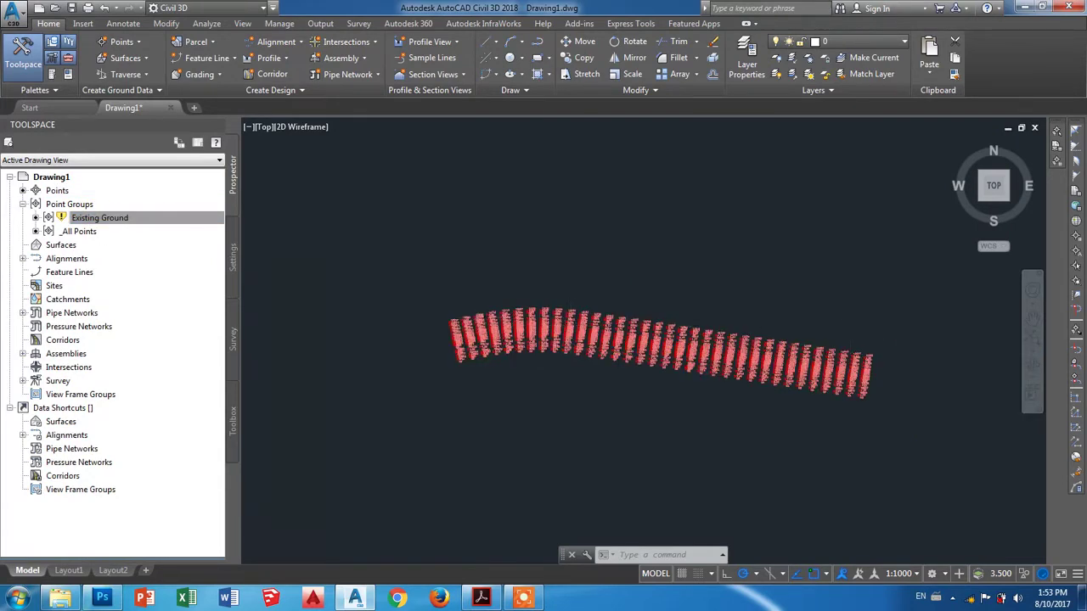
scroll(641, 327, down, 3)
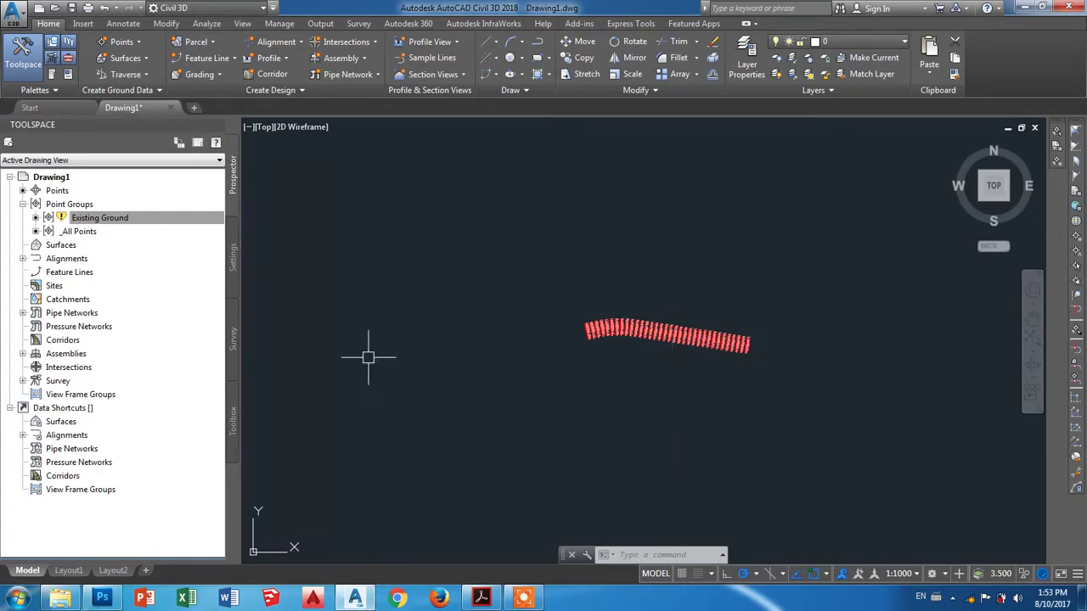
click(95, 218)
right_click(95, 225)
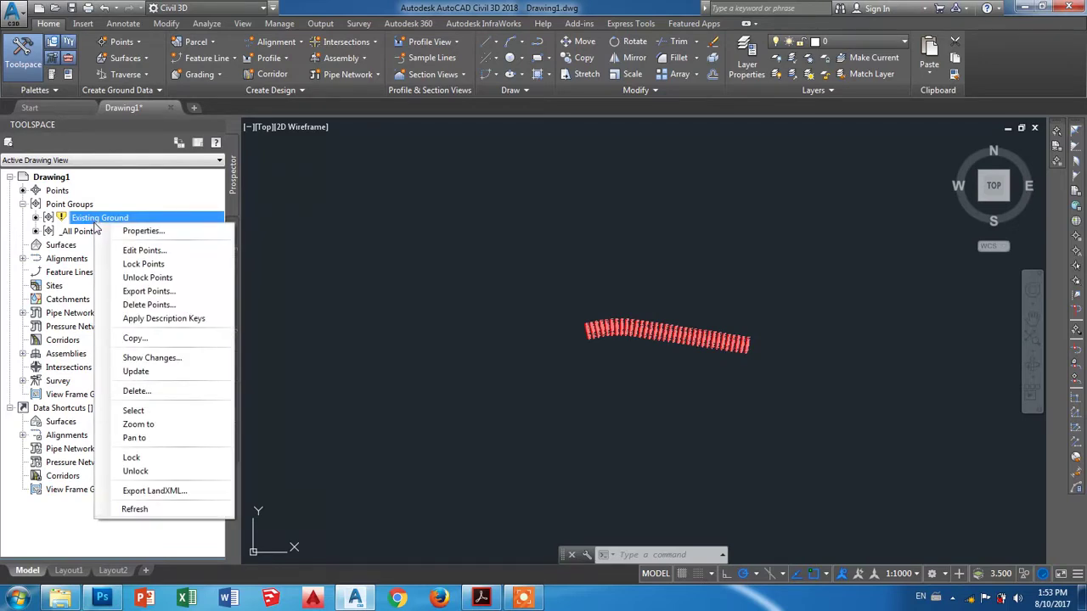
click(136, 371)
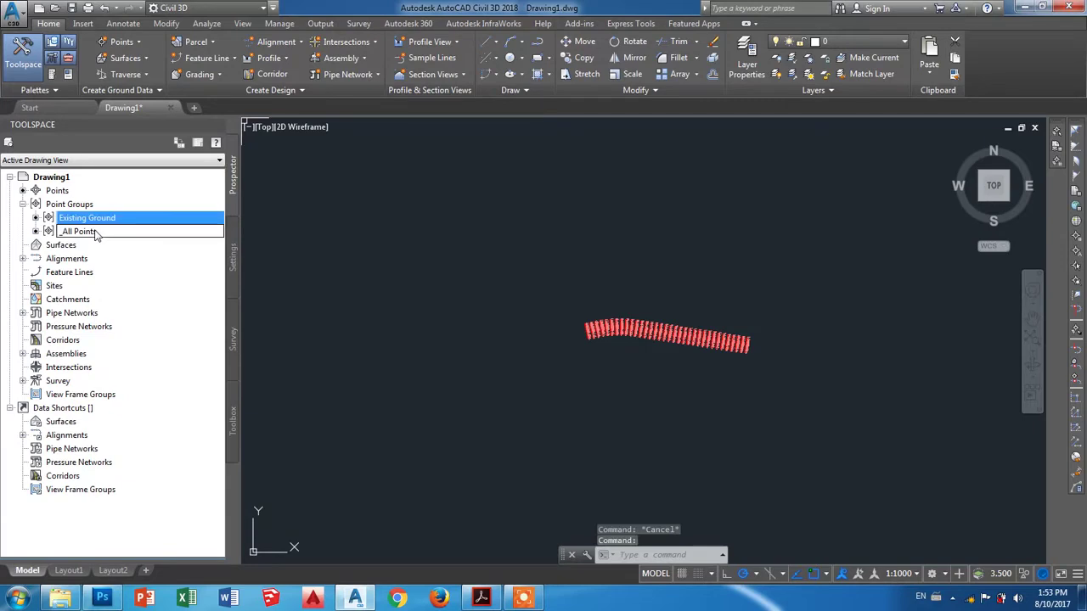
click(90, 219)
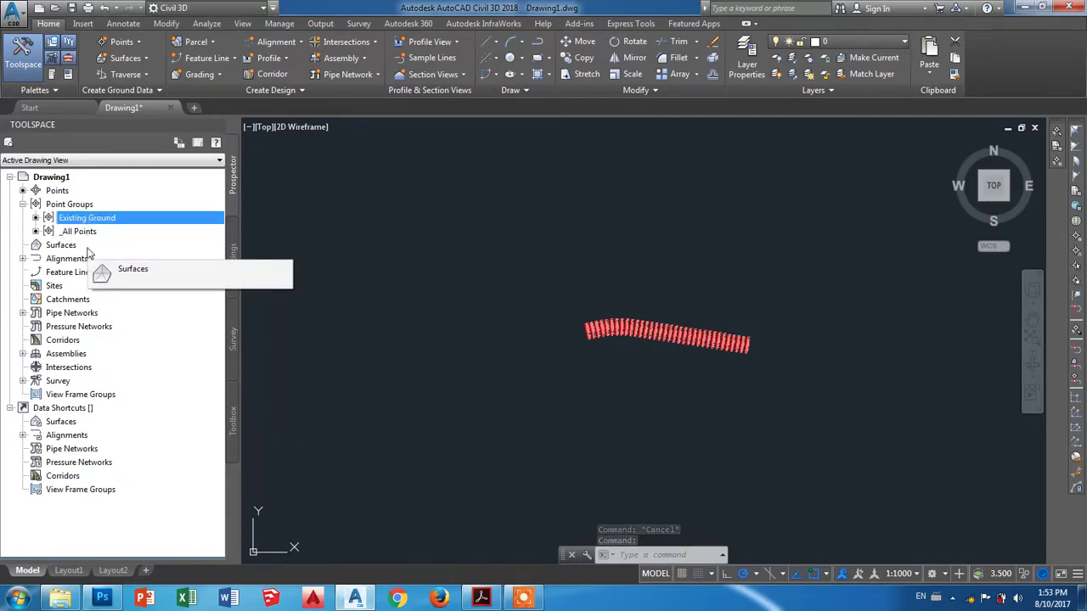
scroll(609, 335, up, 5)
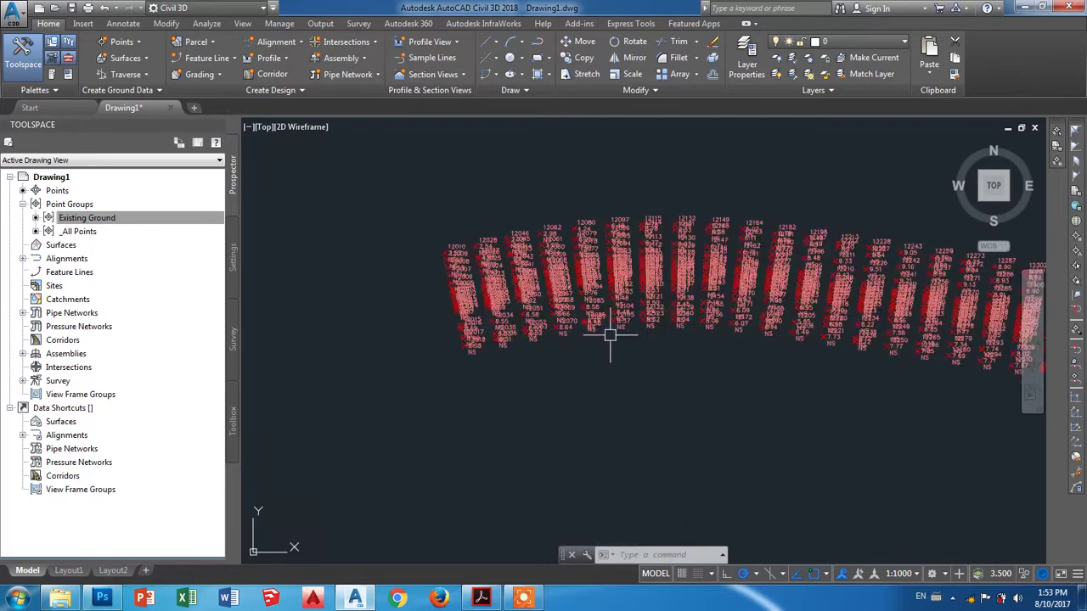
scroll(433, 263, up, 1)
scroll(473, 317, up, 1)
On the Toolspace Settings tab, expand Point and then Point Styles to reveal the Basic style
scroll(473, 305, up, 1)
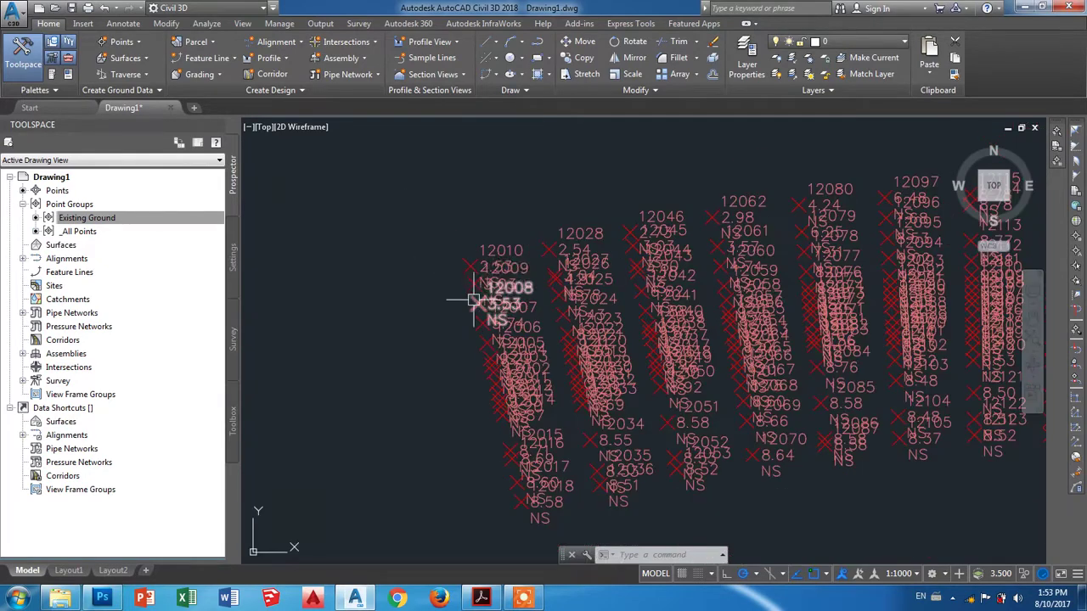
click(231, 246)
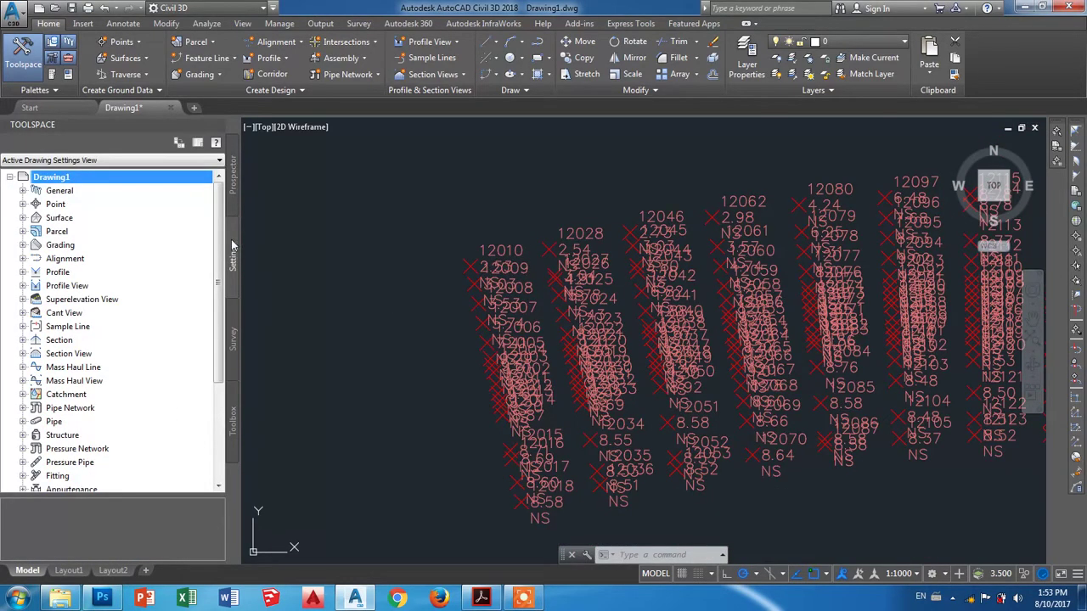
click(22, 204)
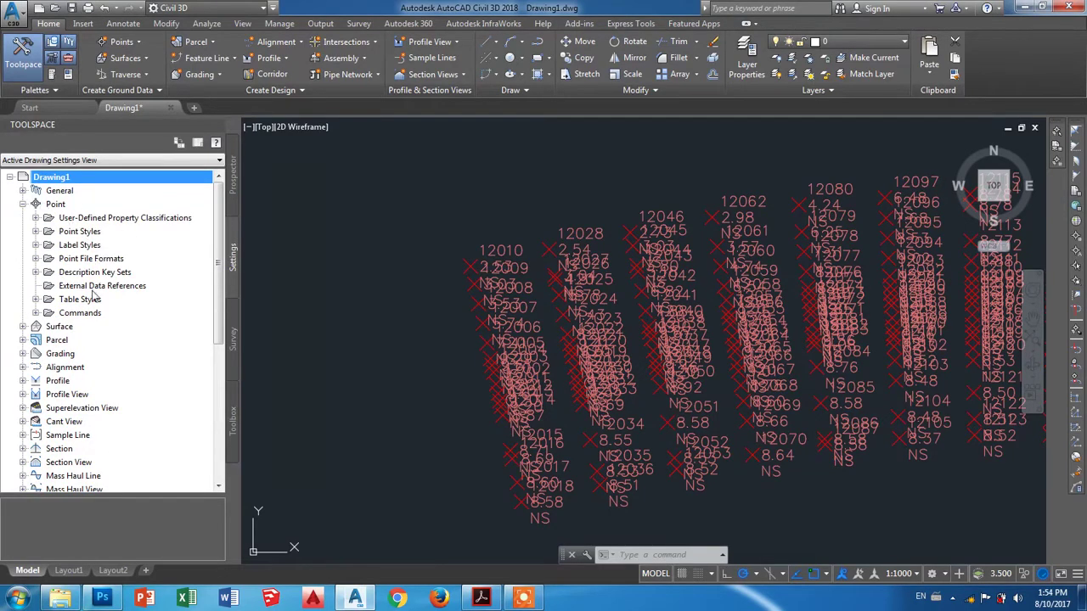
click(35, 231)
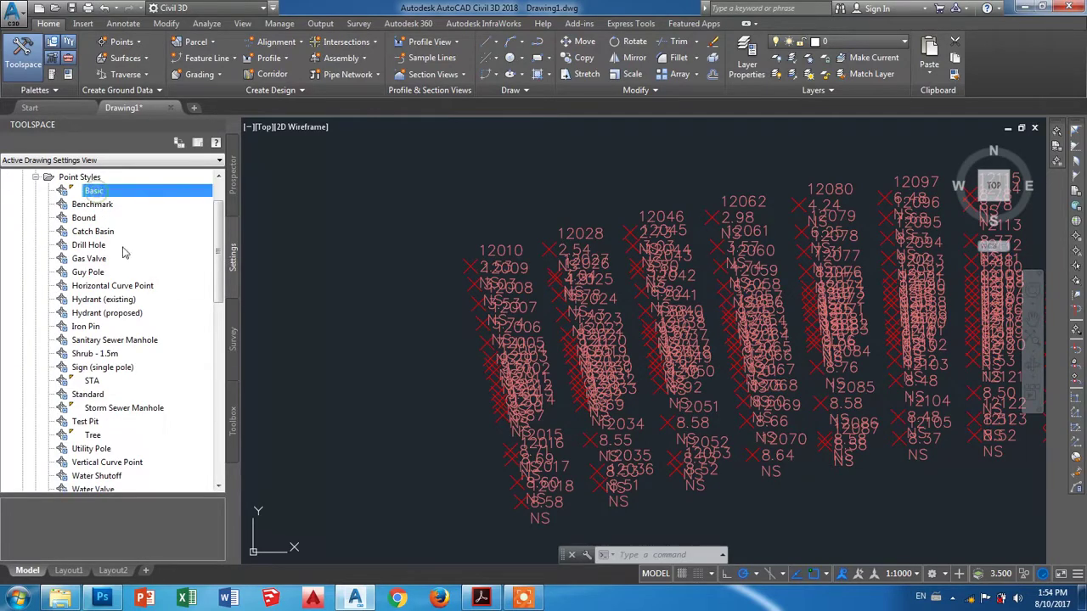
scroll(127, 255, down, 3)
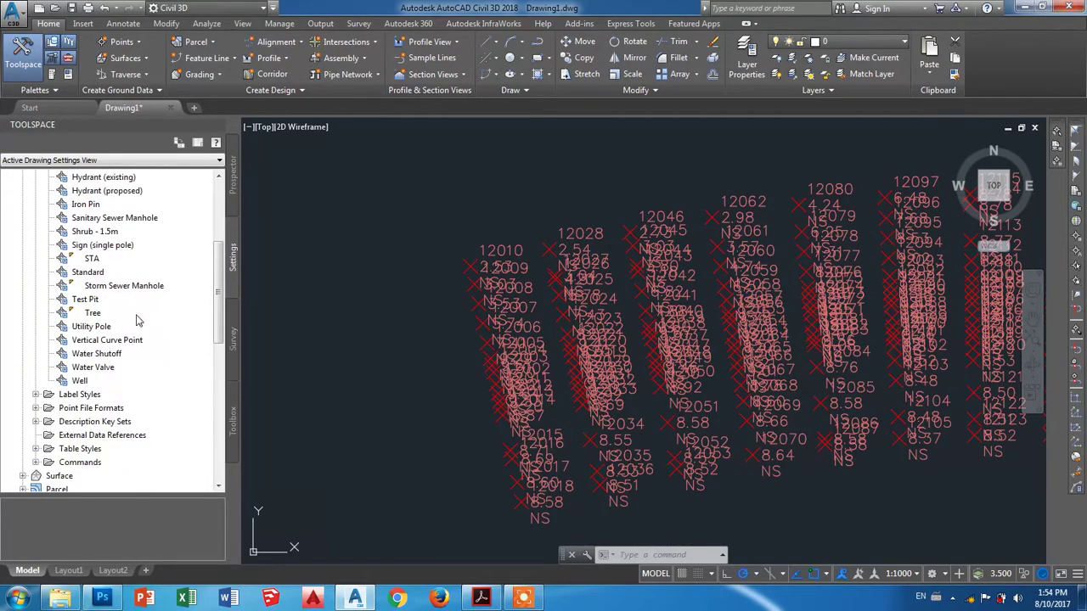
scroll(111, 280, up, 4)
Set the Basic point style's marker colour to 170 (blue) and close the style editor
right_click(102, 248)
click(129, 262)
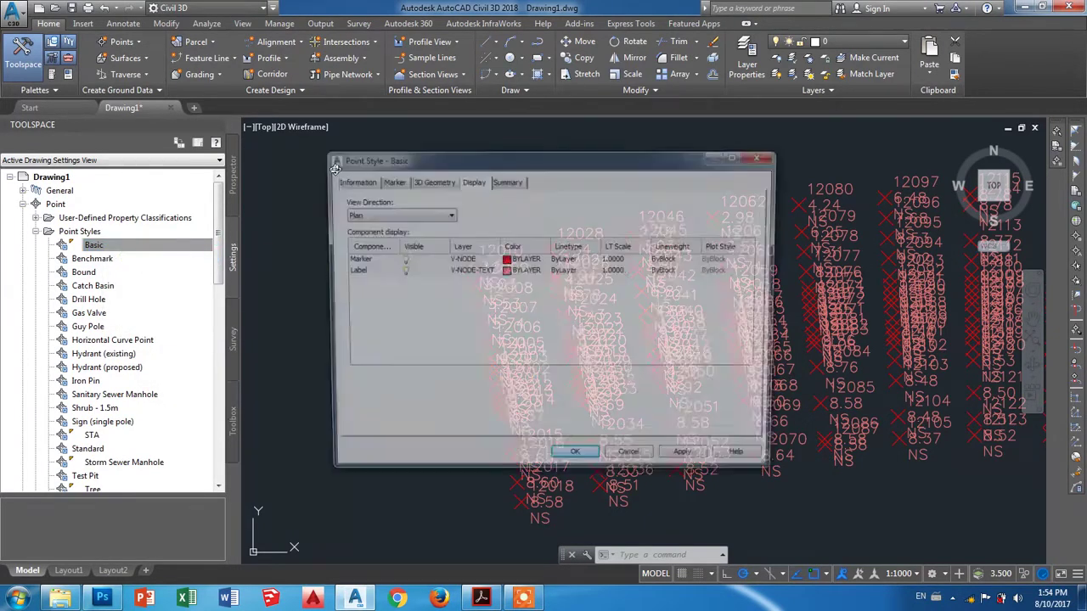
drag(426, 163, 320, 140)
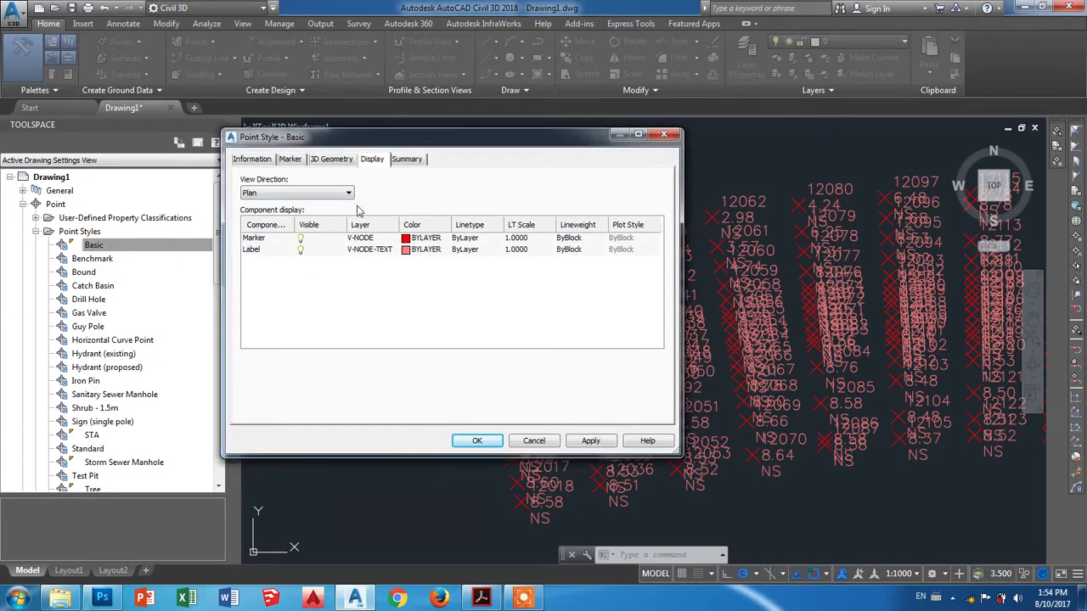
click(416, 238)
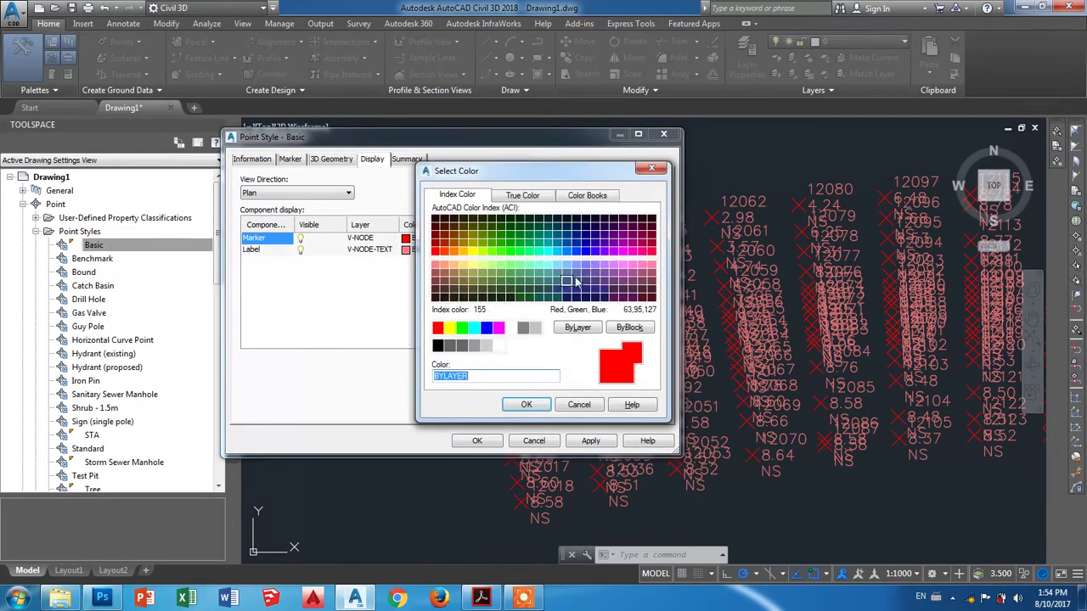
click(585, 250)
click(528, 404)
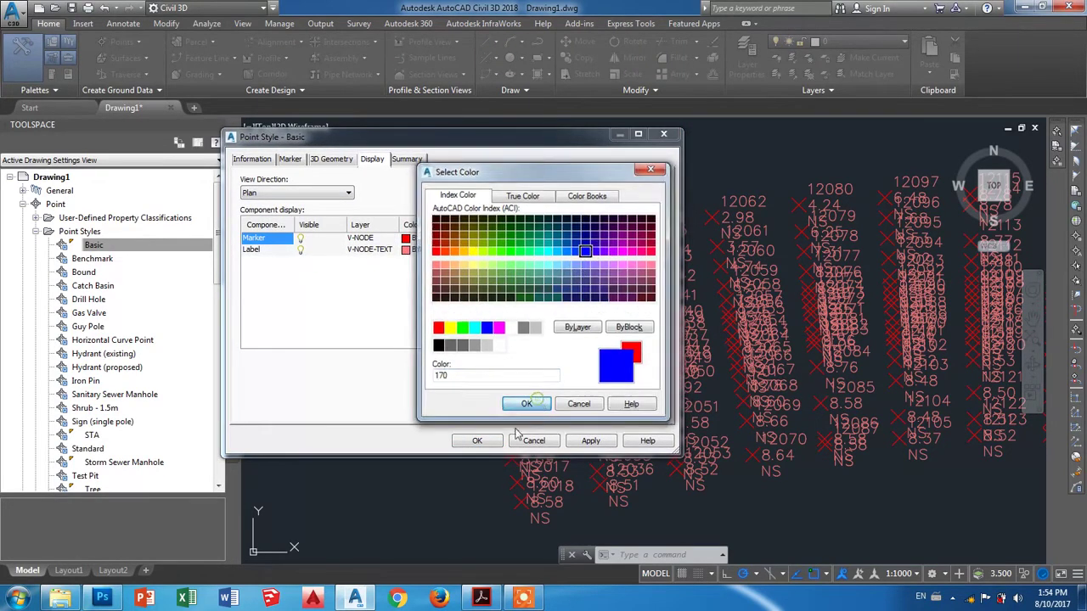
click(519, 440)
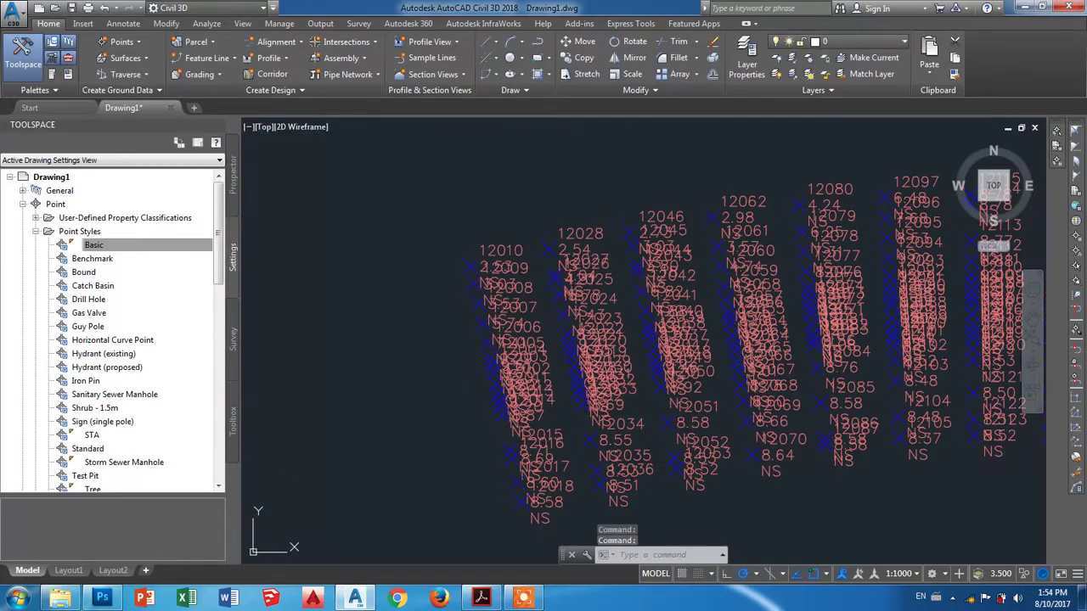
scroll(424, 303, down, 4)
scroll(679, 311, down, 3)
scroll(357, 315, up, 3)
scroll(628, 328, down, 2)
scroll(627, 328, down, 3)
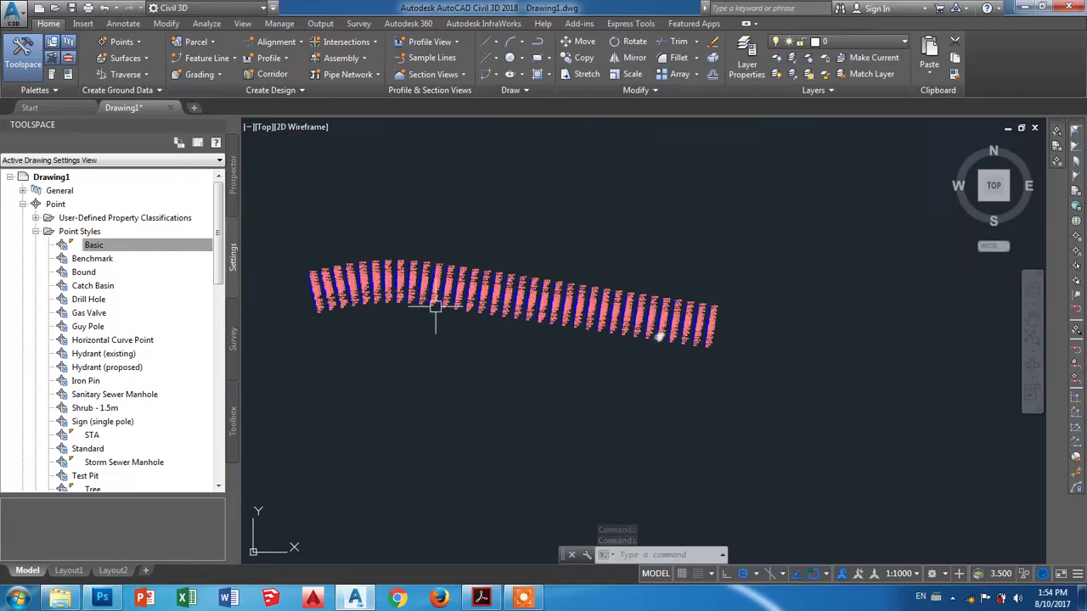
scroll(434, 311, up, 2)
Change the Basic style's marker size from 2.50 mm to 0.80 mm and zoom in to check the points
right_click(140, 246)
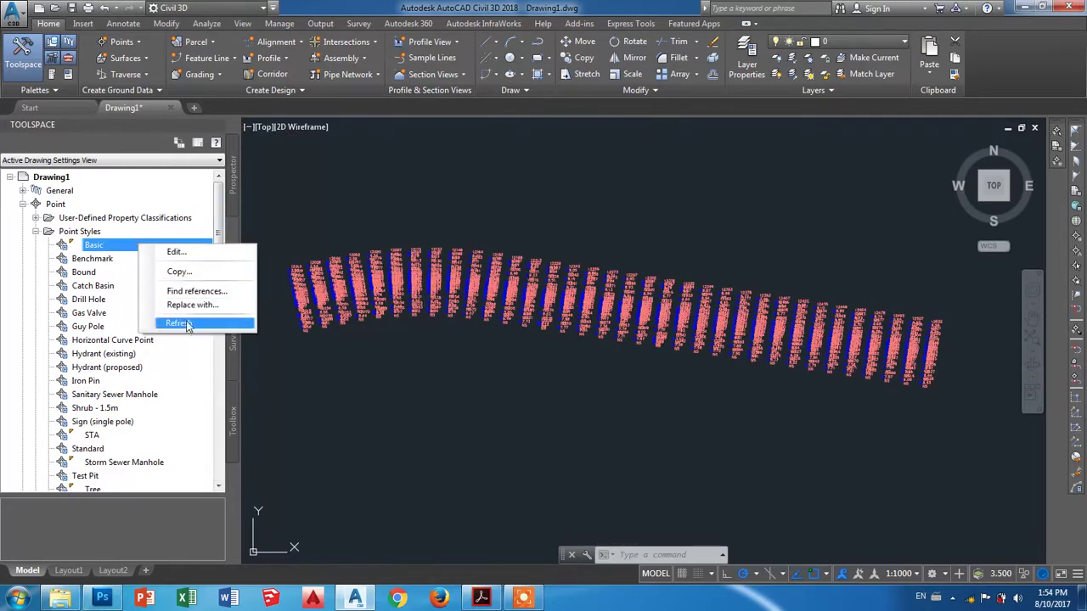
click(176, 251)
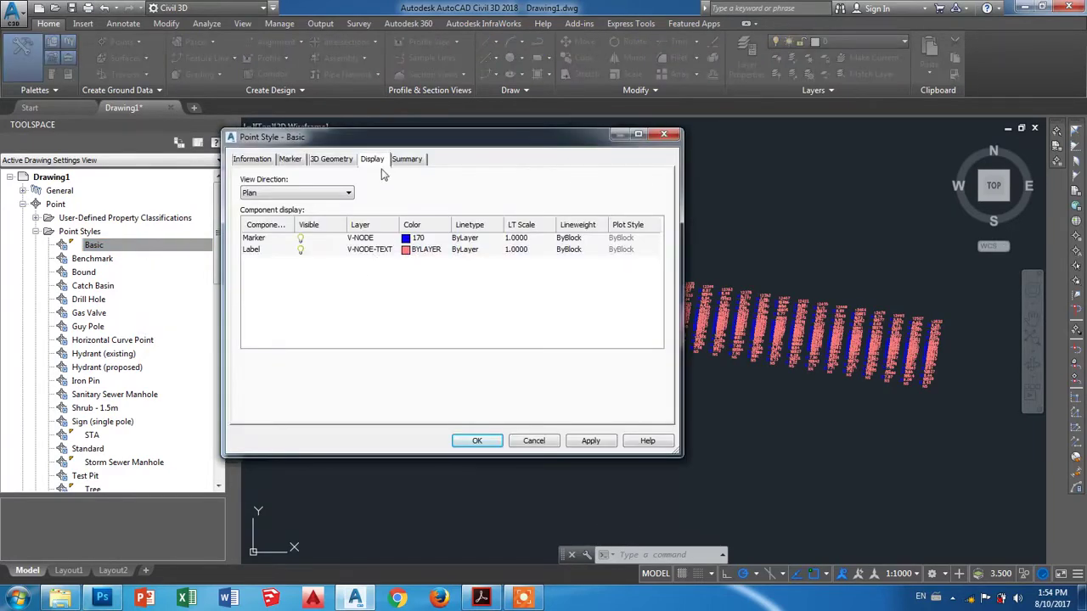
drag(375, 146, 598, 135)
click(516, 151)
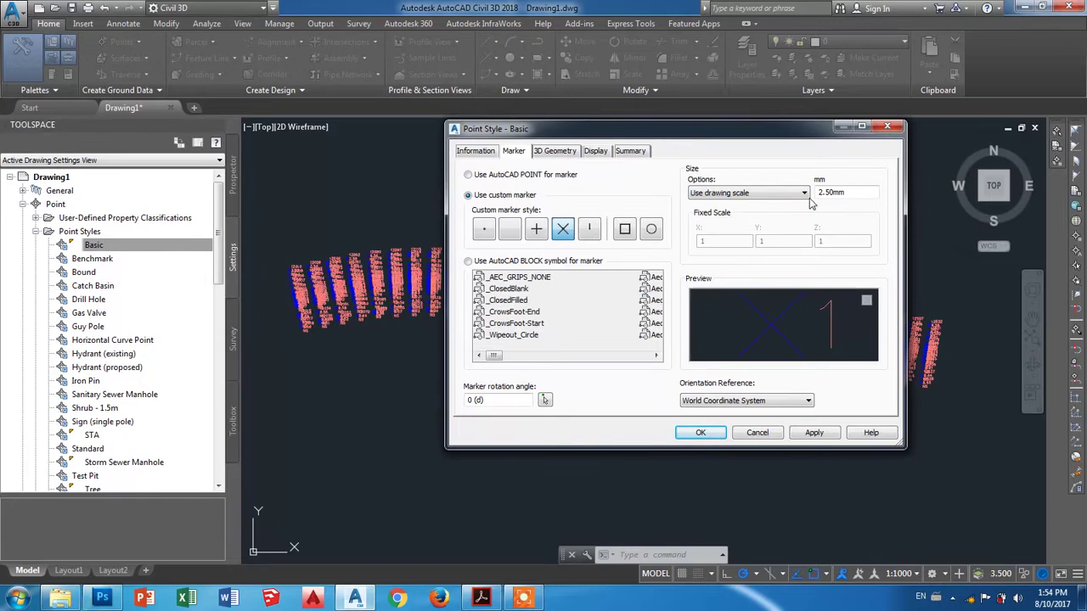
double_click(847, 191)
text(.8)
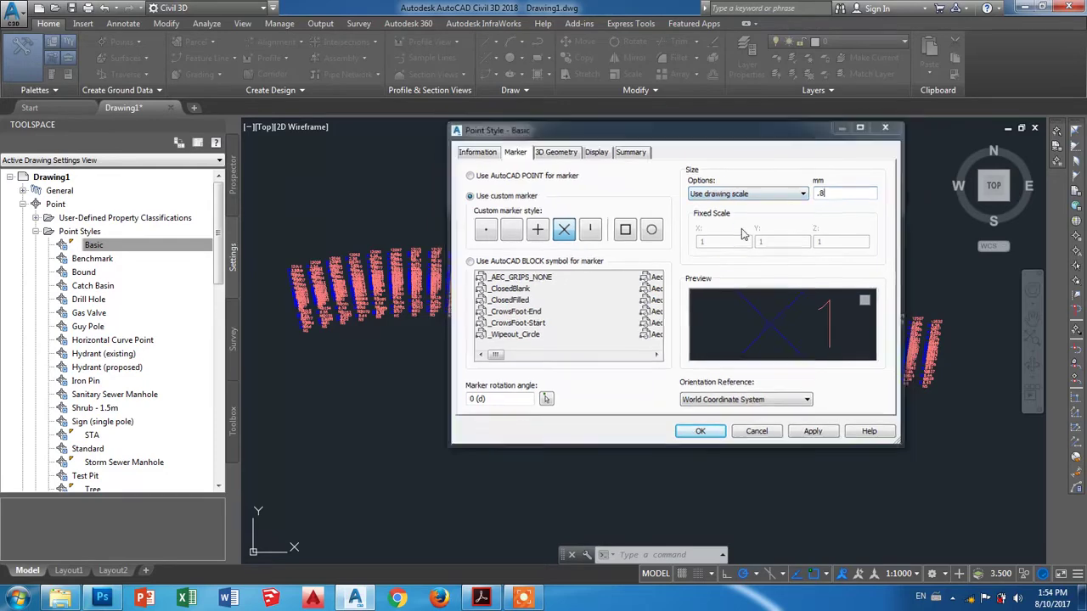
key(Return)
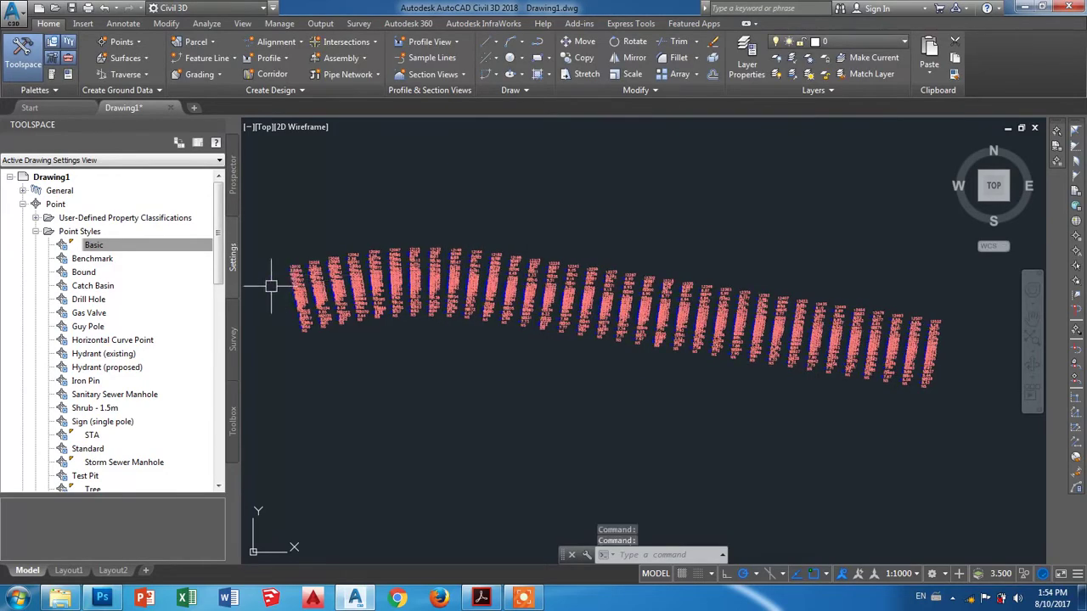
scroll(271, 286, up, 3)
scroll(292, 286, up, 2)
scroll(297, 365, up, 2)
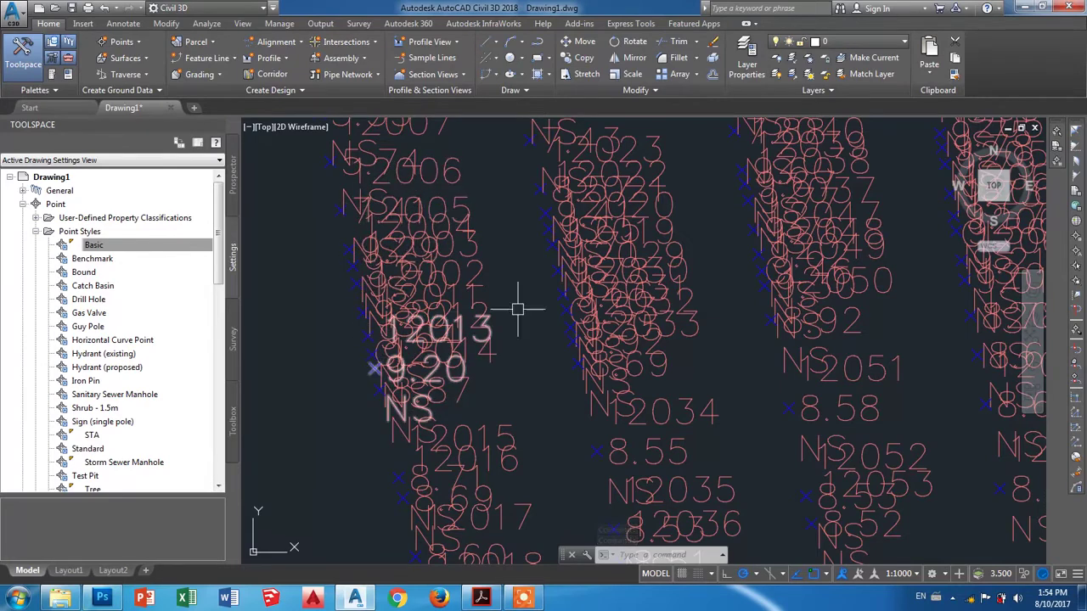
scroll(543, 314, down, 4)
scroll(603, 335, down, 1)
scroll(603, 335, up, 1)
Preview AutoCAD point and block-symbol markers in the Basic style, then keep the custom X marker
right_click(157, 248)
click(187, 254)
mouse_move(512, 131)
mouse_down()
mouse_move(444, 132)
mouse_move(505, 235)
mouse_move(462, 167)
mouse_move(533, 228)
mouse_move(485, 189)
mouse_up()
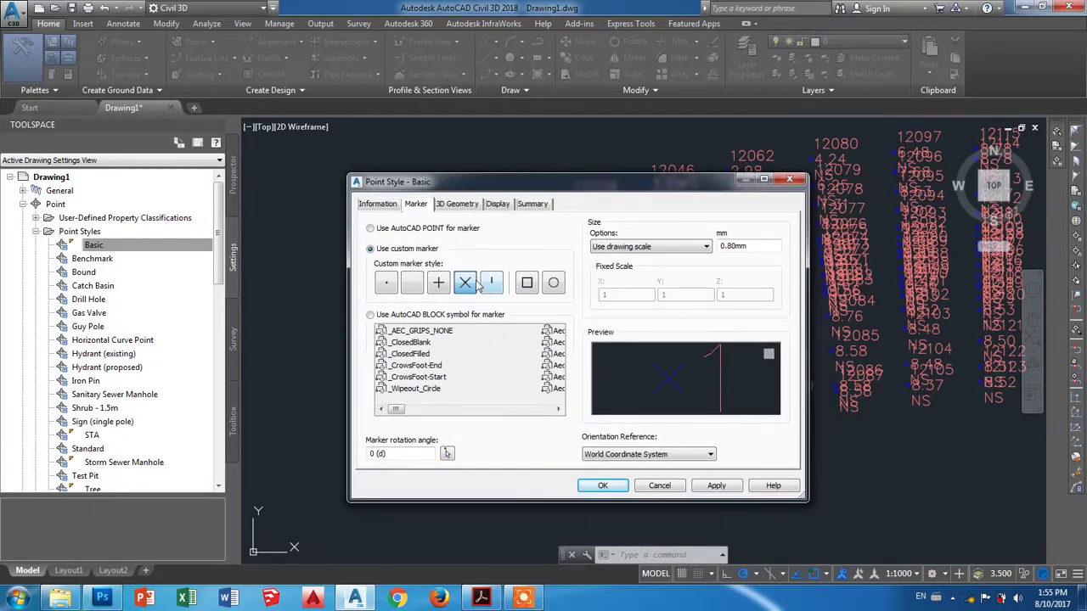
click(386, 229)
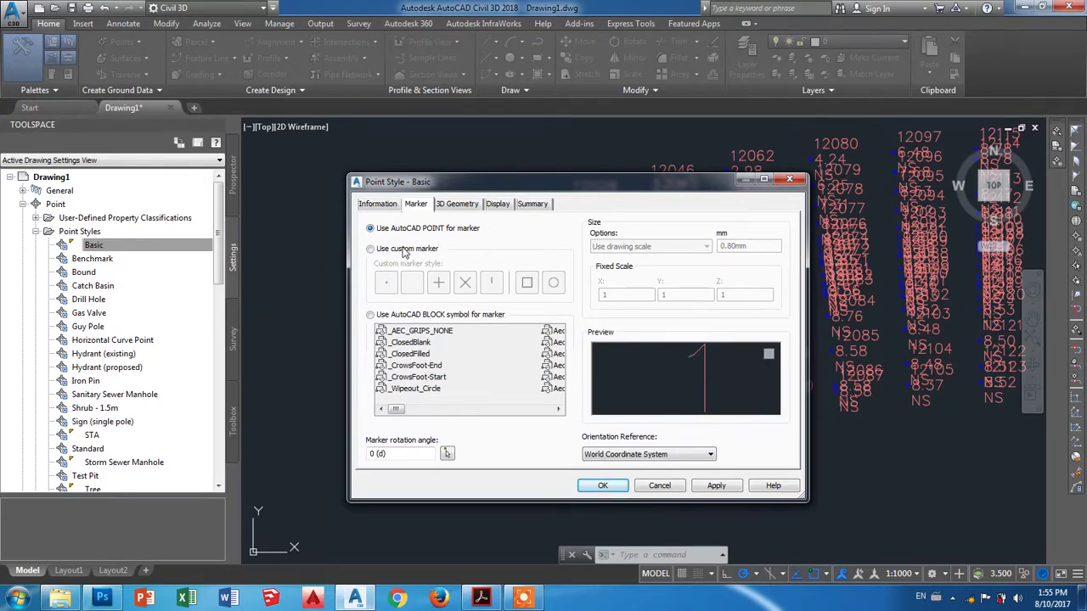
click(370, 315)
click(410, 353)
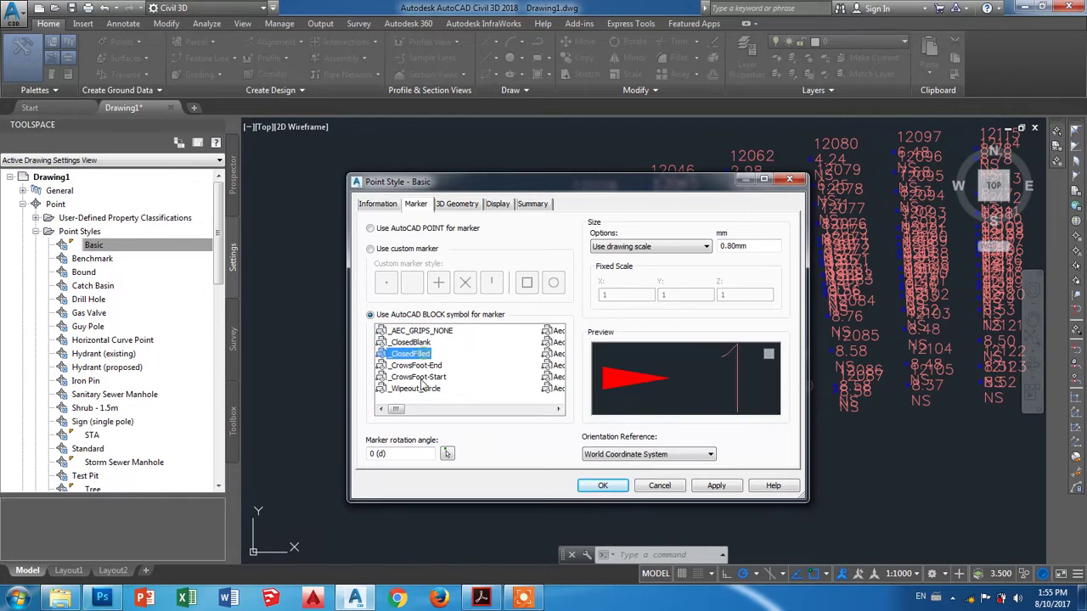
click(420, 379)
click(417, 354)
click(414, 389)
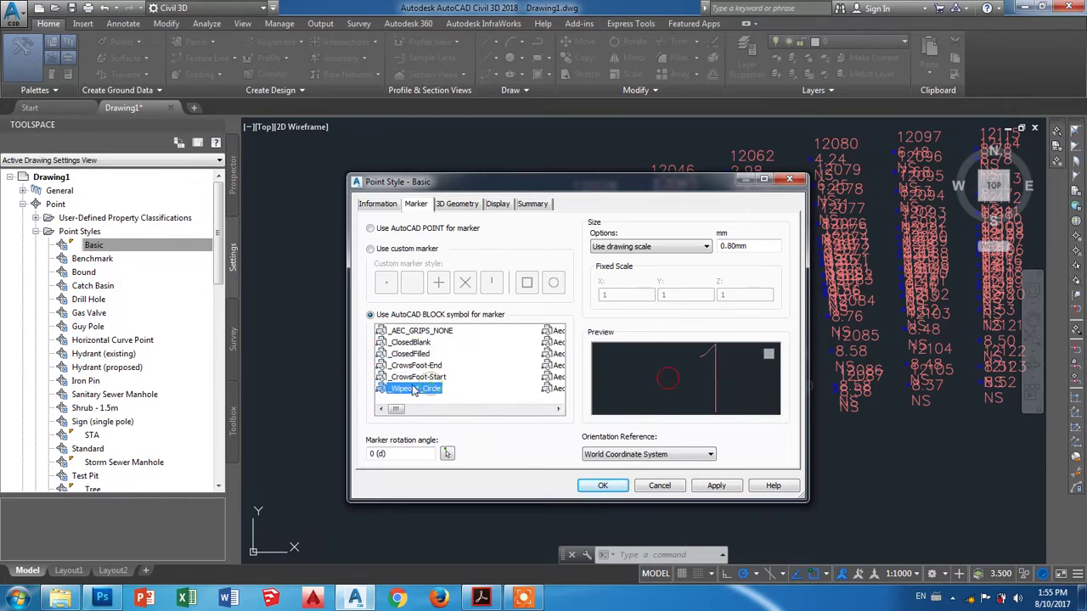
click(379, 250)
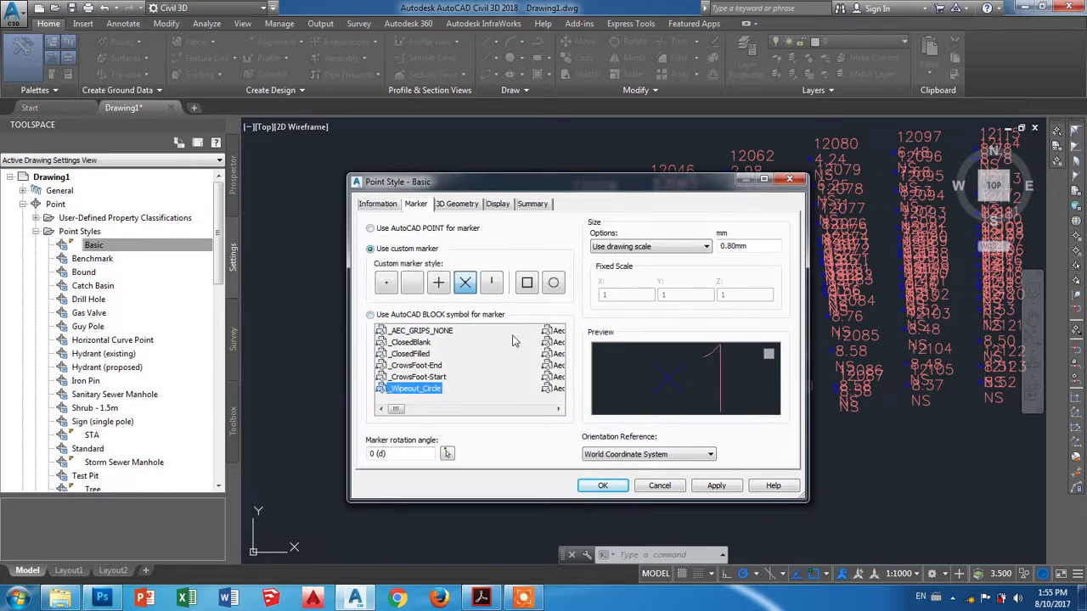
click(456, 204)
click(378, 204)
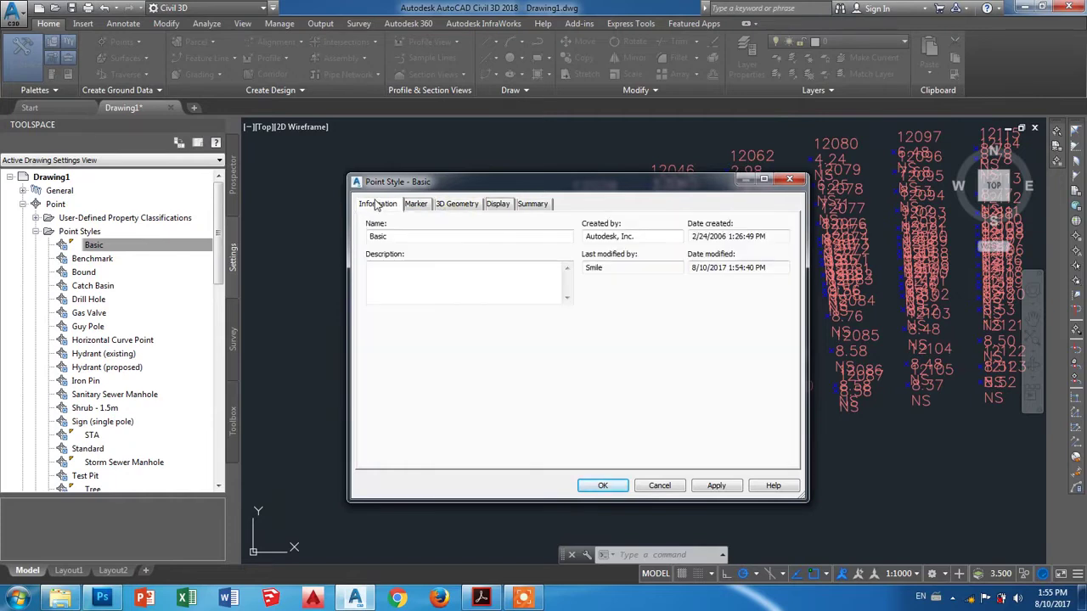
click(521, 205)
Set the Basic style's marker colour to green 62, leave the label colour unchanged, and apply
click(496, 205)
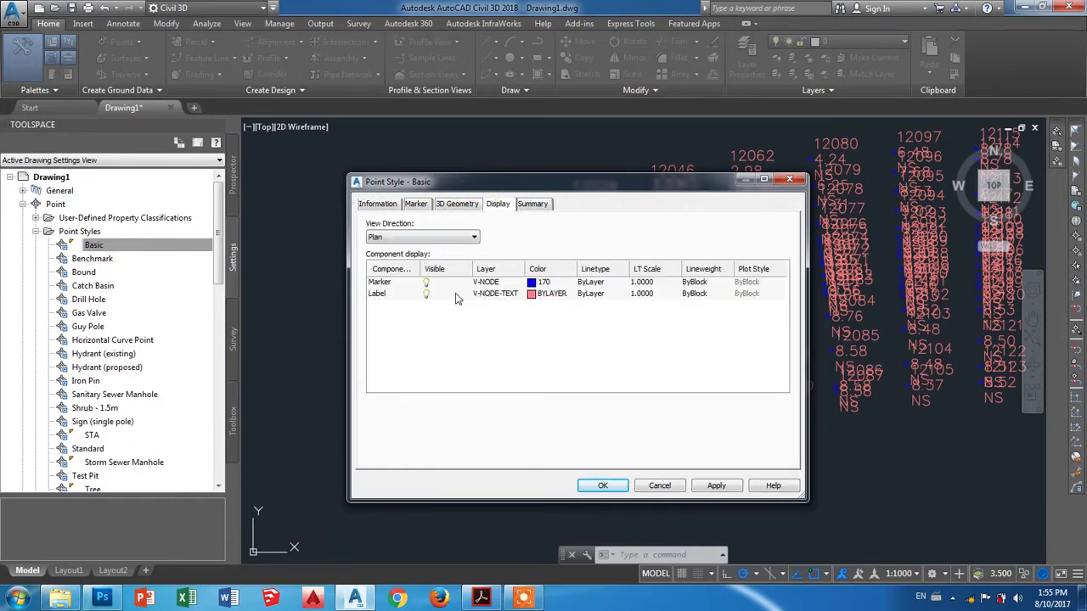
click(531, 283)
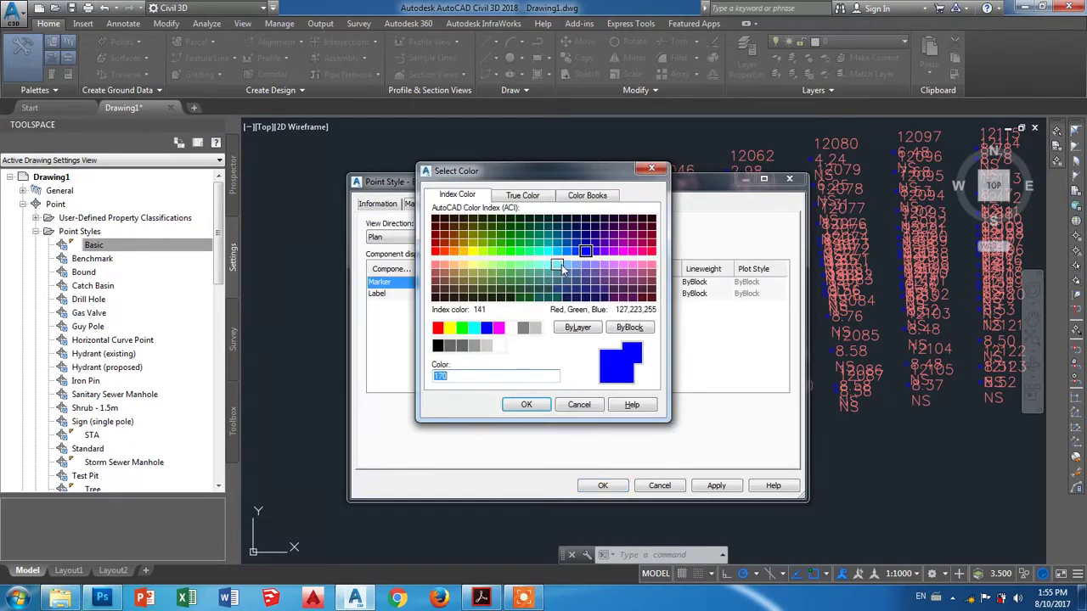
click(567, 252)
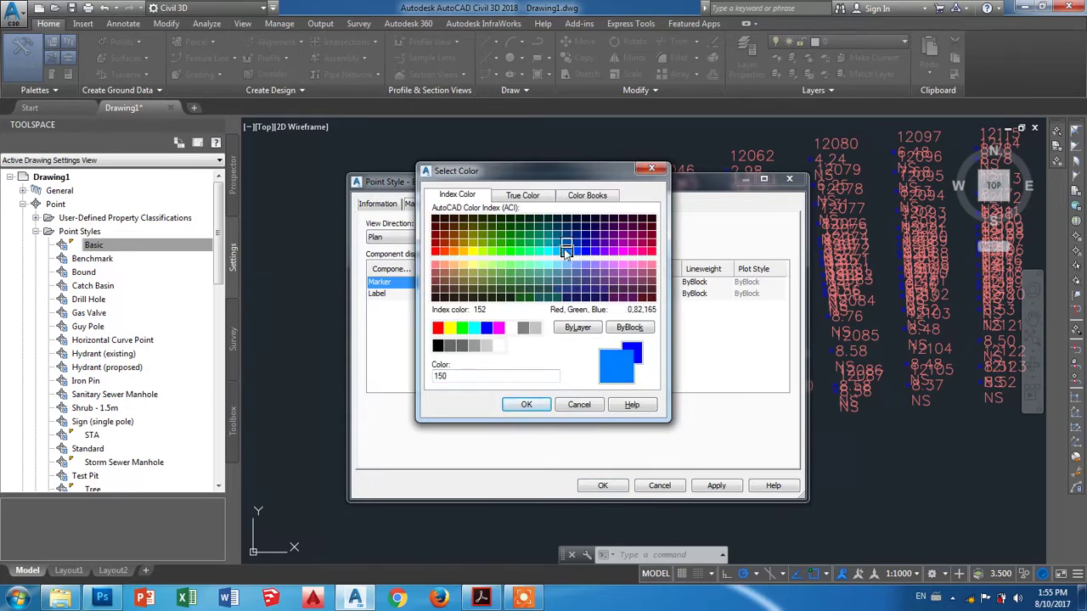
click(482, 242)
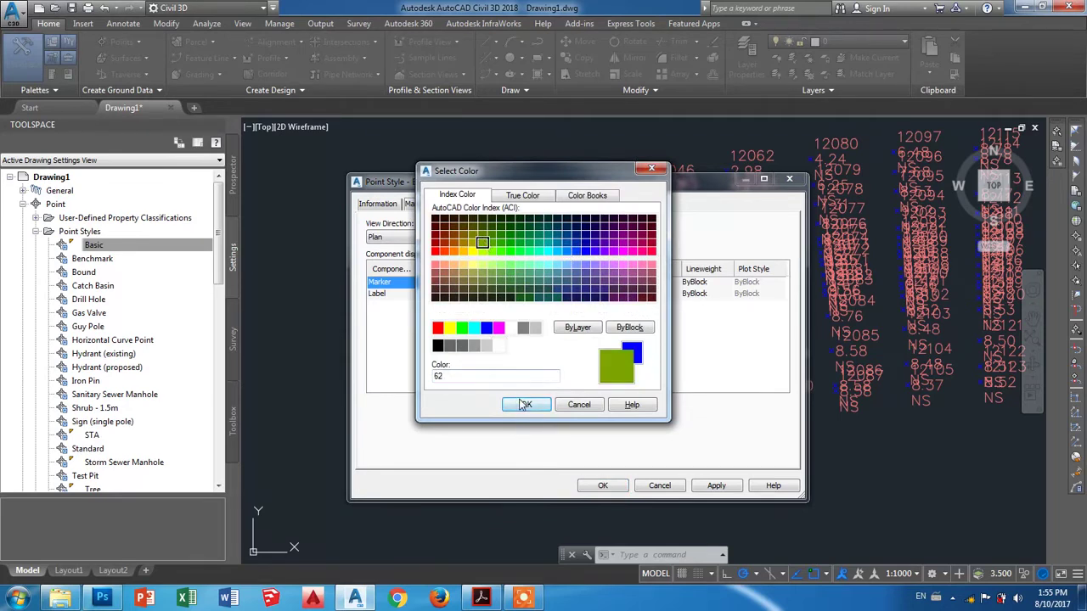
click(520, 405)
click(532, 294)
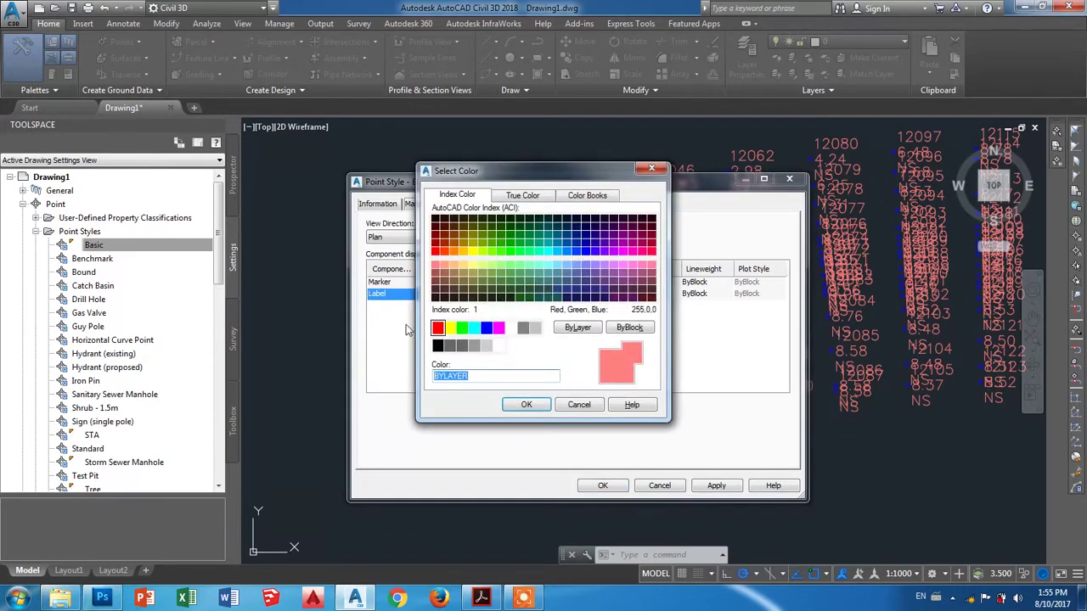
key(Escape)
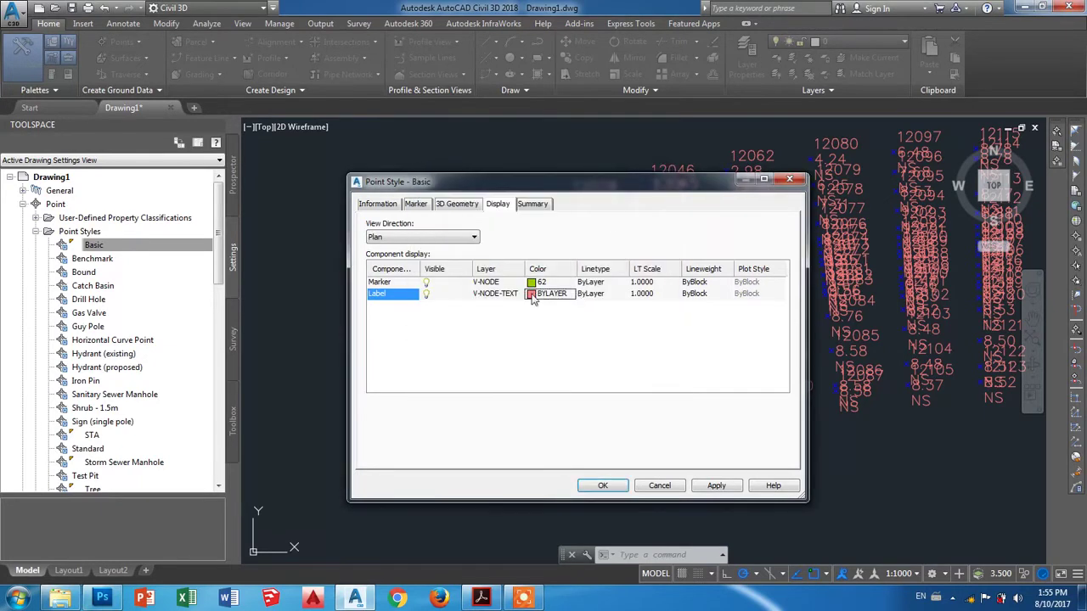
click(533, 295)
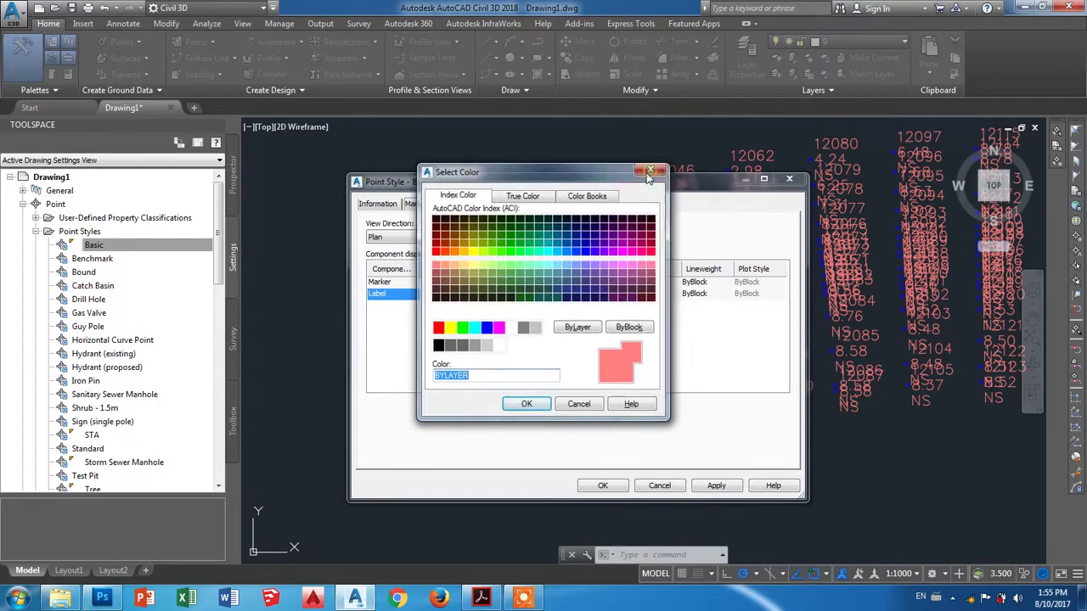
click(651, 169)
click(524, 206)
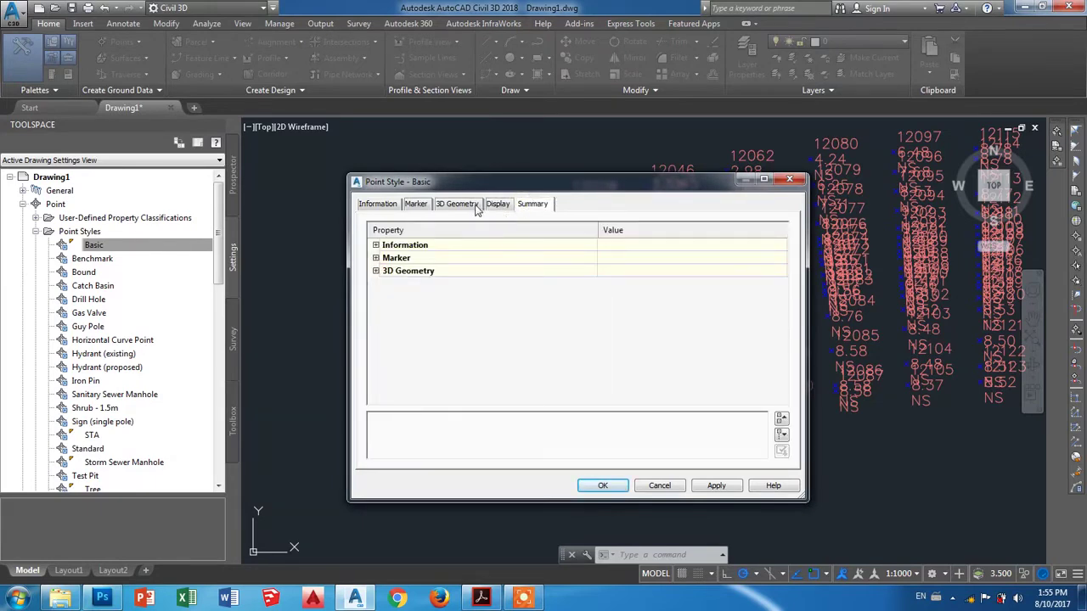
click(623, 486)
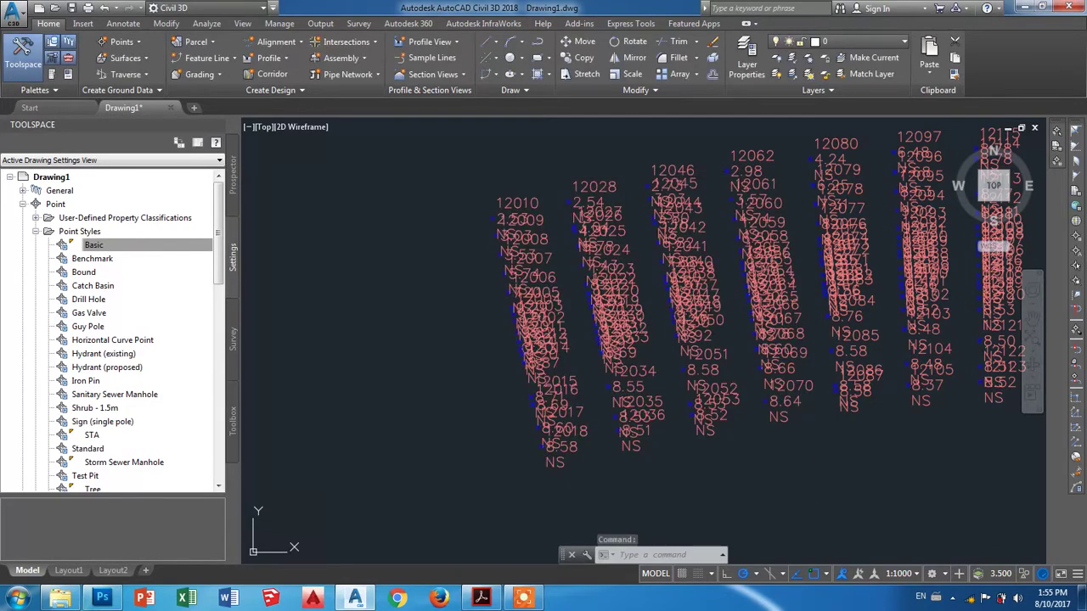
Reopen the Basic point style to confirm, close it, and collapse the Point Styles list
scroll(492, 248, up, 4)
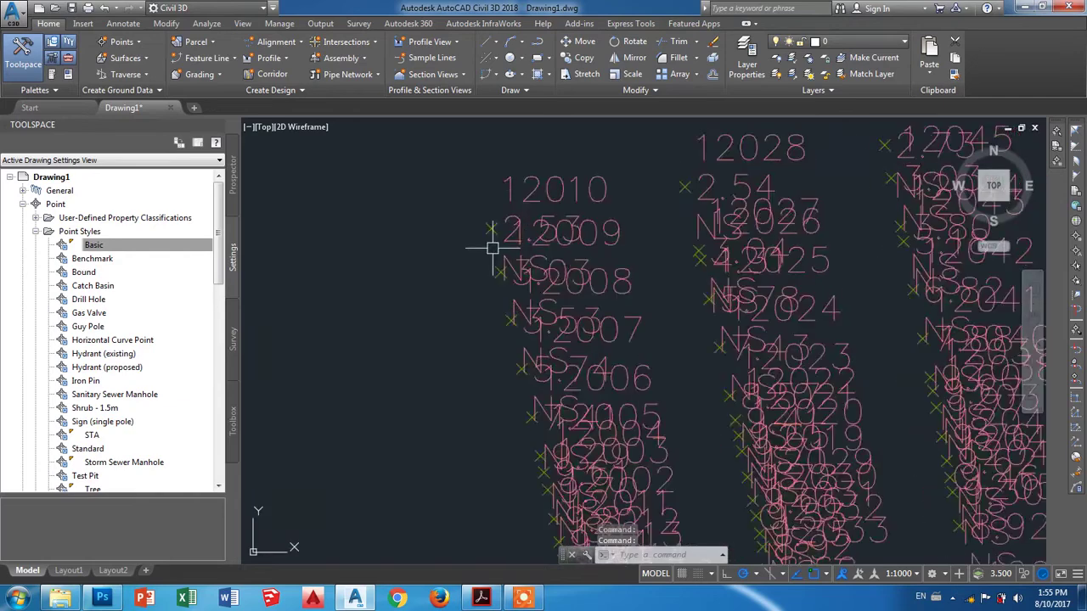
scroll(493, 248, down, 4)
click(134, 246)
right_click(132, 246)
click(146, 257)
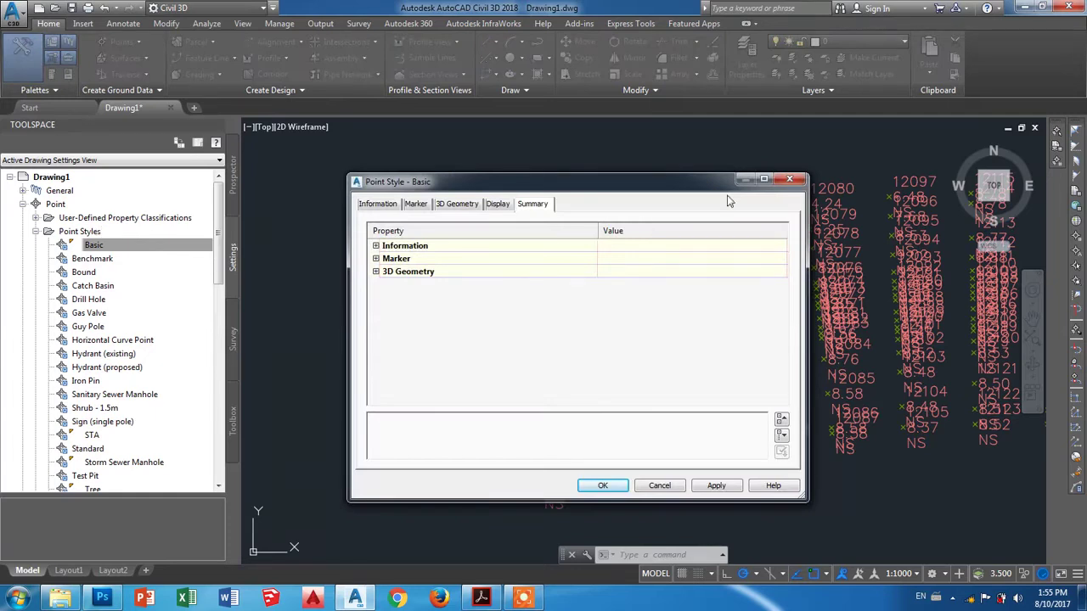
click(788, 178)
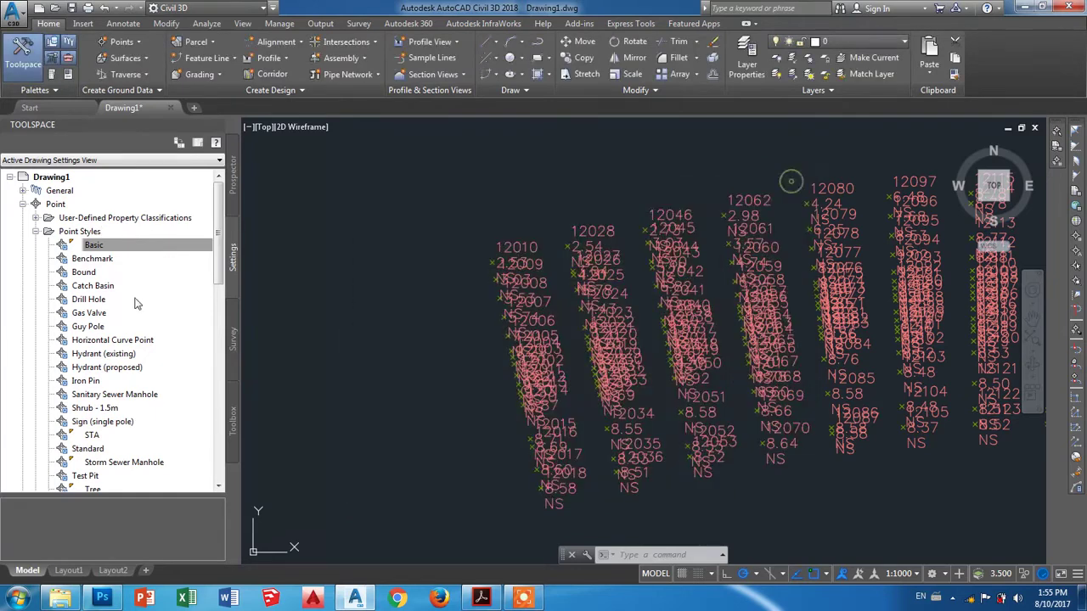
click(35, 232)
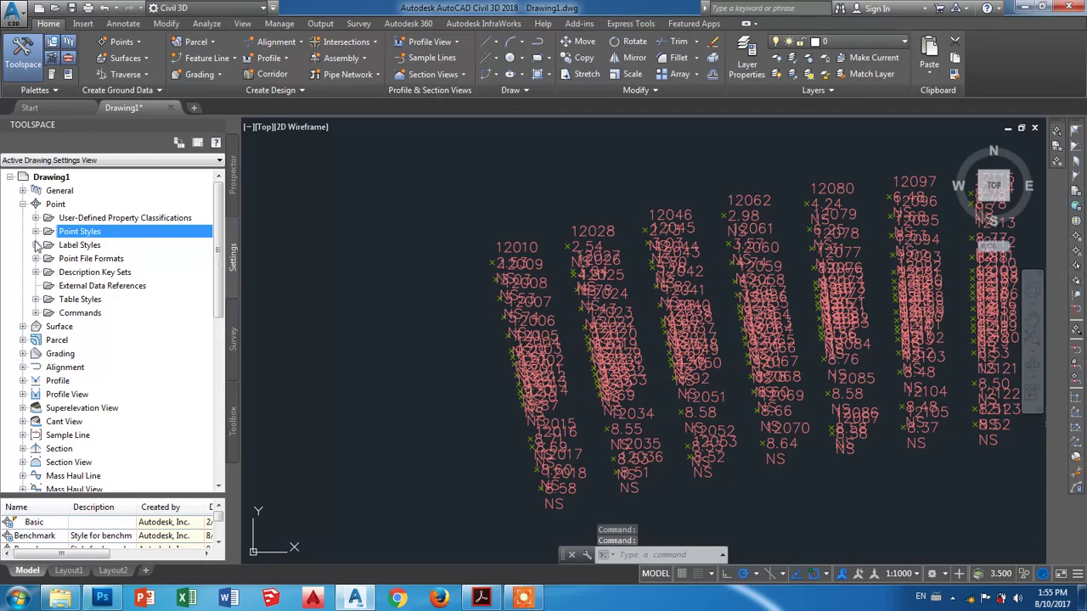
Open the Point#-Elevation-Description point label style in the Label Style Composer
click(35, 245)
click(122, 336)
right_click(119, 329)
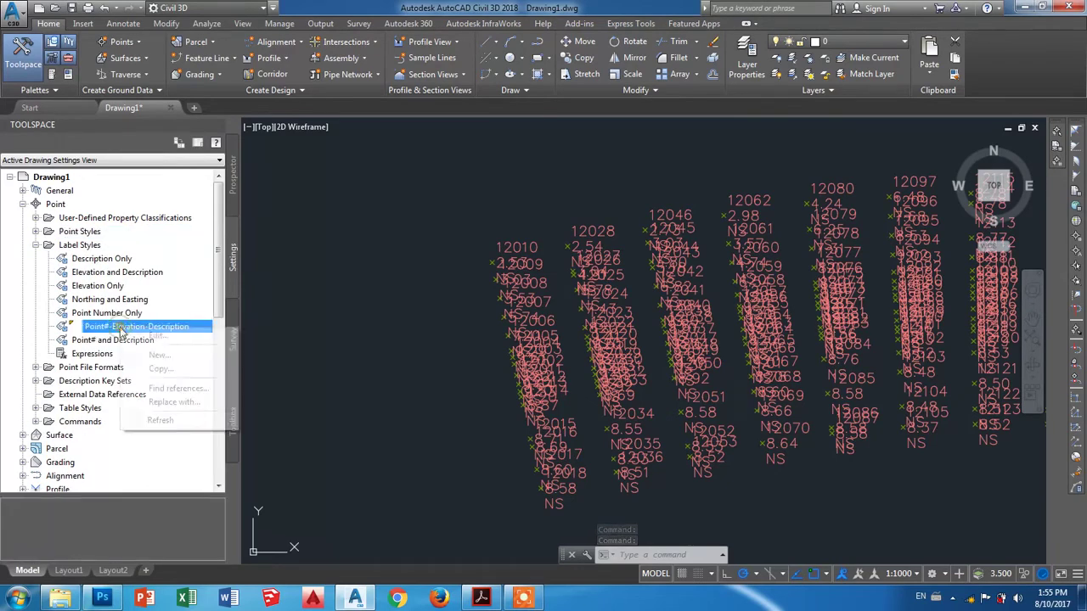
click(113, 333)
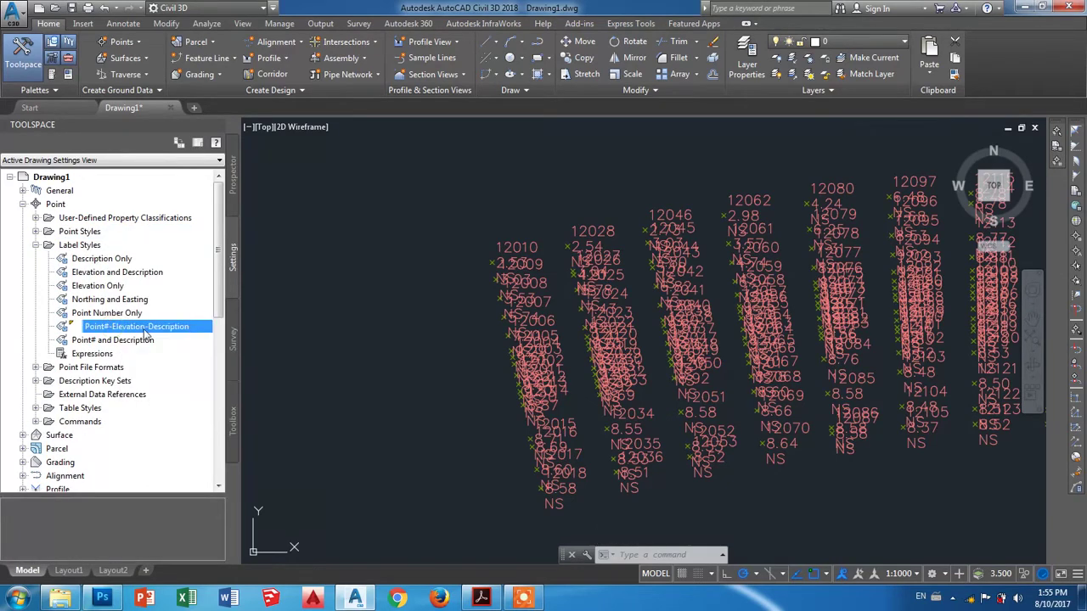
right_click(76, 329)
click(94, 327)
mouse_move(564, 78)
mouse_down()
mouse_move(779, 466)
mouse_move(747, 448)
mouse_move(754, 146)
mouse_move(704, 143)
mouse_up()
Set the Point Description component's text colour to teal 130
click(720, 193)
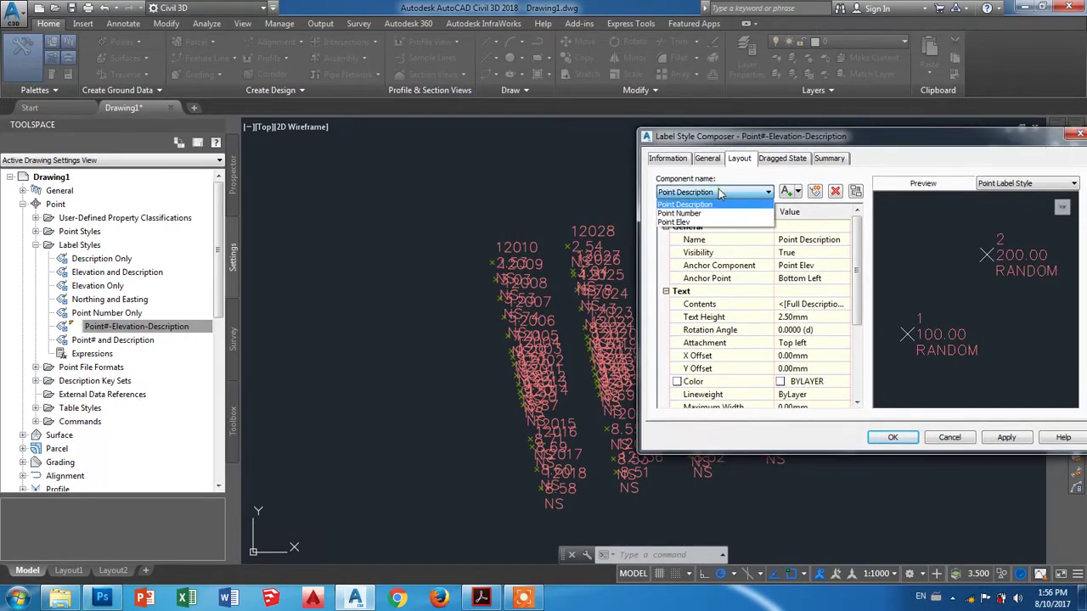
click(543, 250)
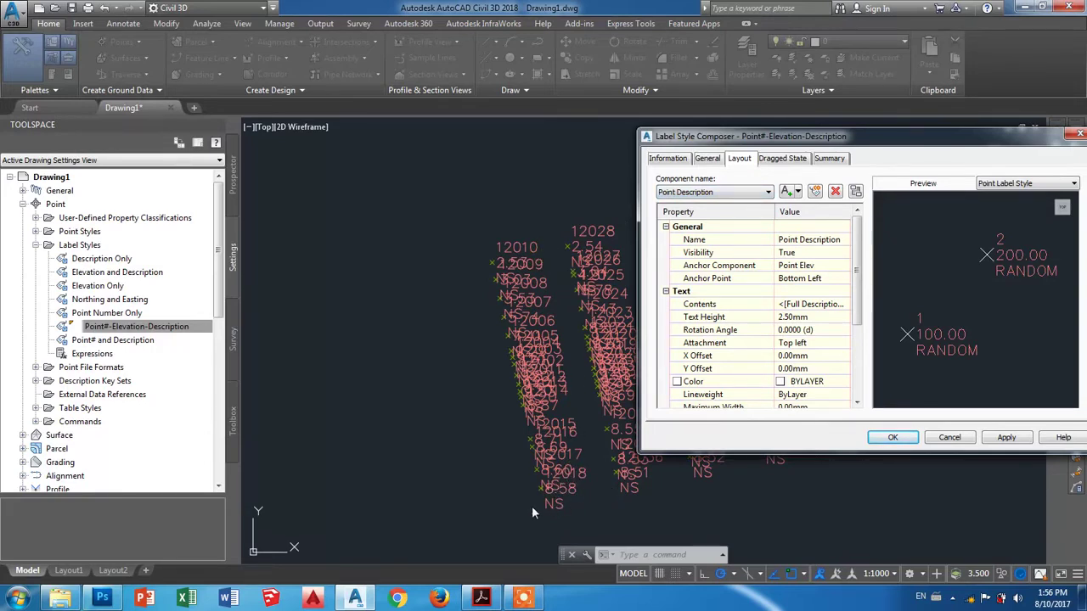
drag(691, 140, 666, 140)
click(694, 193)
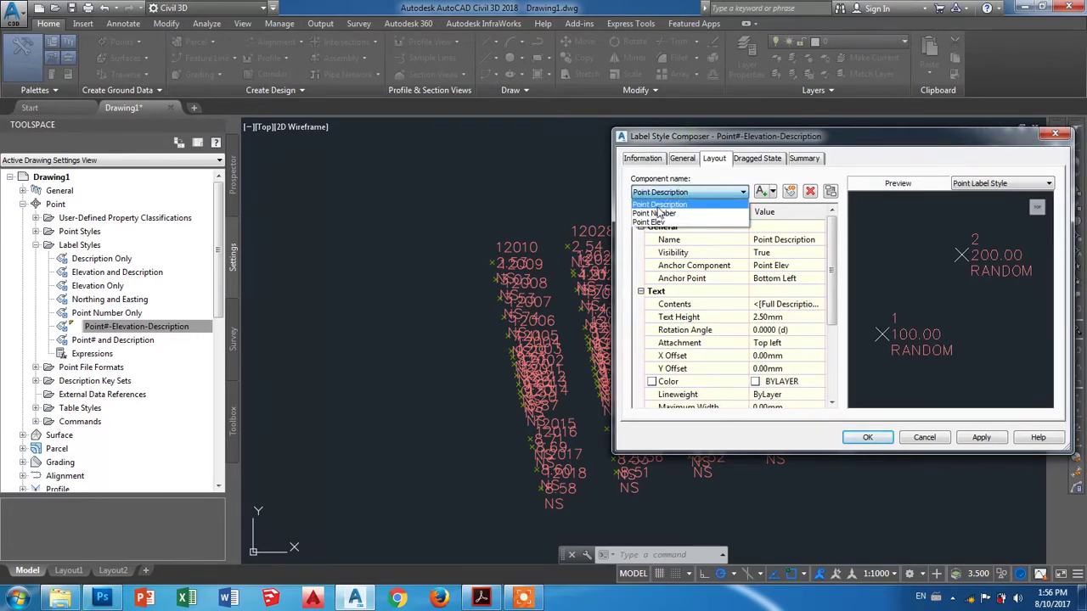
click(690, 202)
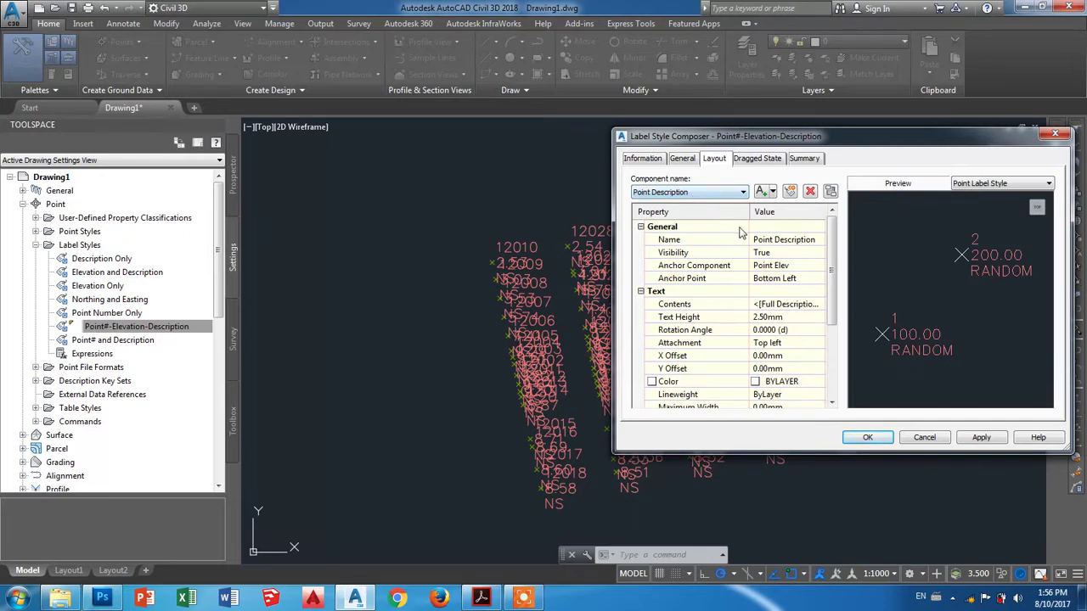
scroll(790, 353, down, 1)
click(773, 344)
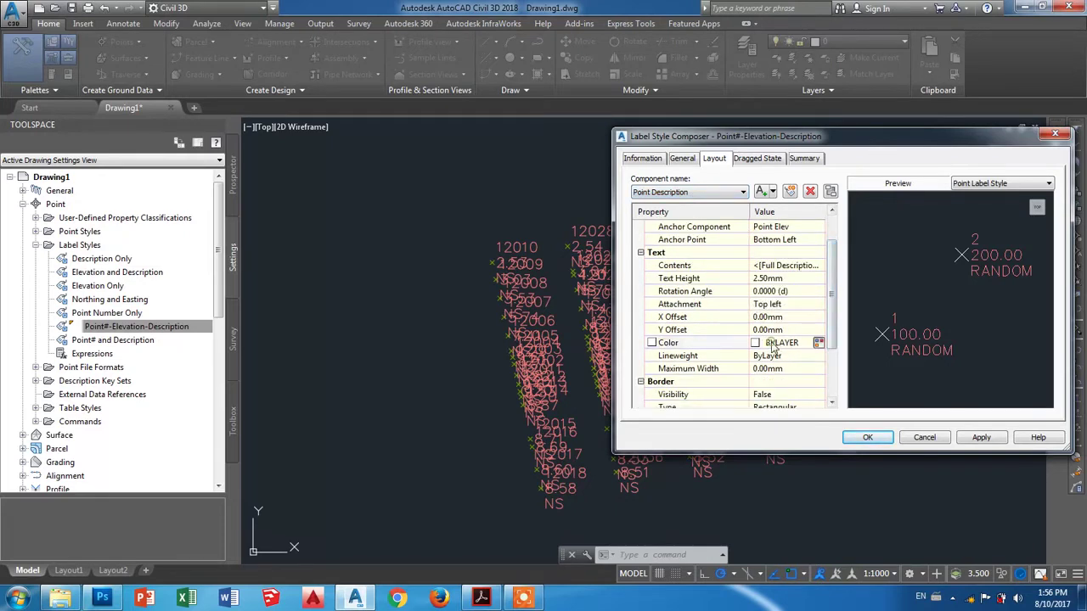
click(817, 343)
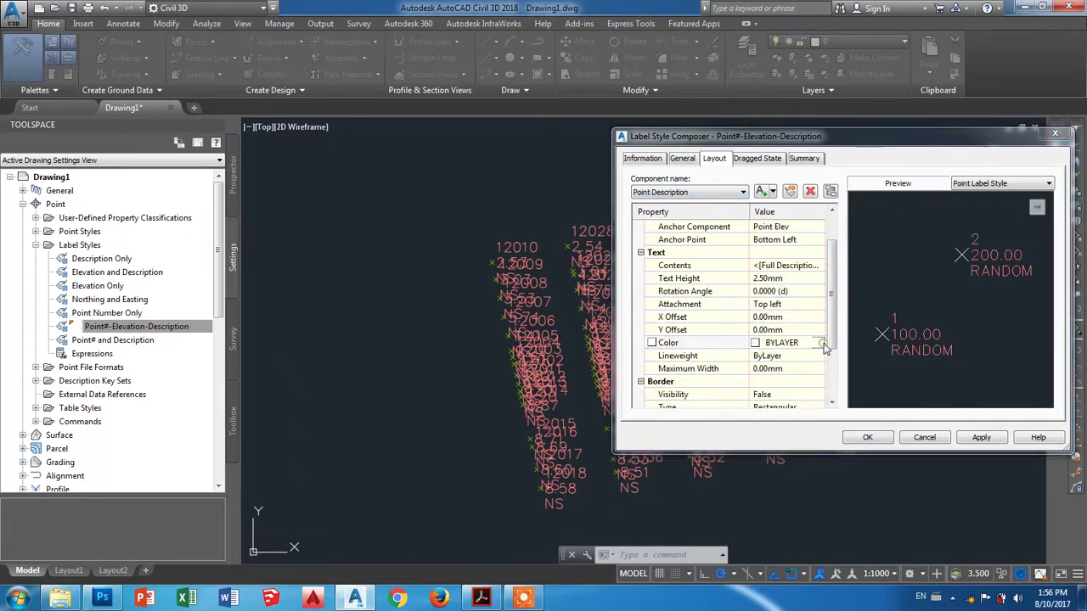
click(549, 249)
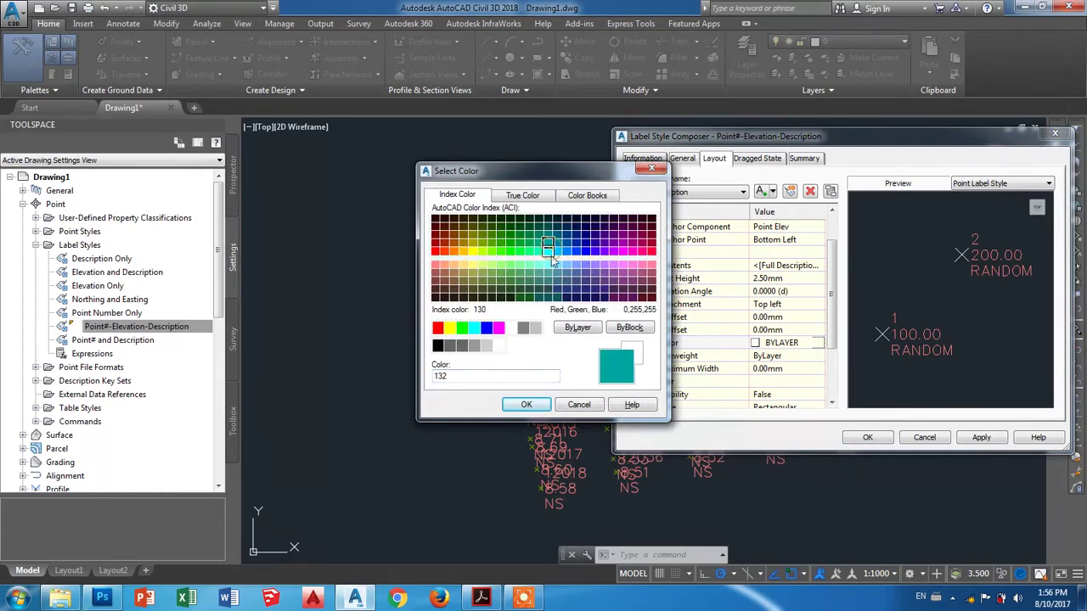
click(550, 255)
click(526, 404)
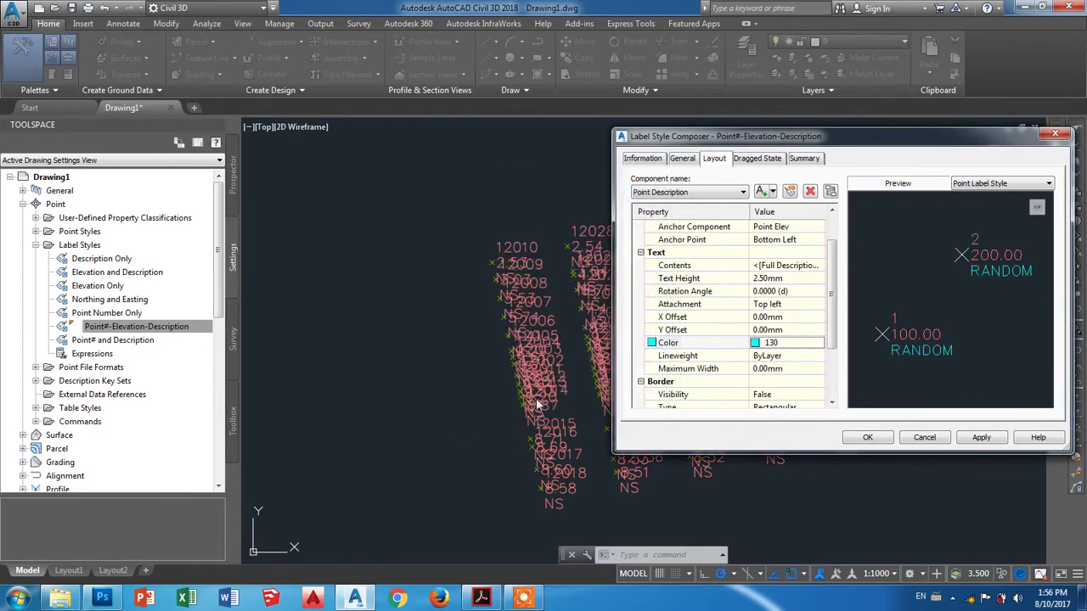
Colour the Point Number text magenta 210 and the Point Elev text red 240
click(676, 197)
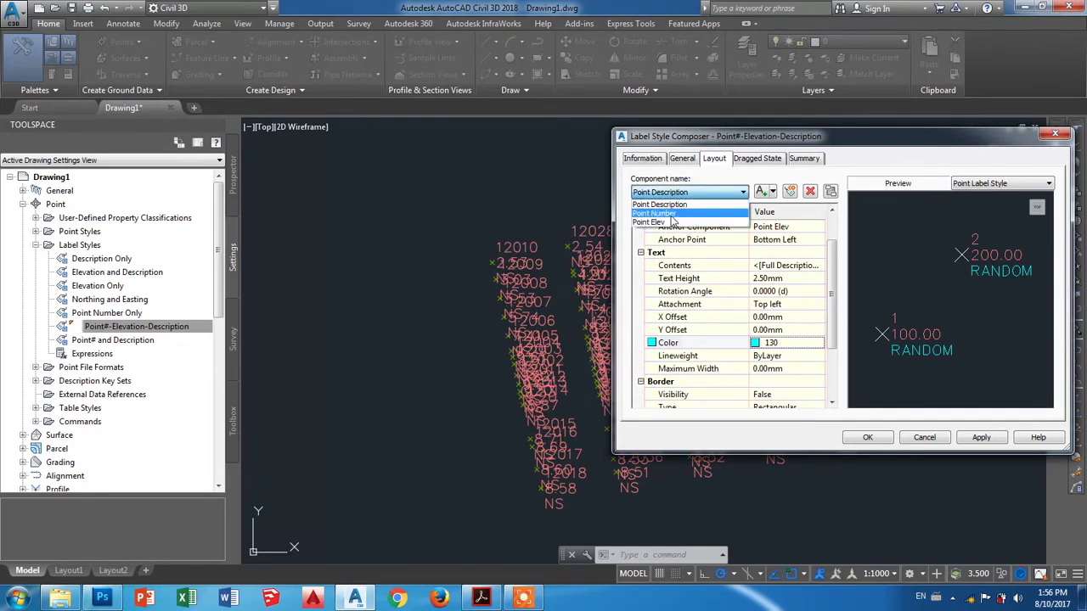
click(673, 207)
click(769, 381)
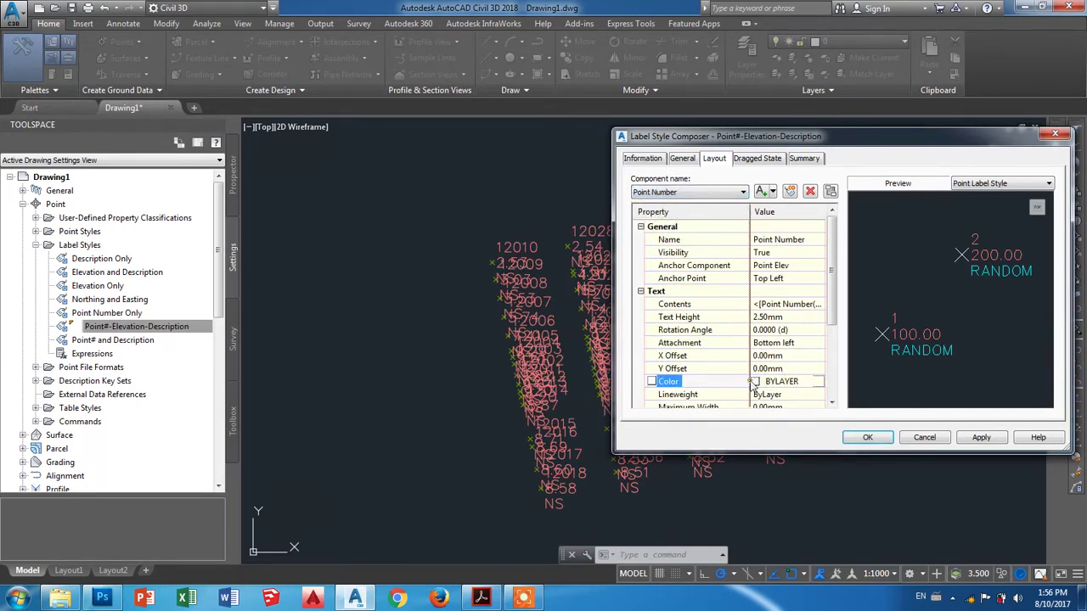
click(802, 381)
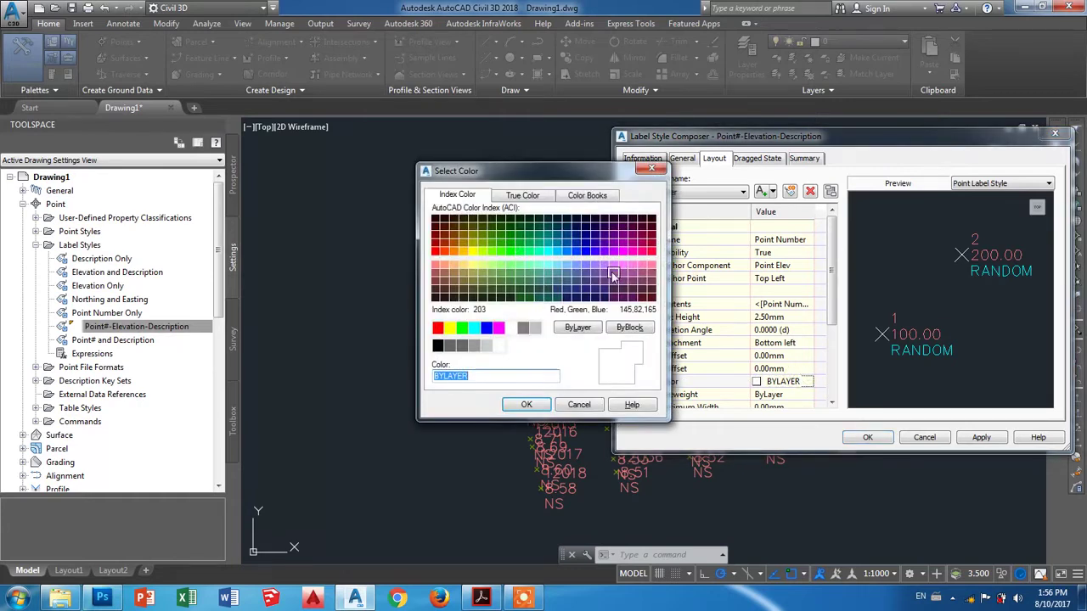
click(622, 250)
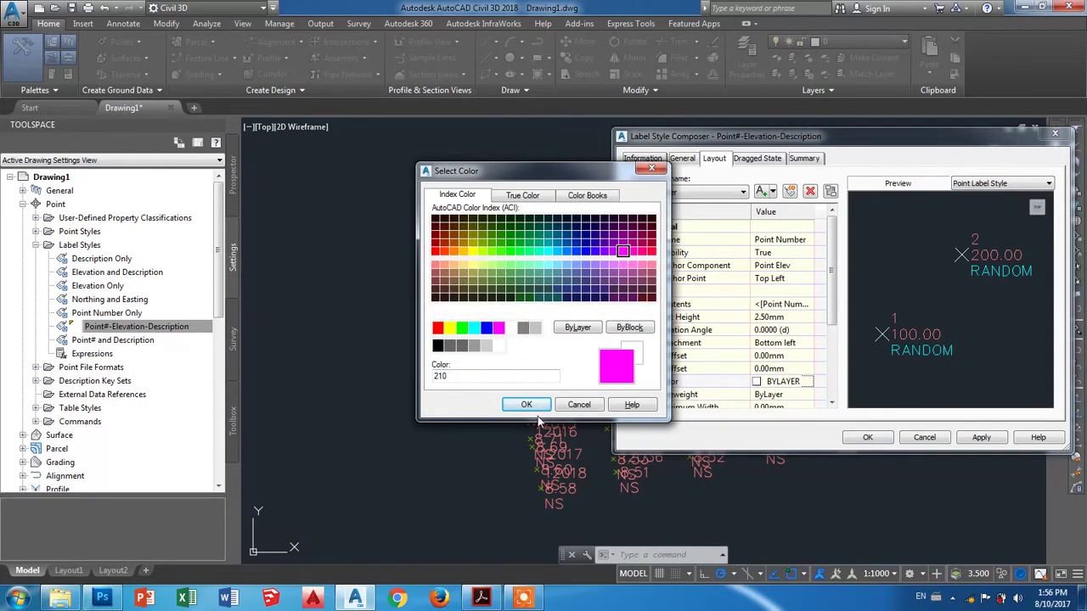
click(527, 405)
click(681, 194)
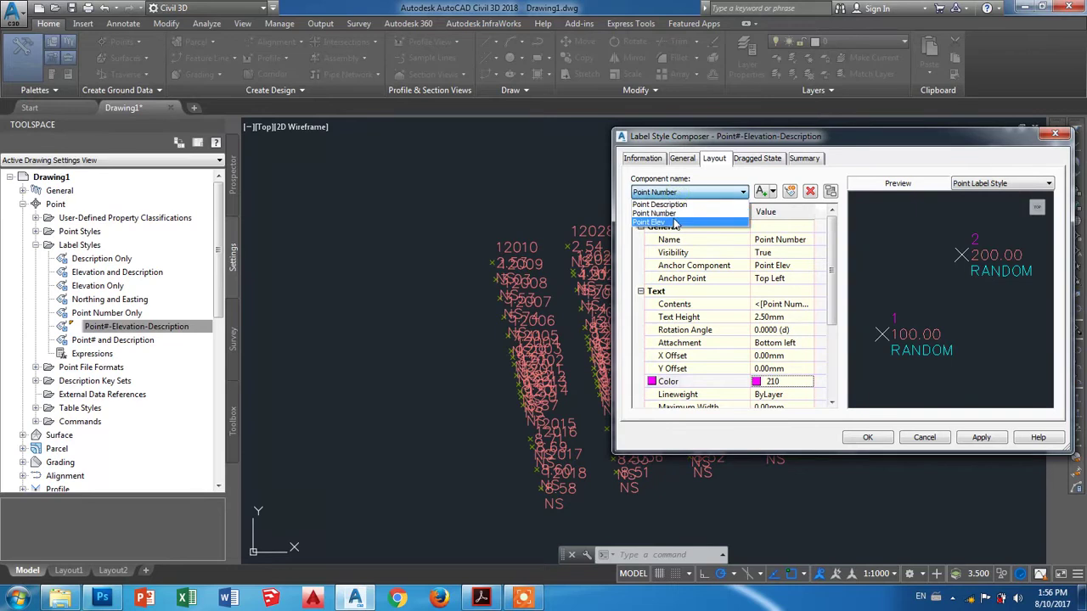
click(675, 222)
click(810, 381)
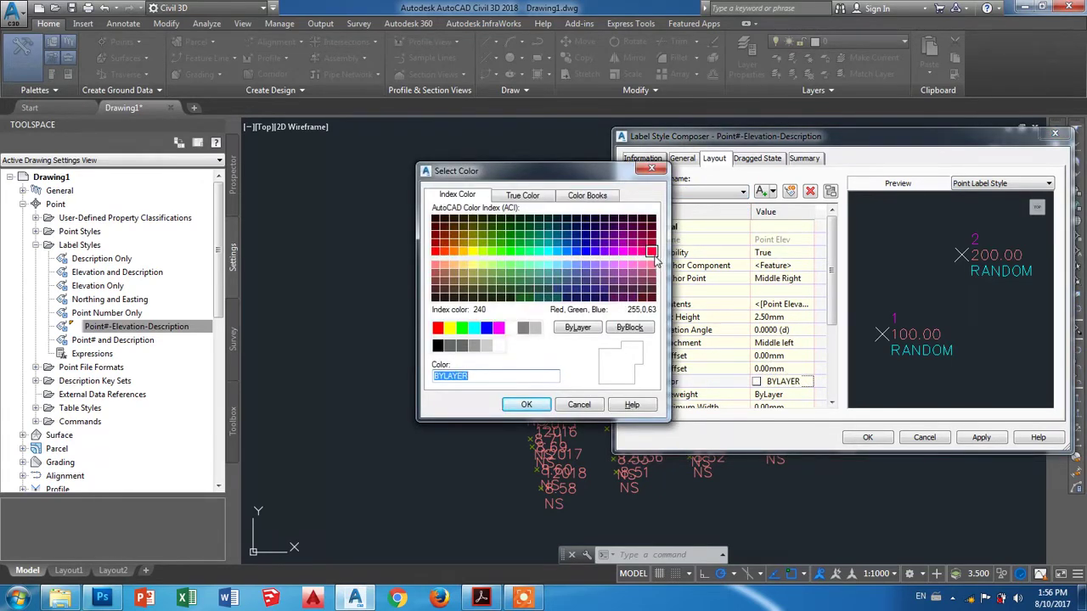
click(652, 253)
click(526, 405)
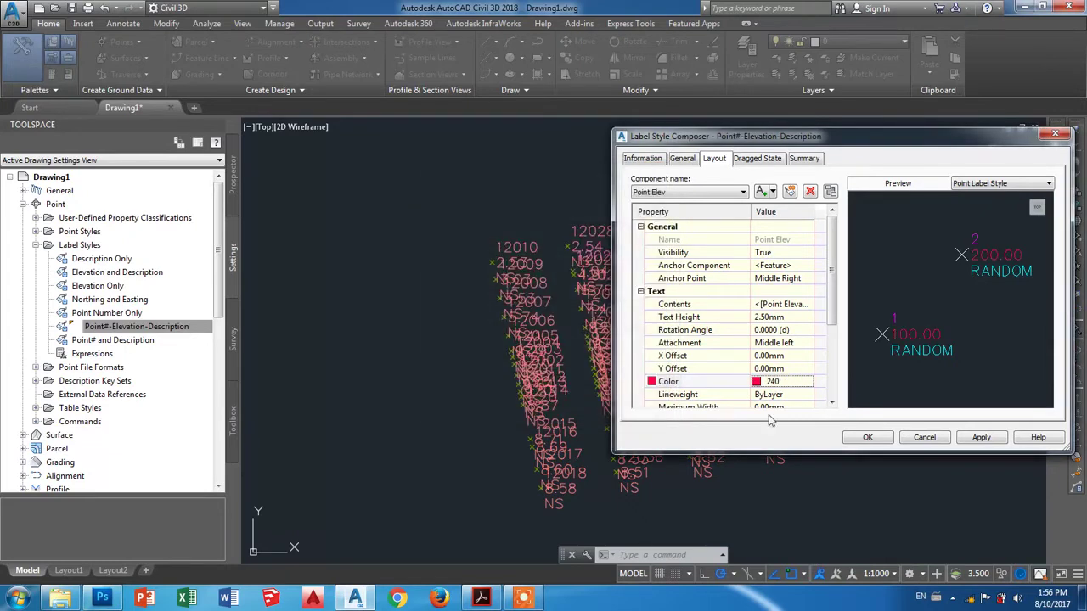
drag(692, 137, 596, 131)
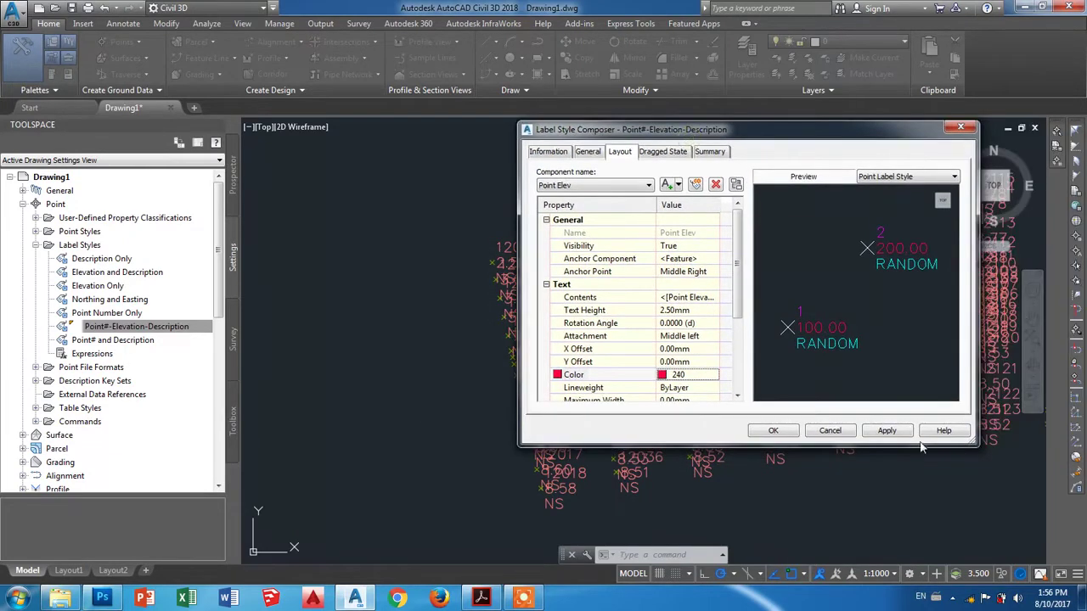
Apply the new label colours, then set the Point Description text height to 0.50 mm
click(896, 433)
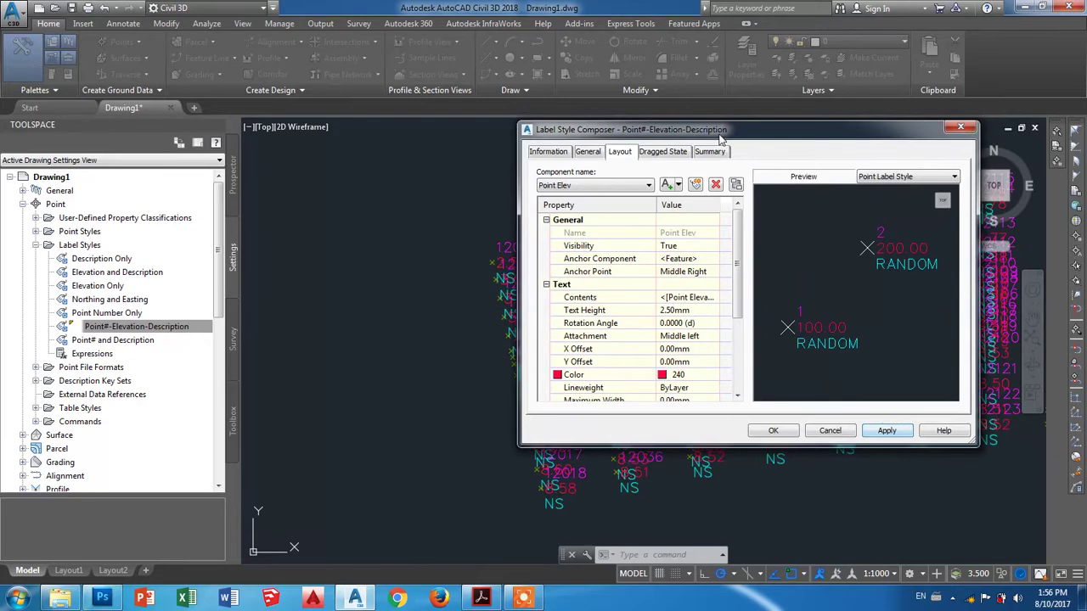
mouse_move(747, 134)
mouse_down()
mouse_move(834, 445)
mouse_move(828, 188)
mouse_move(872, 283)
mouse_move(676, 153)
mouse_move(880, 275)
mouse_up()
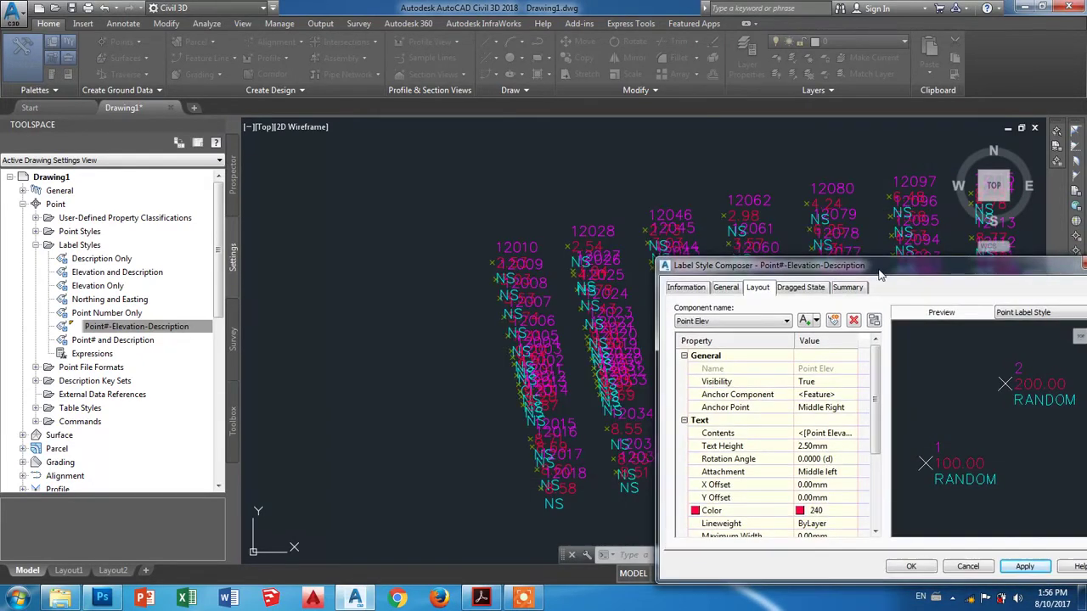
drag(880, 275, 749, 133)
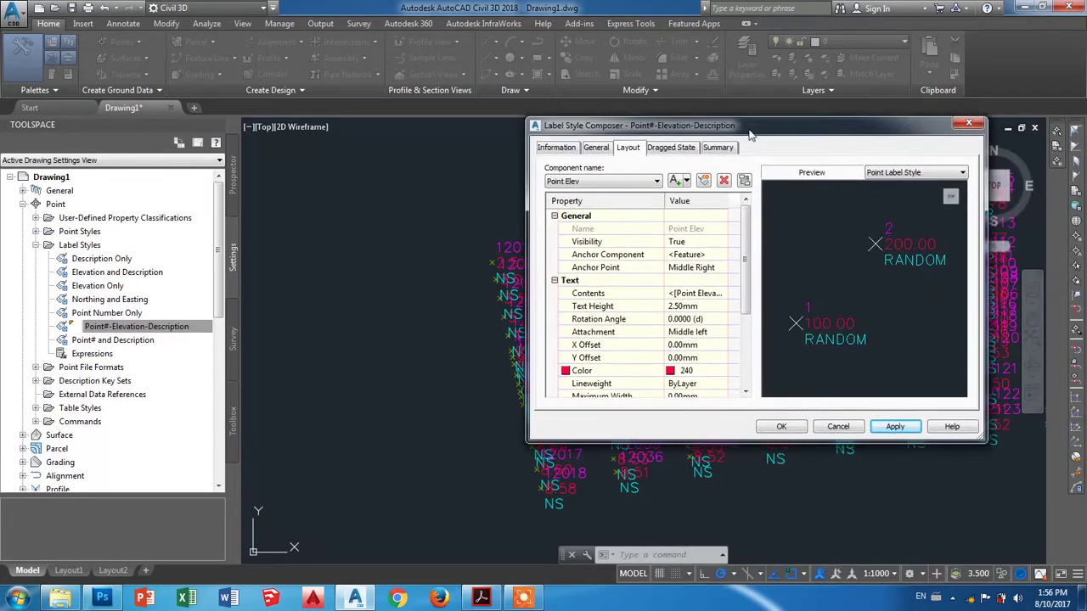
click(594, 183)
click(599, 197)
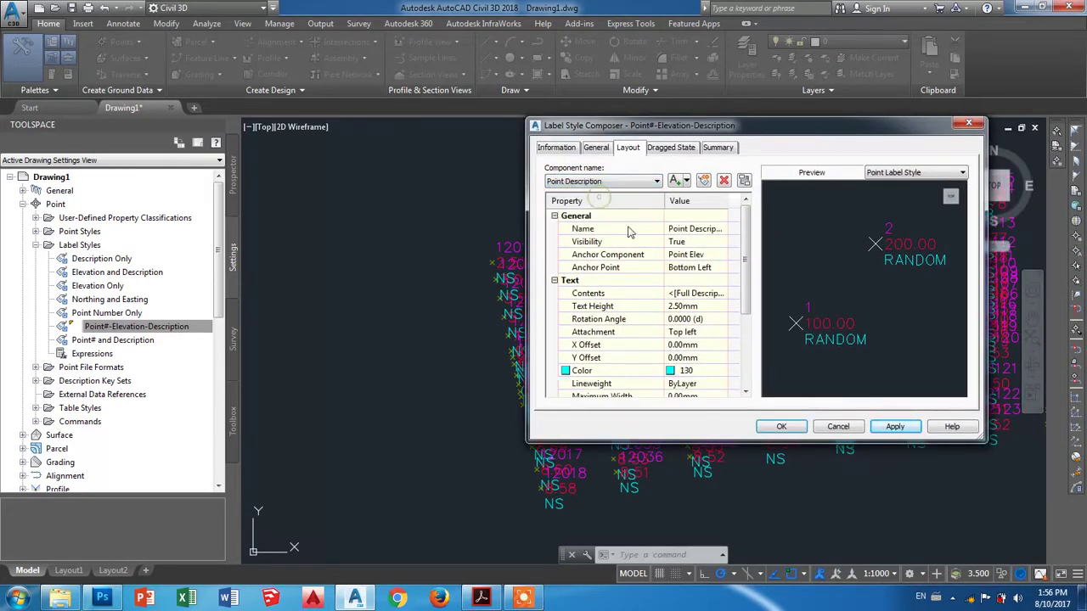
click(680, 308)
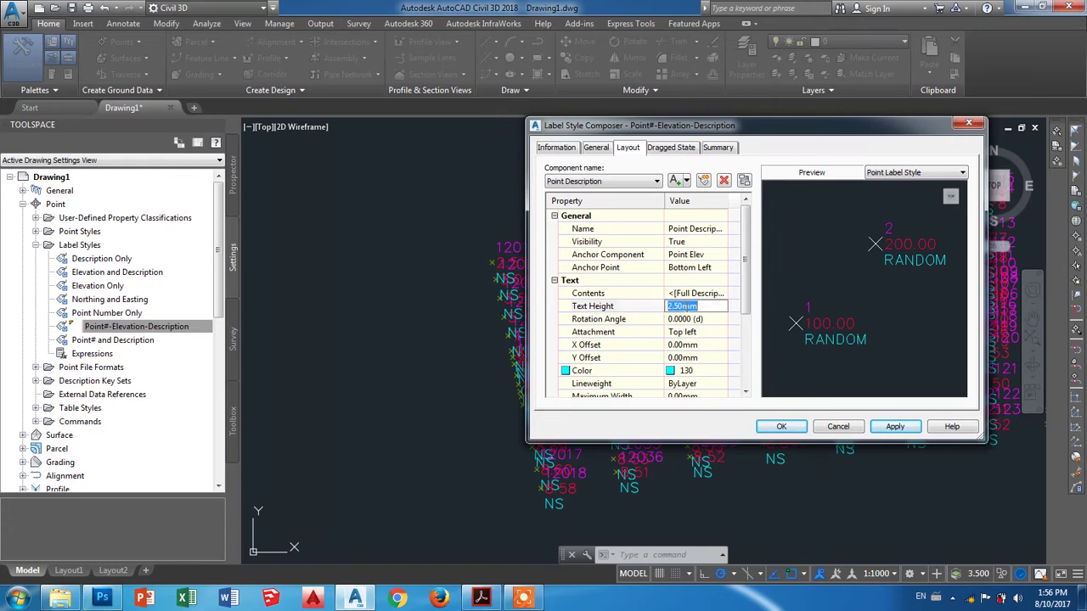
text(.5)
key(Return)
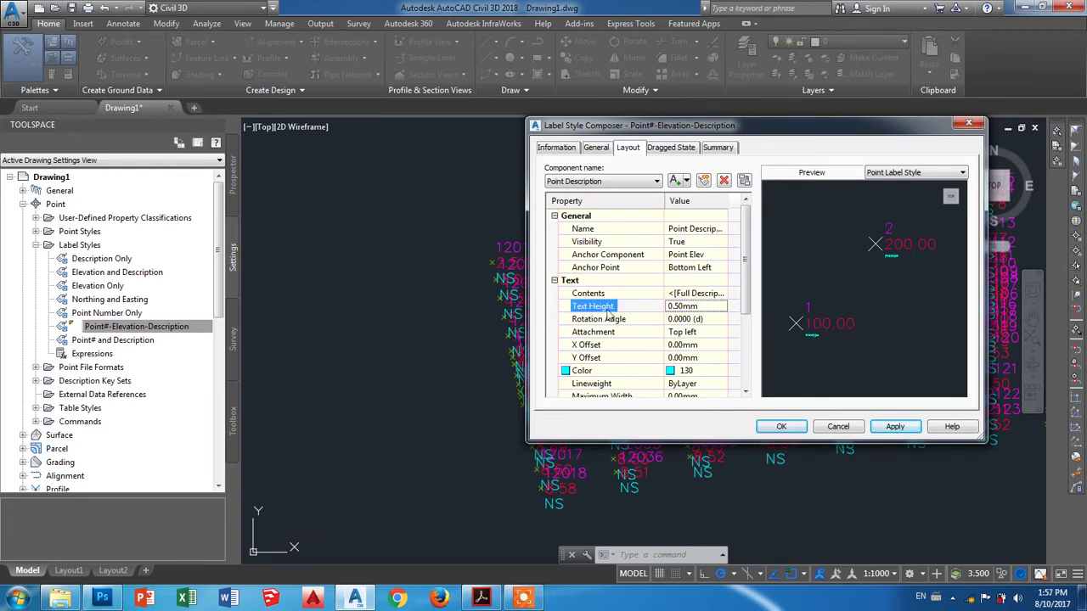
Set Point Number and Point Elev text heights to 0.50 mm and apply them to the drawing
click(599, 182)
click(595, 202)
click(684, 305)
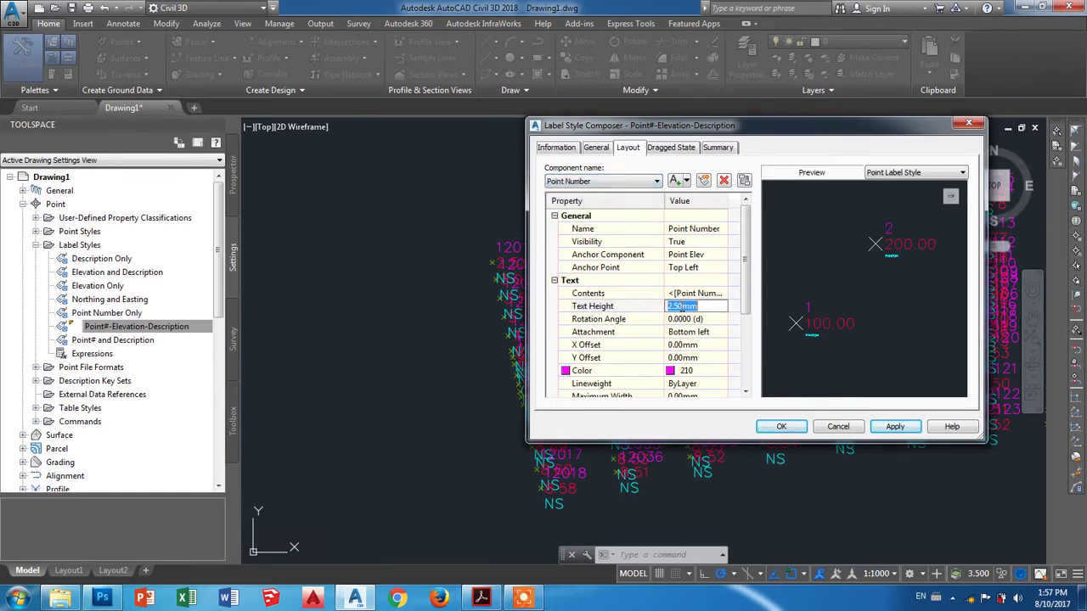
text(.)
key(Return)
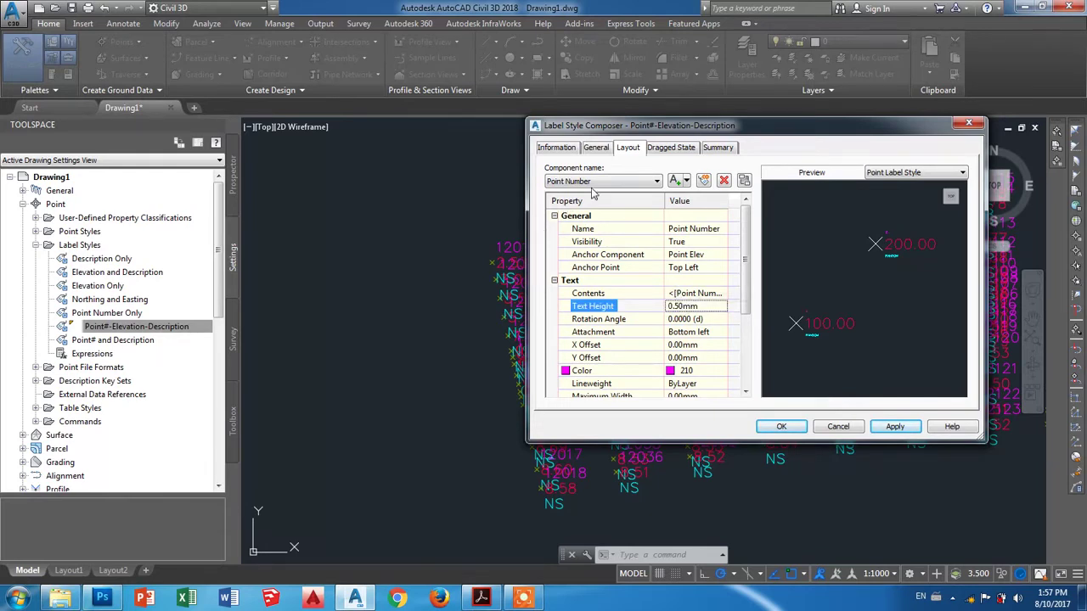
click(594, 183)
click(599, 210)
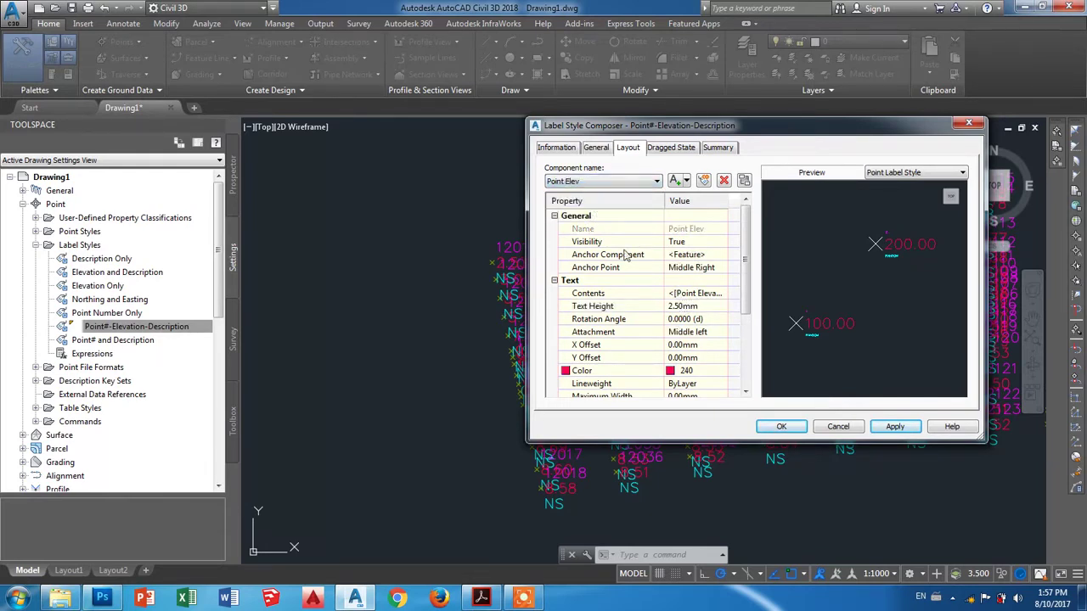
click(674, 307)
text(.5)
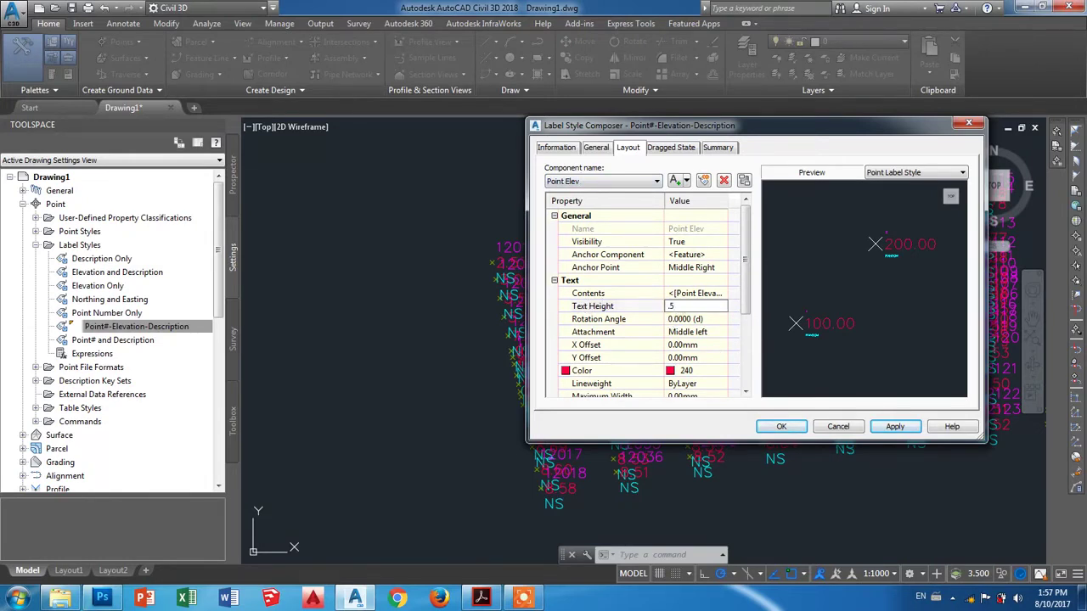
key(Return)
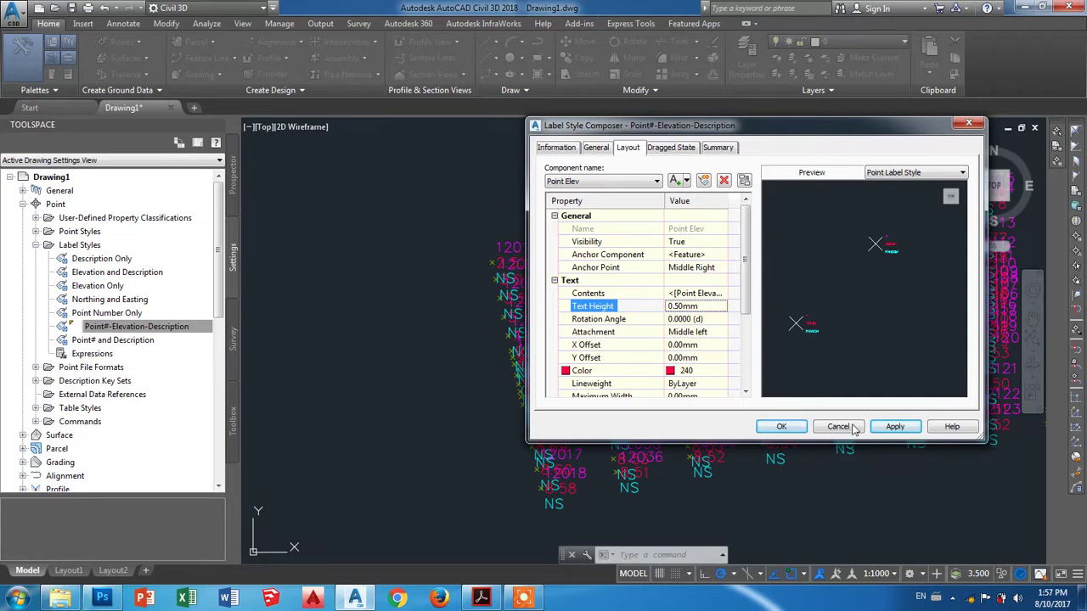
click(894, 427)
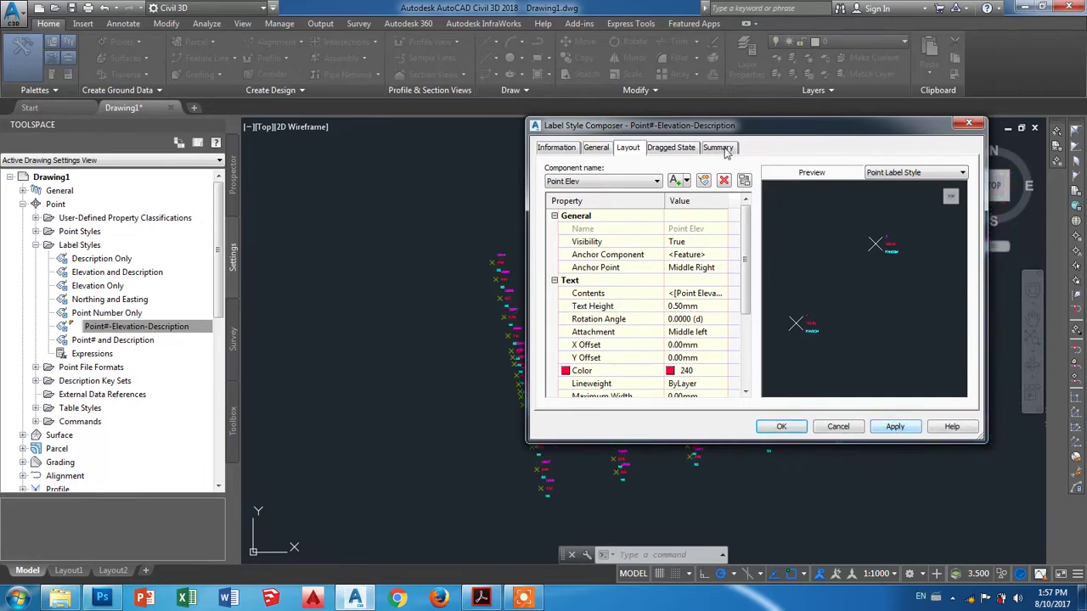
mouse_move(723, 128)
mouse_down()
mouse_move(850, 193)
mouse_move(723, 169)
mouse_up()
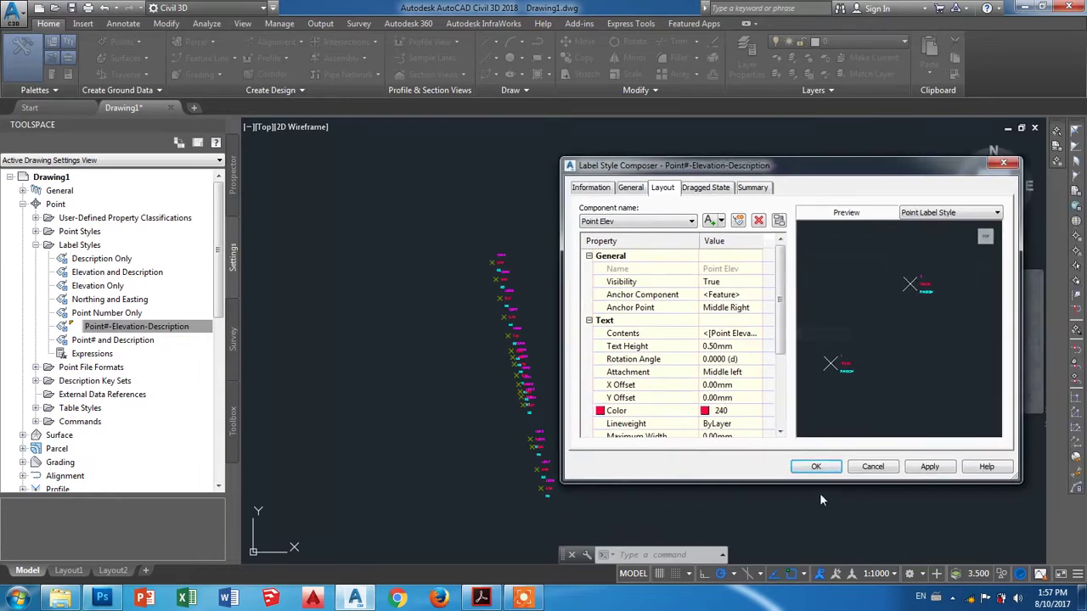
Close the Label Style Composer and zoom in to inspect a selected COGO point's labels
click(816, 468)
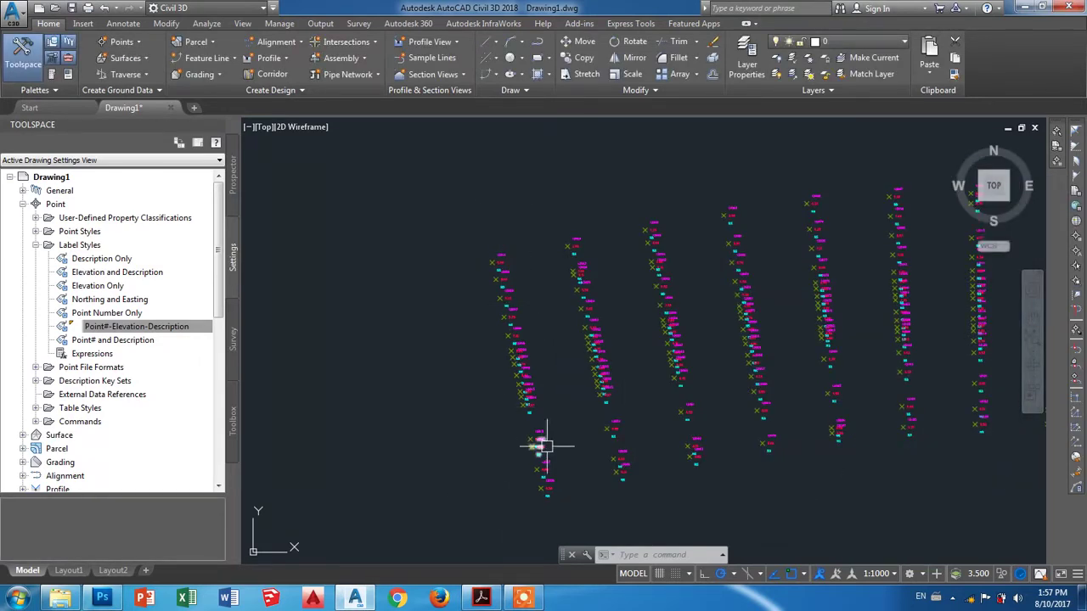
scroll(546, 497, up, 3)
scroll(546, 510, up, 4)
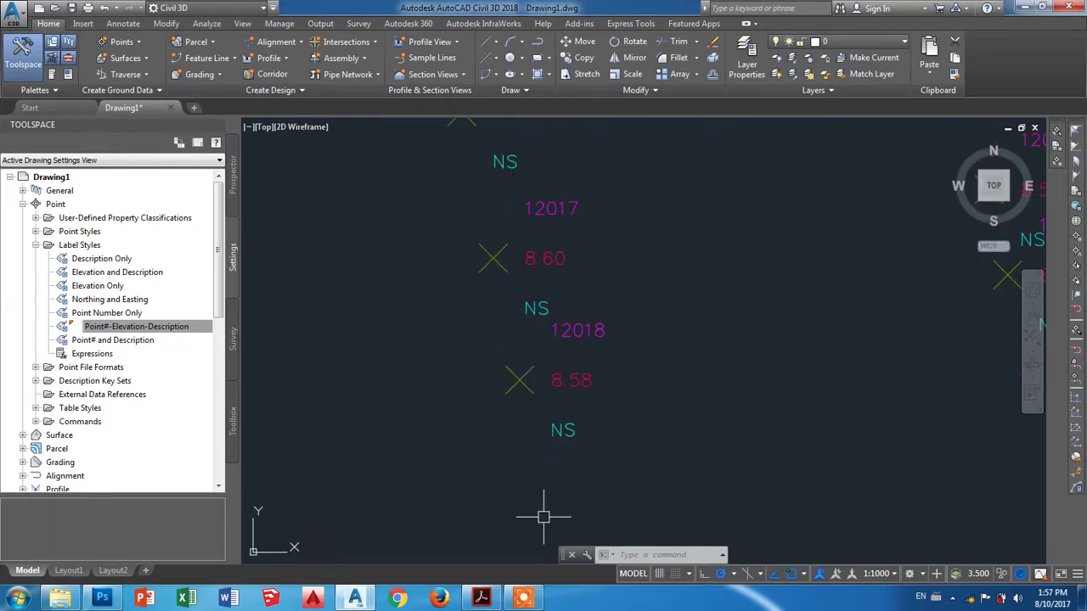
click(571, 377)
scroll(582, 388, down, 5)
scroll(504, 202, up, 2)
scroll(551, 309, down, 2)
scroll(560, 455, up, 3)
scroll(560, 454, up, 3)
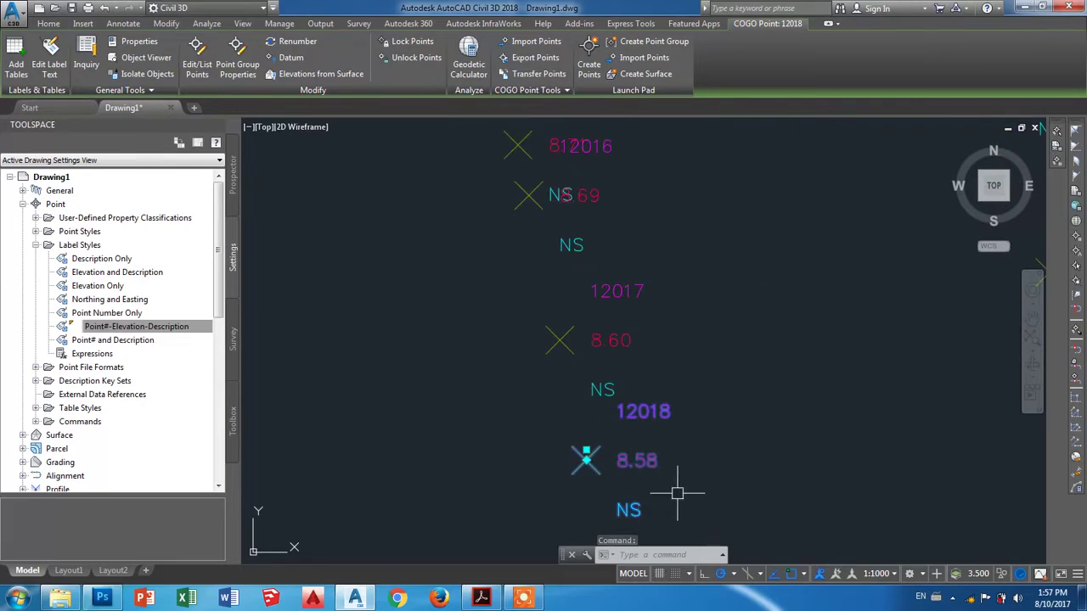
key(Escape)
Inspect COGO point 12012's labels, then bring up the Point#-Elevation-Description style's context menu
scroll(679, 476, down, 3)
scroll(623, 182, up, 2)
scroll(553, 320, up, 2)
click(552, 319)
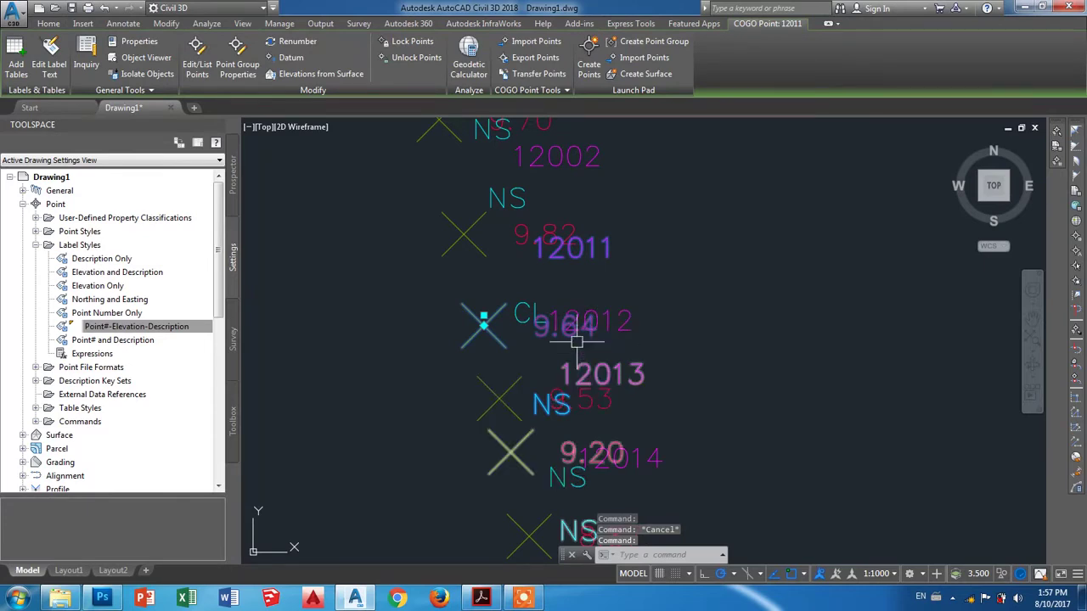
scroll(535, 297, down, 5)
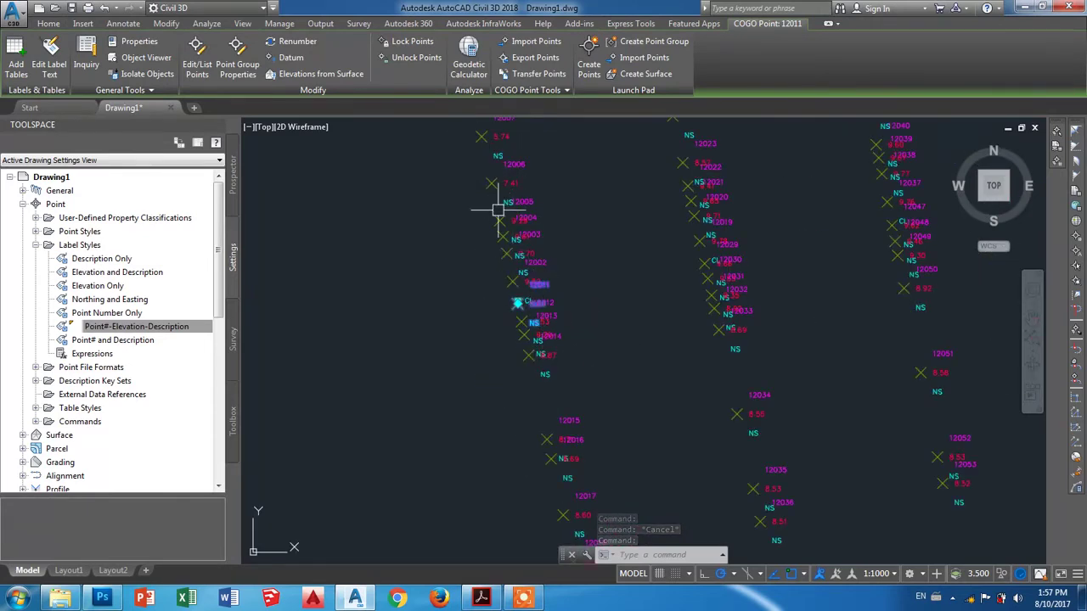
scroll(539, 326, up, 3)
scroll(539, 326, up, 2)
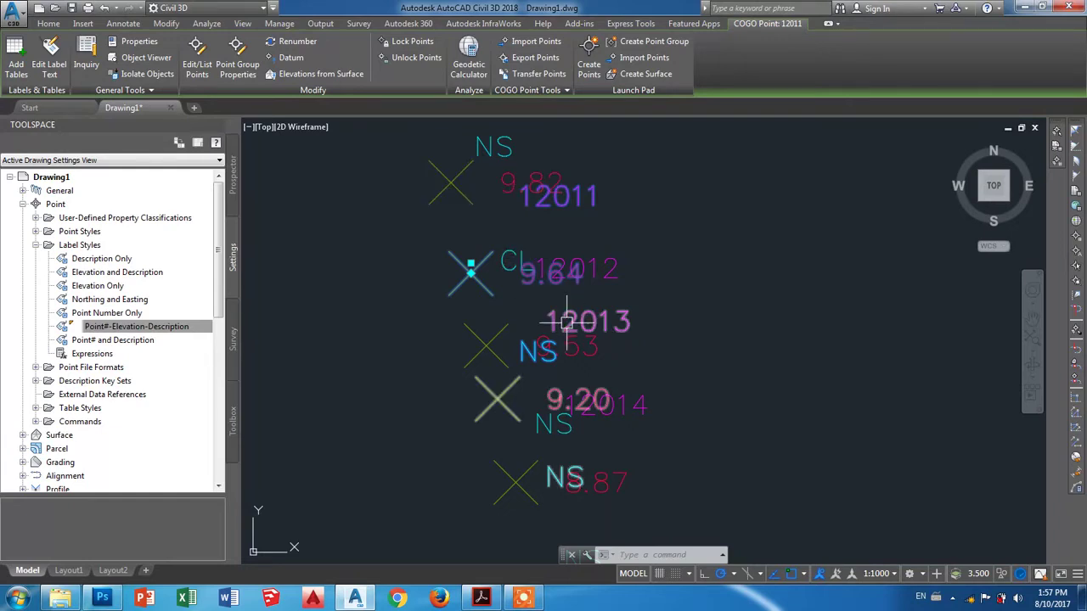
key(Escape)
click(148, 327)
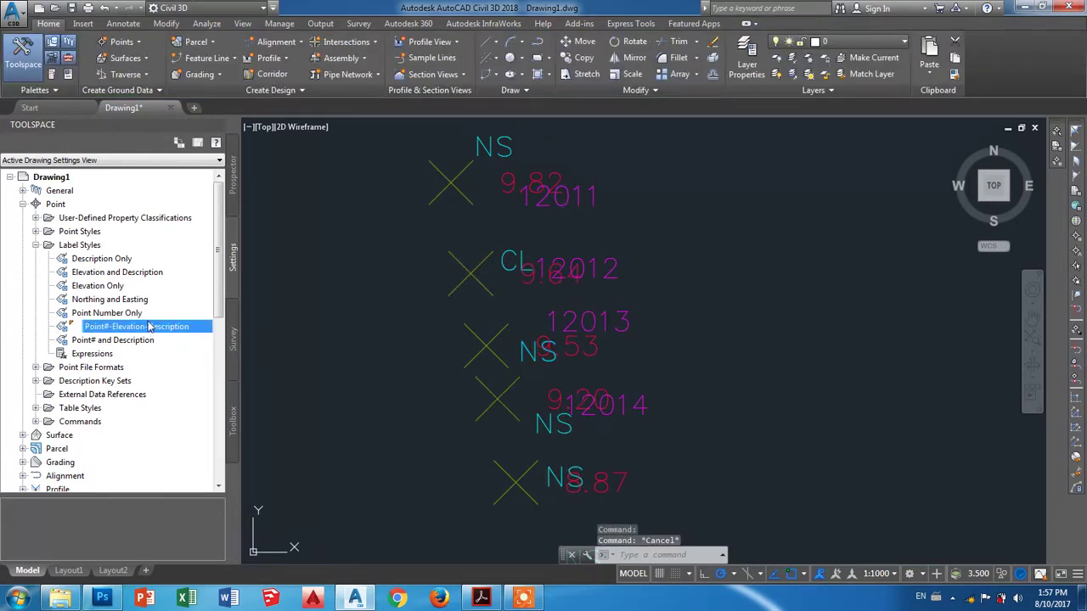
right_click(149, 327)
Reopen the Point#-Elevation-Description style and first give Point Description a -2 Y offset
click(184, 330)
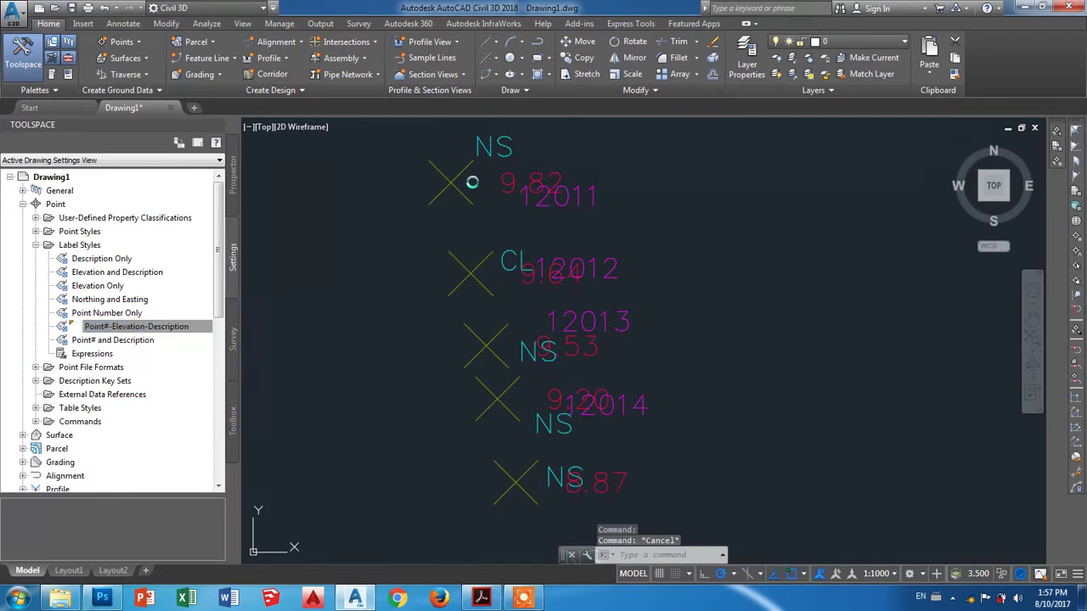
drag(689, 168, 625, 169)
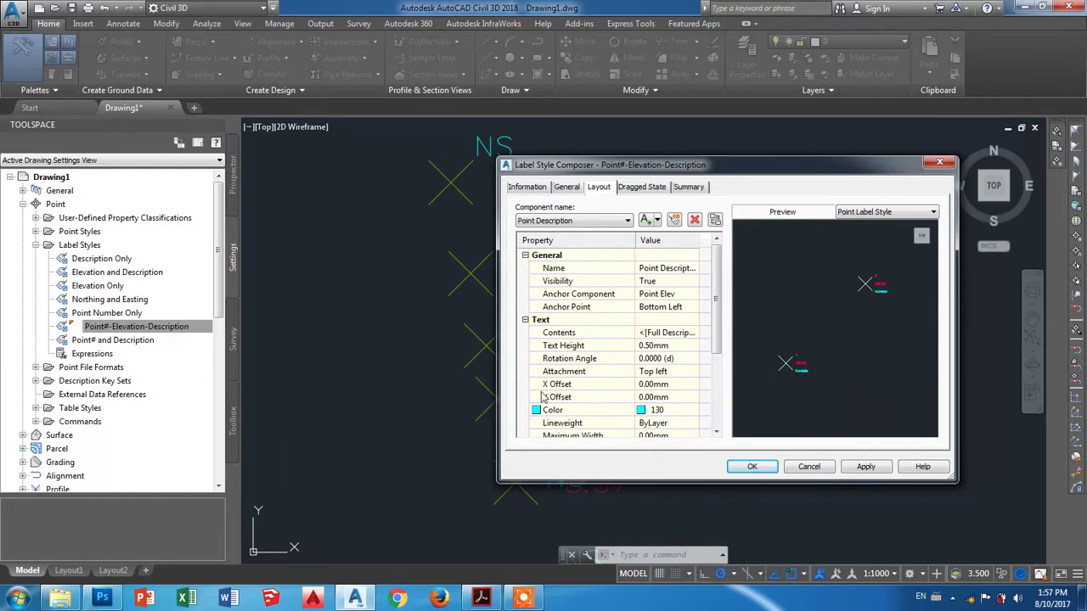
mouse_move(625, 168)
mouse_down()
mouse_move(547, 242)
mouse_move(665, 244)
mouse_up()
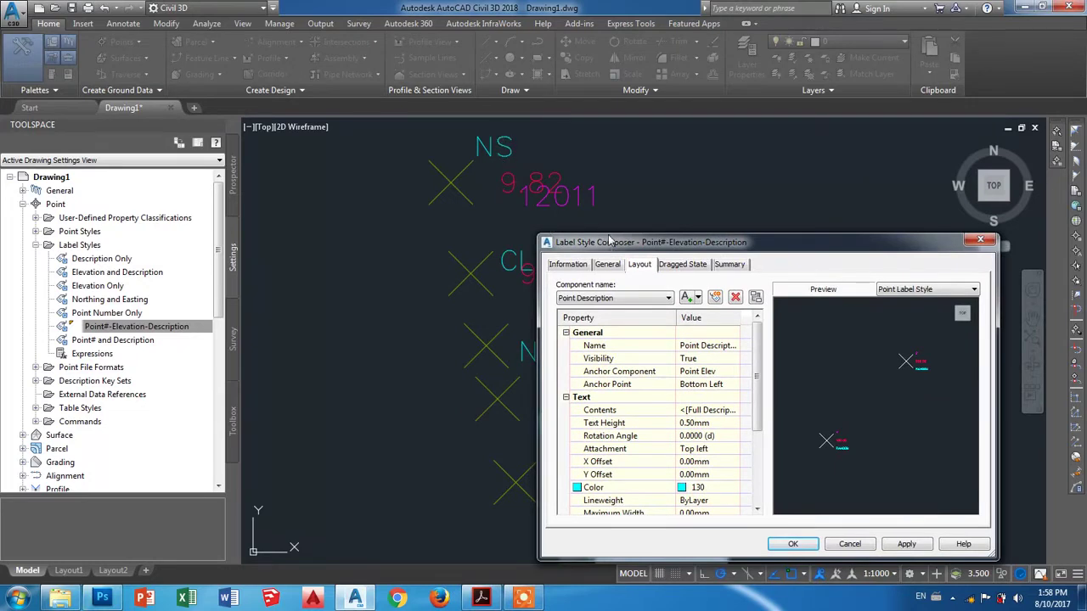
drag(609, 241, 618, 175)
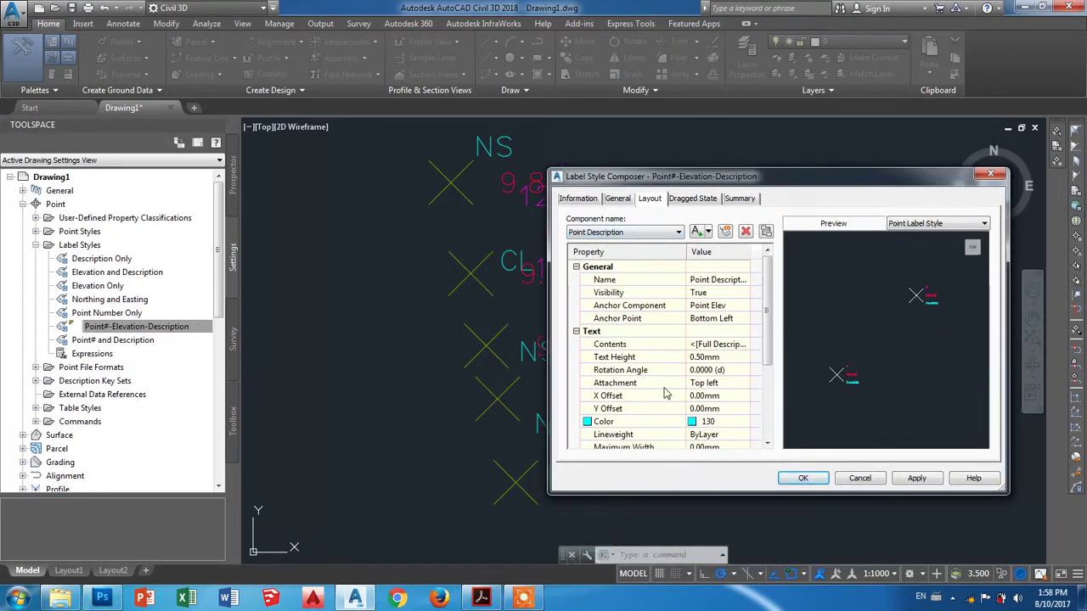
click(696, 408)
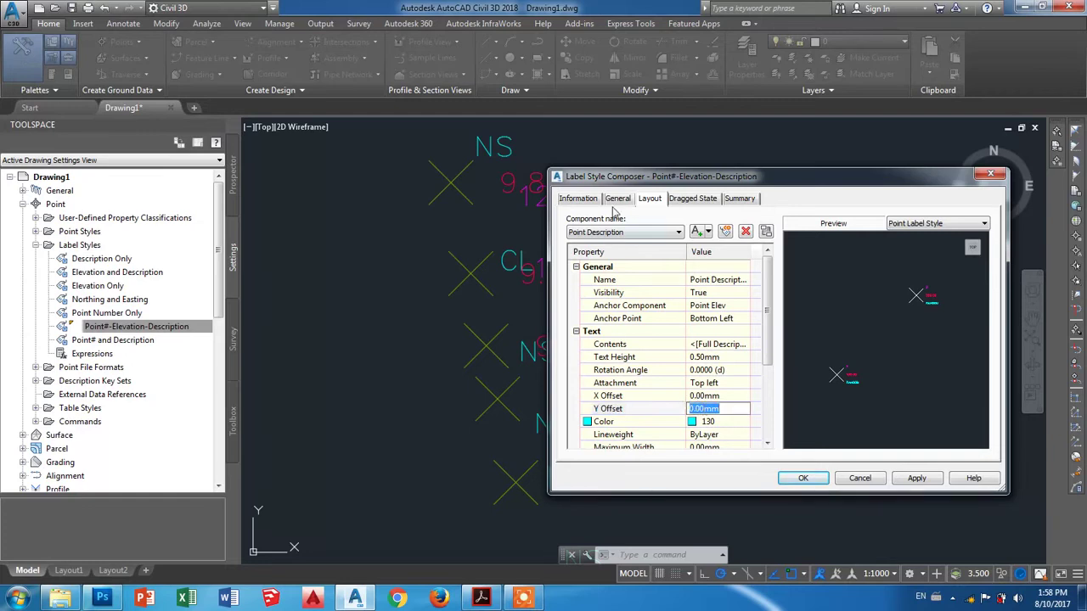
drag(604, 183, 653, 183)
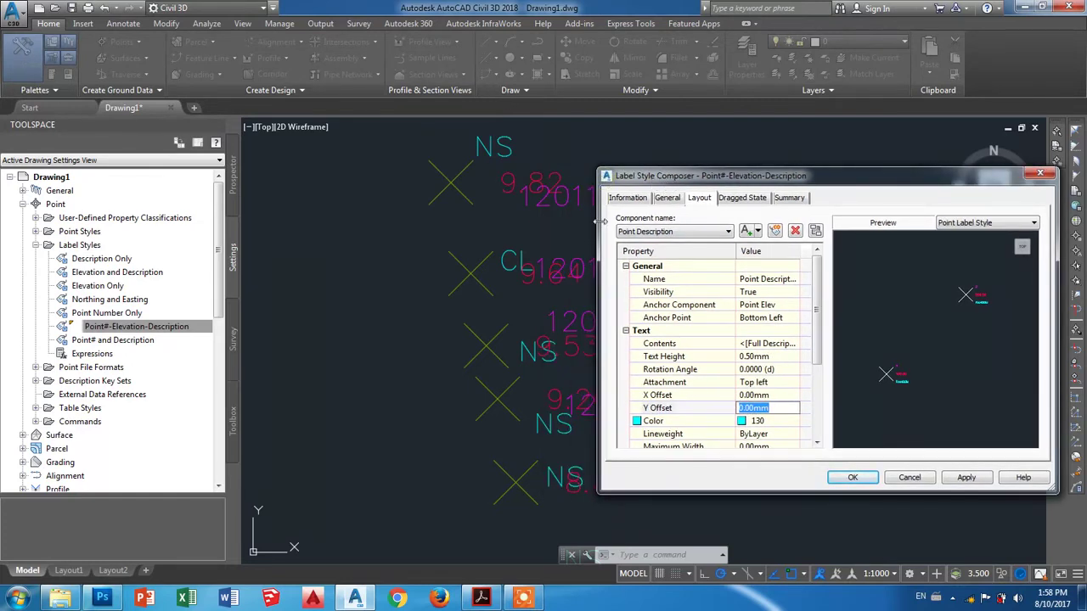
text(-2)
key(Return)
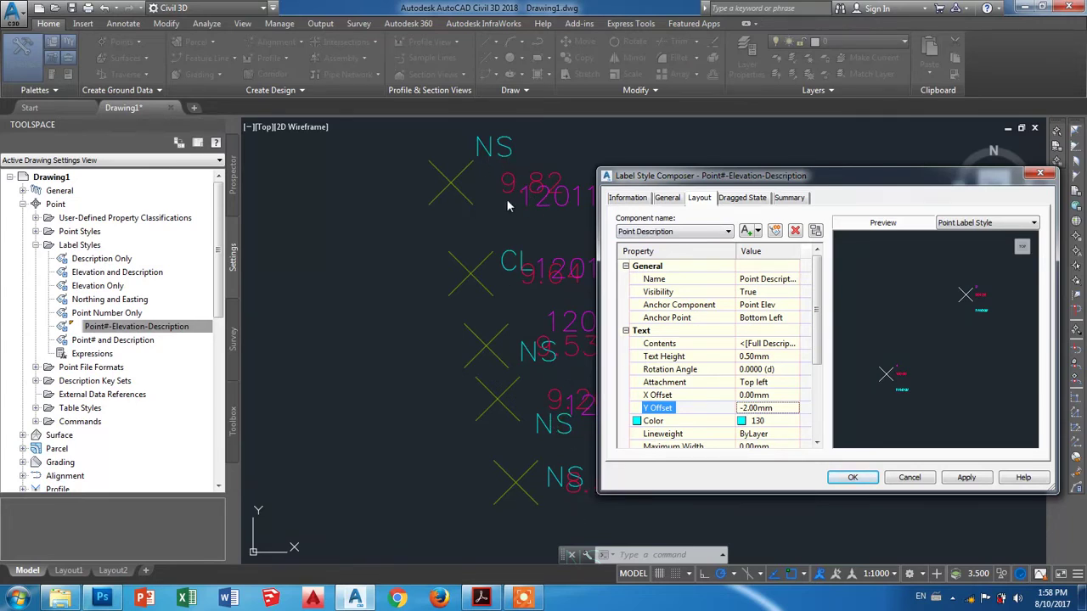
Correct the Point Description Y offset to 2 mm
mouse_move(645, 163)
mouse_down()
mouse_move(734, 232)
mouse_move(649, 174)
mouse_up()
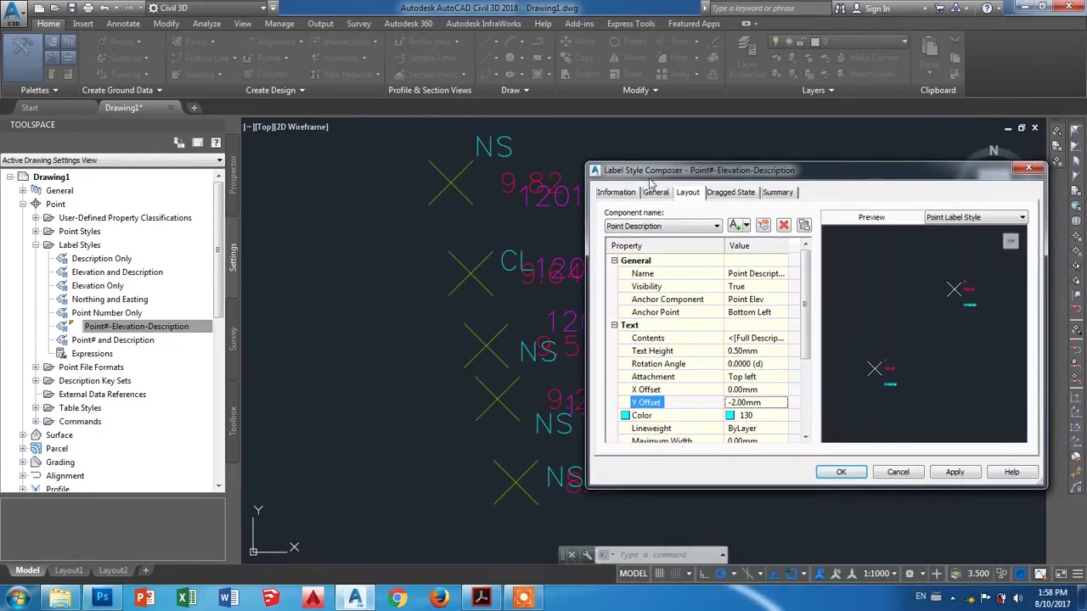
click(643, 227)
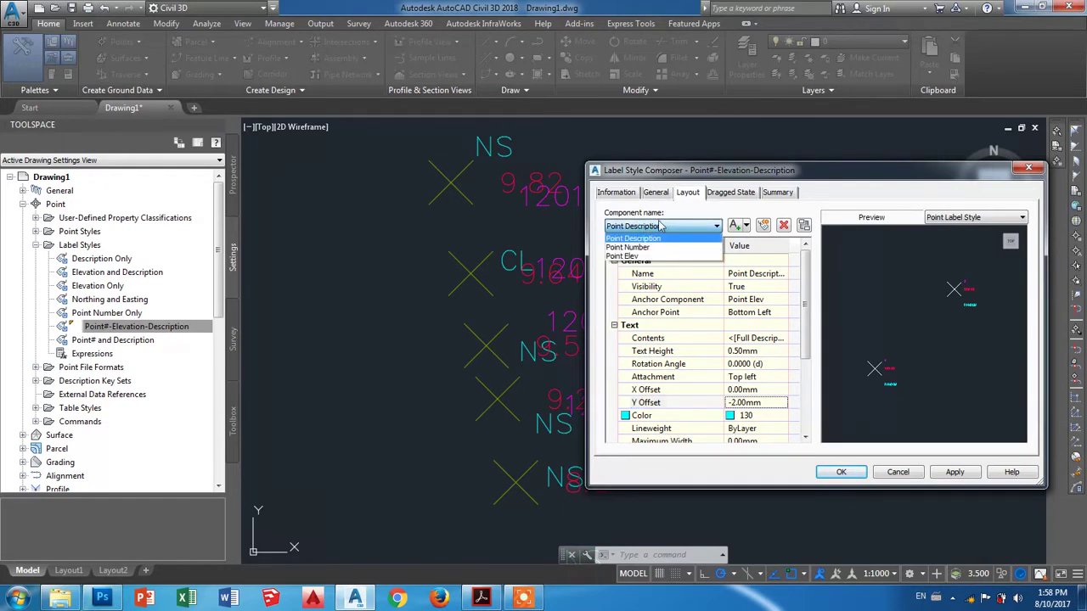
click(736, 403)
click(736, 402)
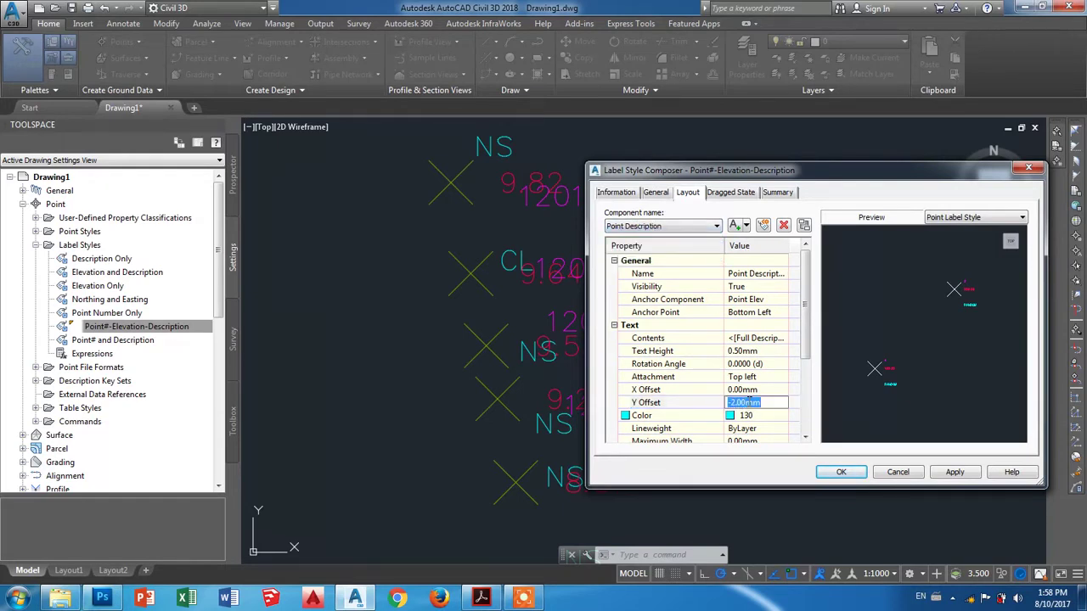
text(2)
key(Return)
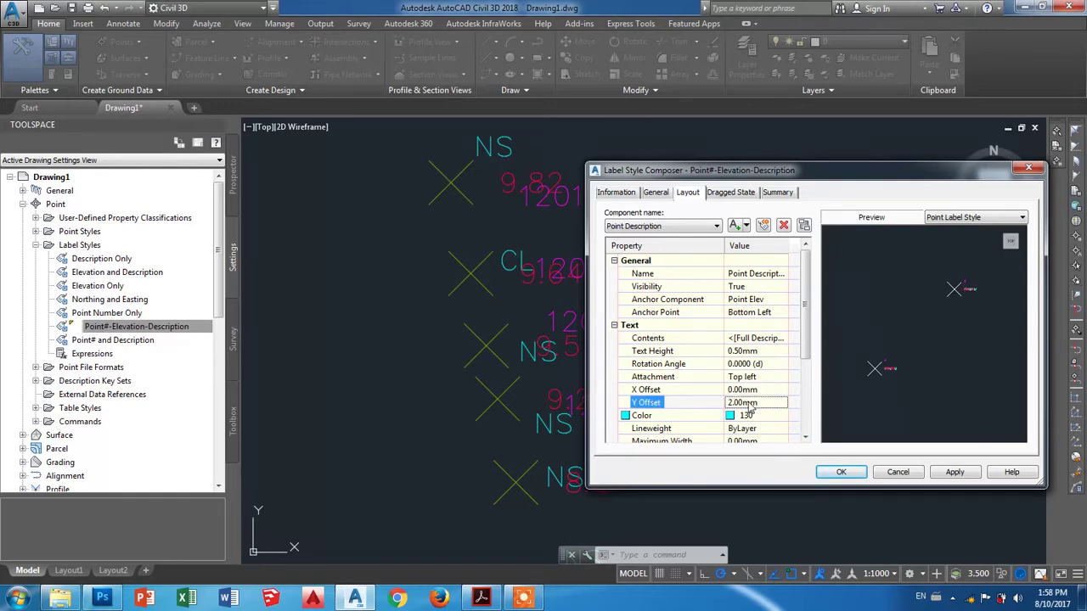
Set the Point Number Y offset to -2 mm and accept the style
click(666, 227)
click(667, 243)
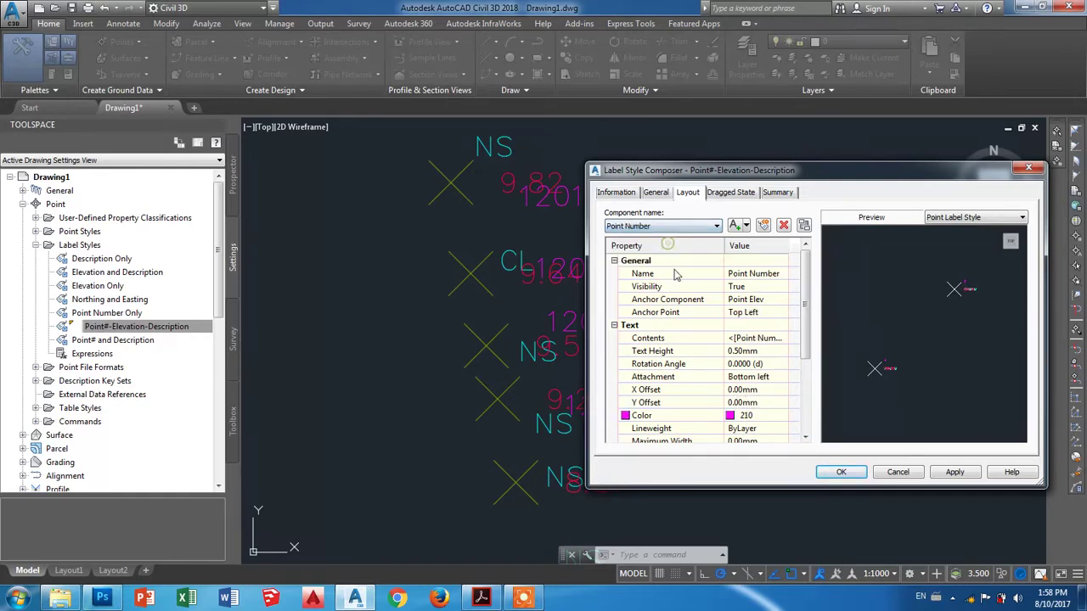
click(742, 403)
text(-2)
key(Return)
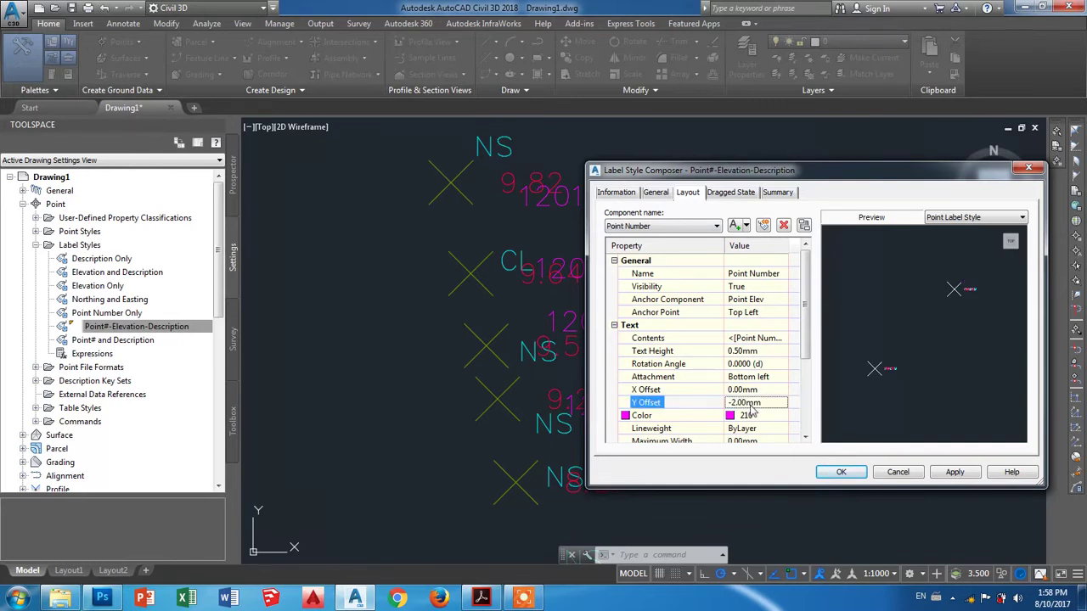
click(836, 471)
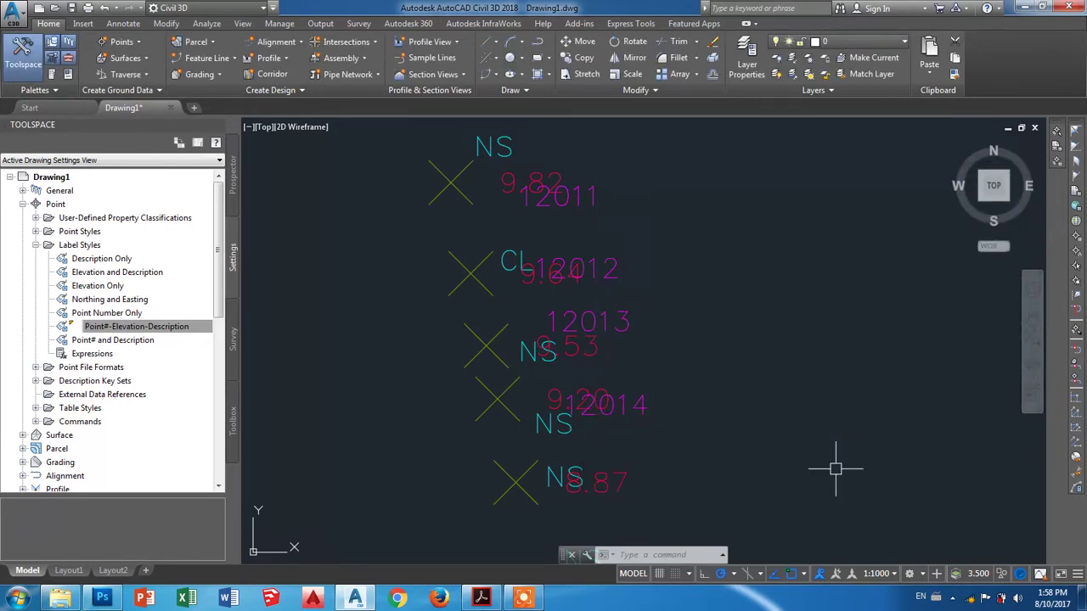
Reopen the Point#-Elevation-Description style and set the Point Description Y offset to 1 mm
scroll(578, 382, down, 2)
scroll(570, 369, down, 2)
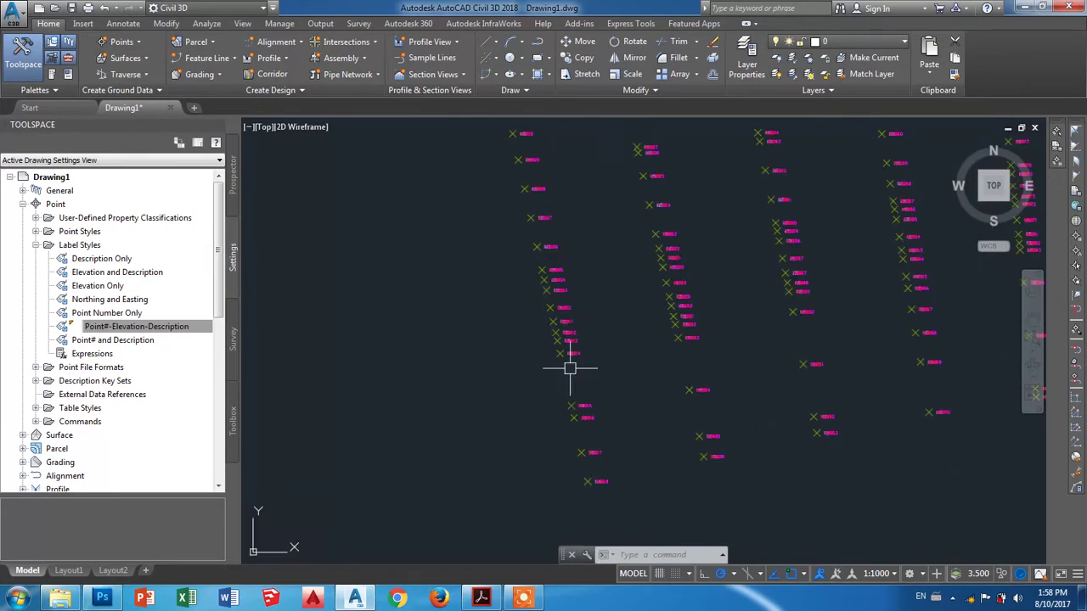
scroll(594, 444, up, 5)
scroll(602, 435, up, 4)
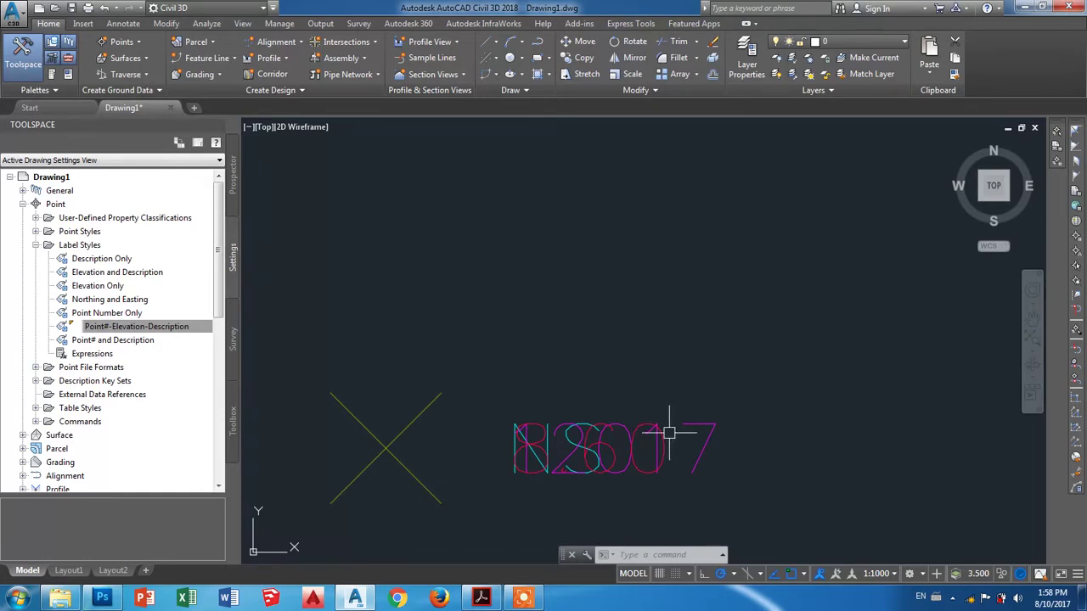
right_click(202, 328)
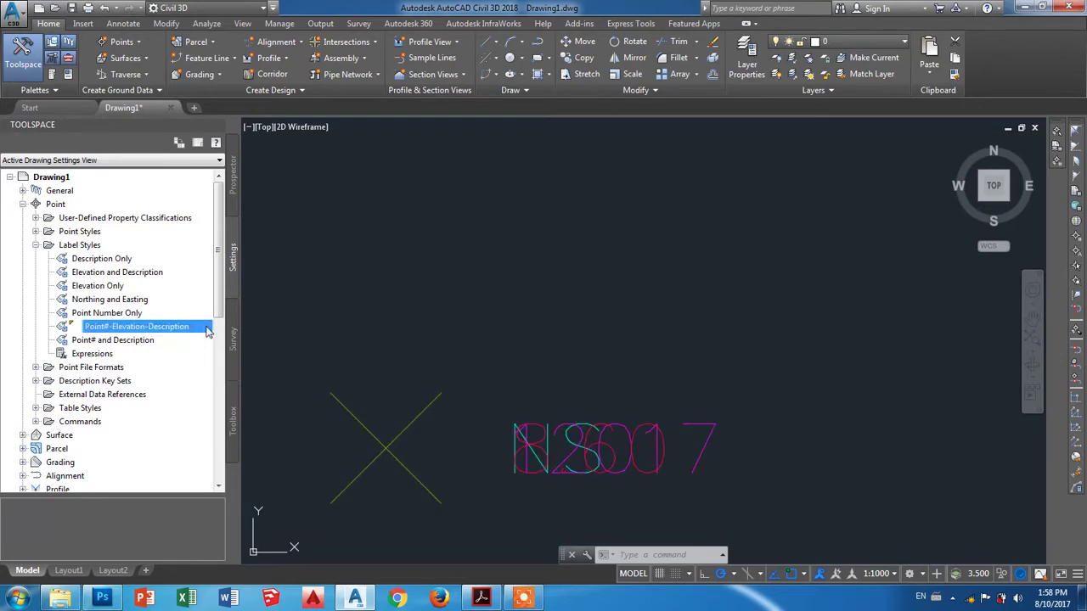
click(228, 336)
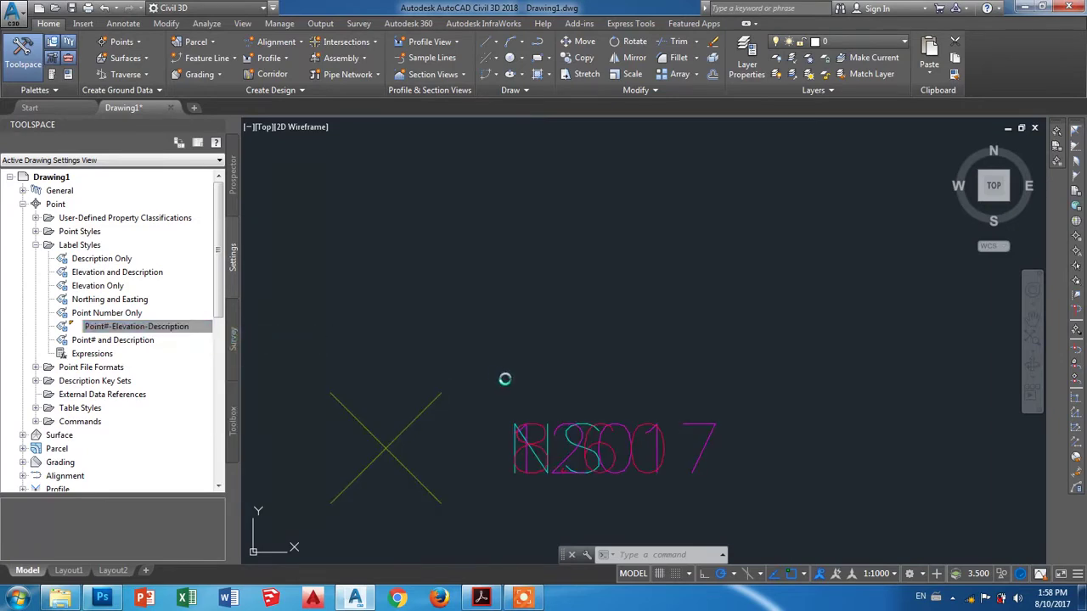
click(740, 402)
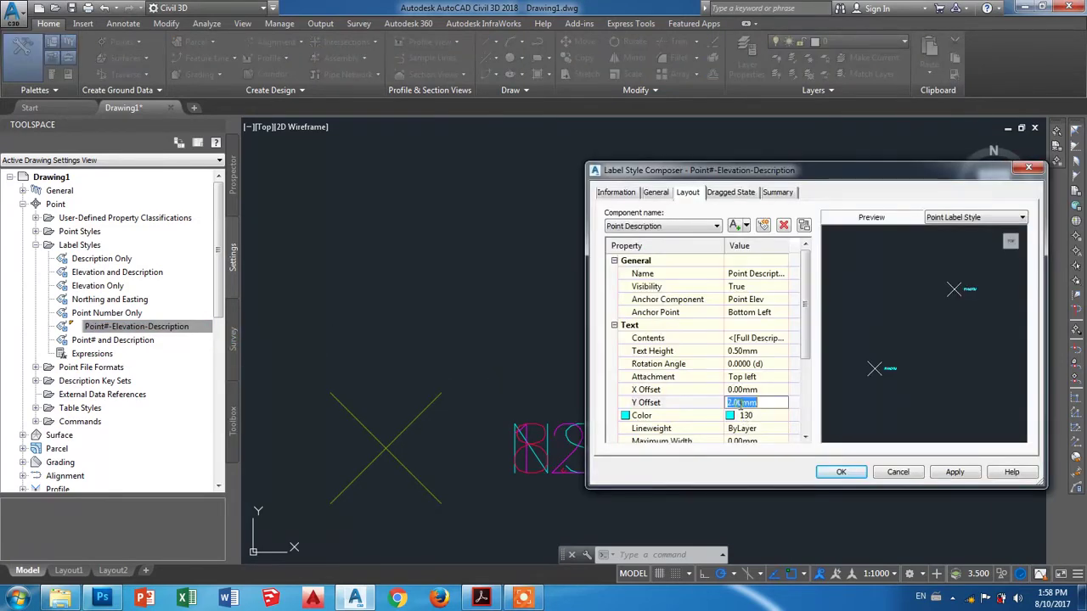
text(1)
Set the Point Number Y offset to -1 mm and accept the changes
click(672, 227)
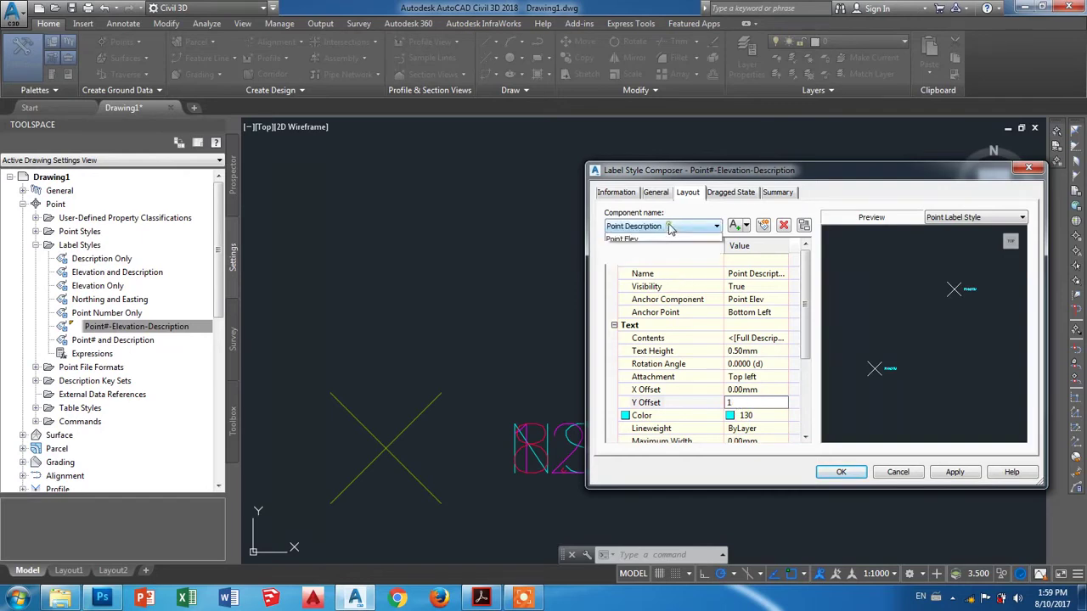
click(660, 247)
click(746, 403)
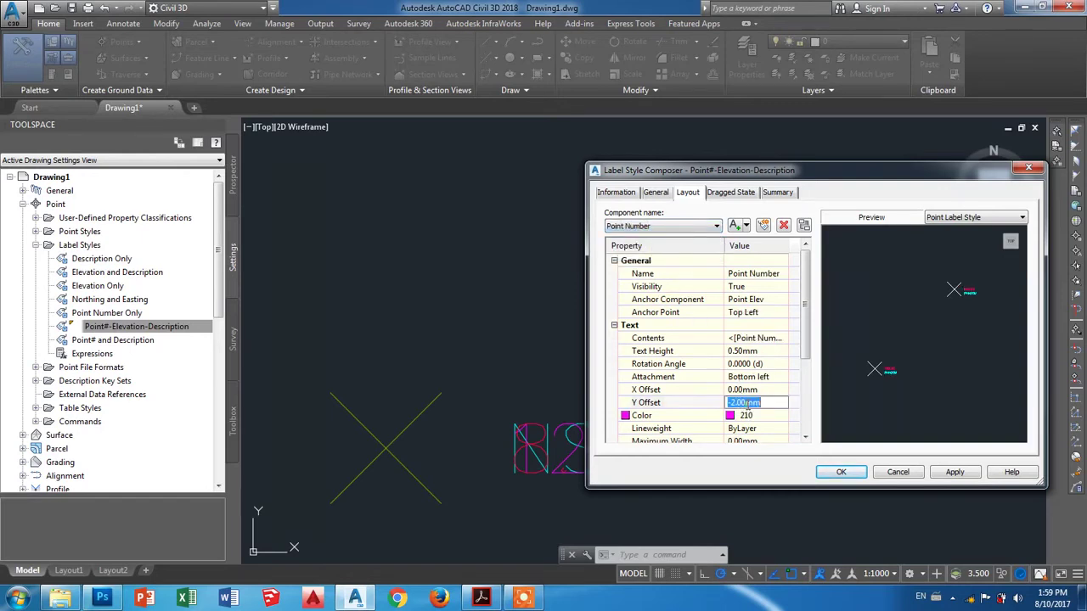
text(-)
click(824, 472)
scroll(728, 473, down, 1)
scroll(614, 332, down, 2)
scroll(606, 315, down, 2)
scroll(609, 273, down, 1)
scroll(560, 170, up, 3)
scroll(548, 193, up, 3)
click(548, 194)
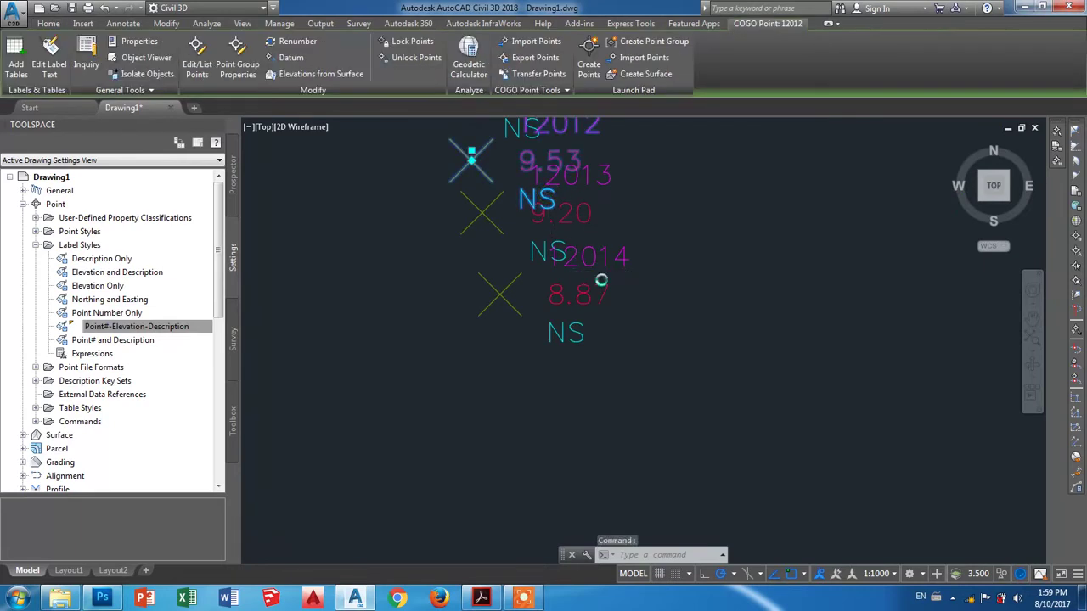
scroll(577, 276, down, 3)
scroll(722, 212, up, 2)
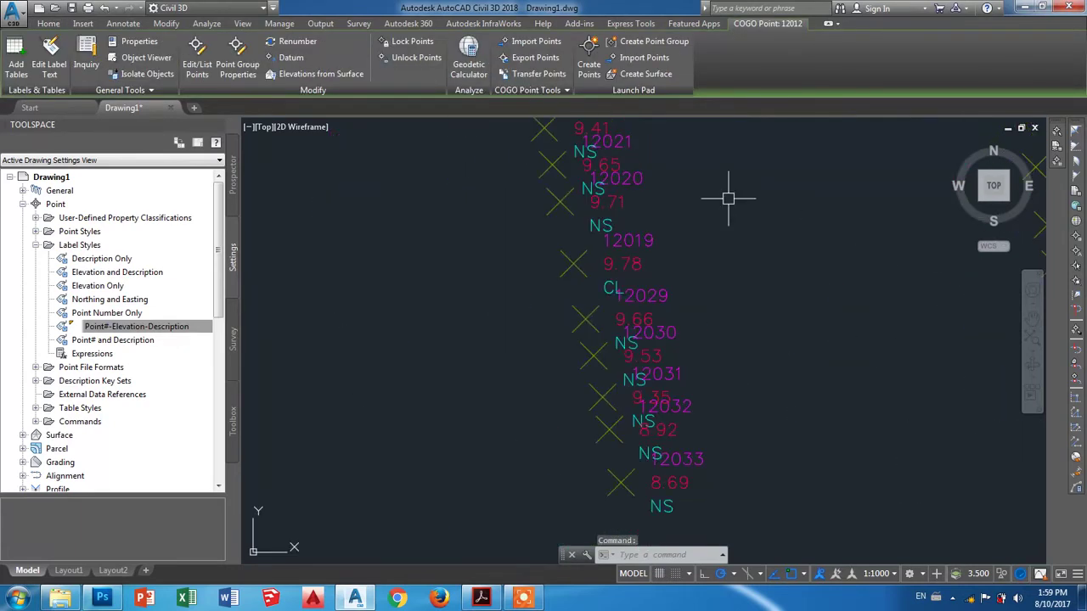
click(628, 241)
key(Escape)
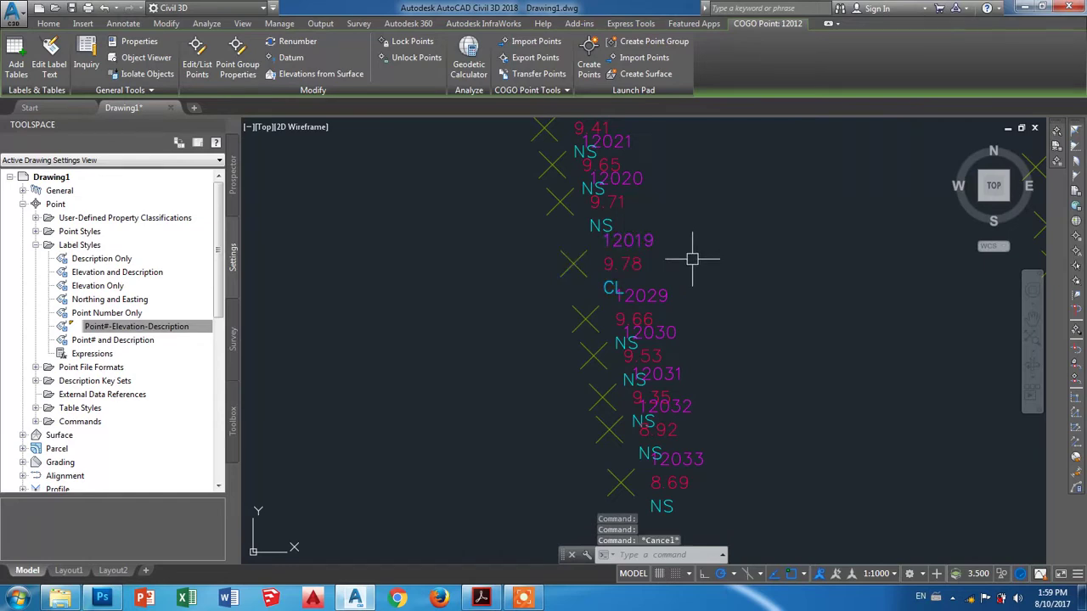
scroll(696, 254, down, 5)
scroll(620, 212, up, 2)
scroll(613, 234, up, 4)
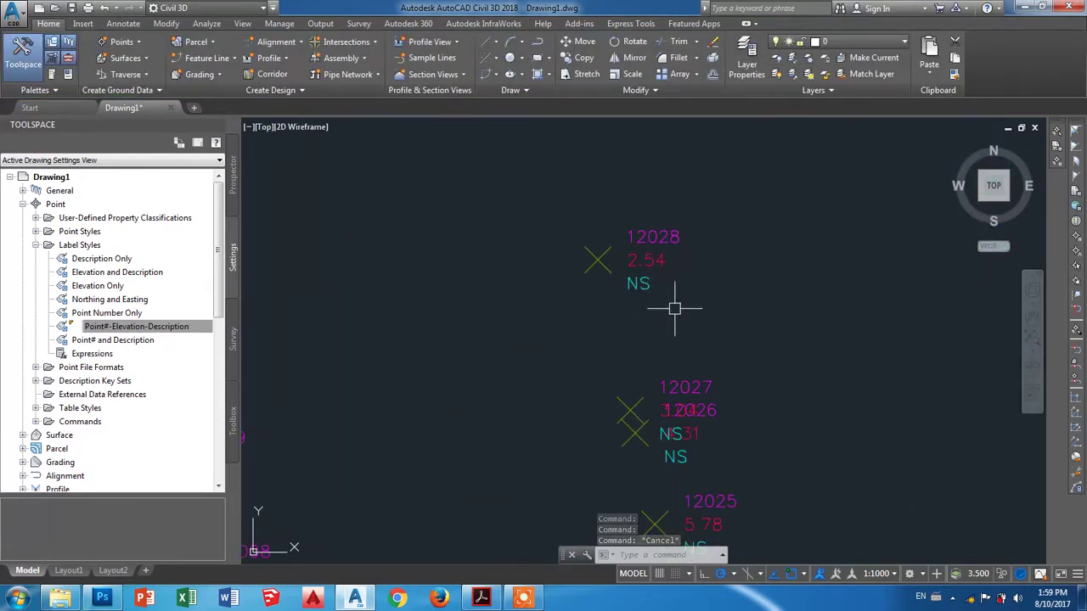
drag(553, 207, 716, 332)
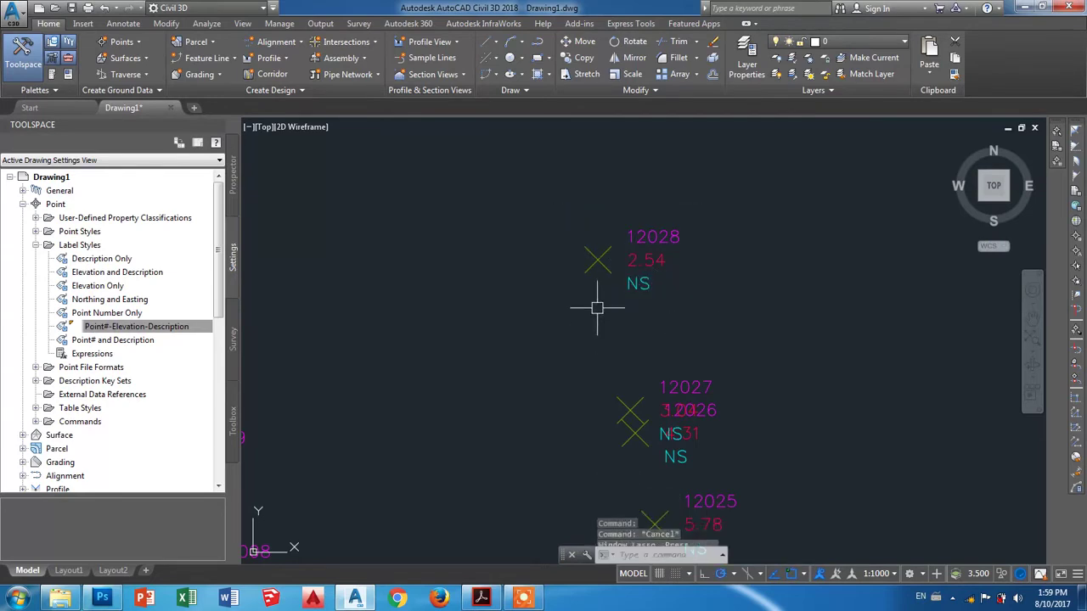
click(553, 199)
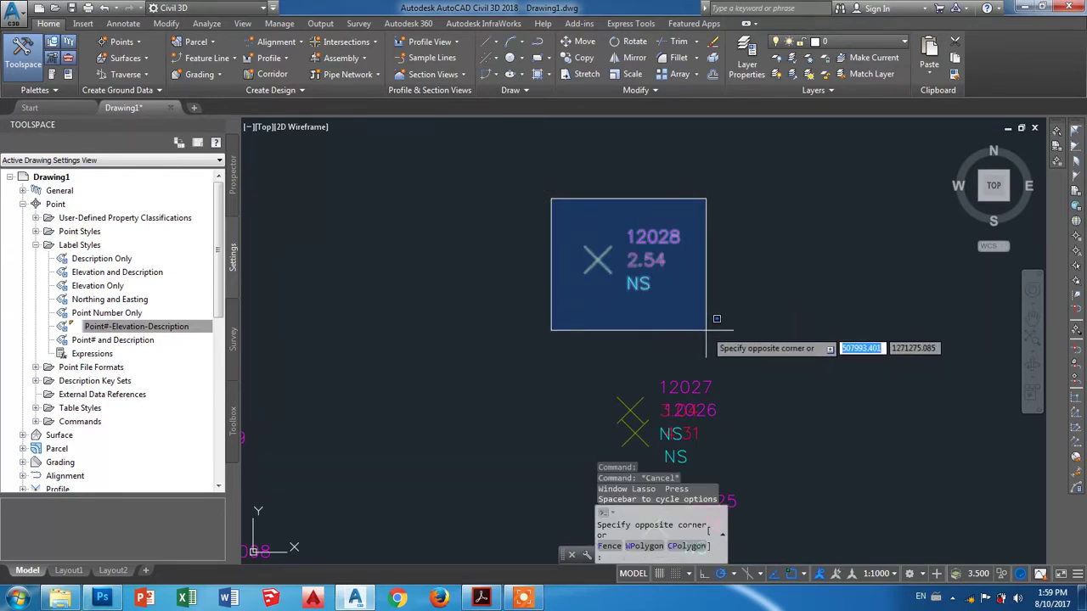
click(692, 259)
key(Escape)
scroll(679, 306, down, 3)
scroll(686, 328, down, 2)
scroll(701, 434, down, 2)
scroll(645, 383, up, 2)
scroll(719, 369, up, 2)
scroll(694, 377, up, 2)
scroll(694, 377, up, 2)
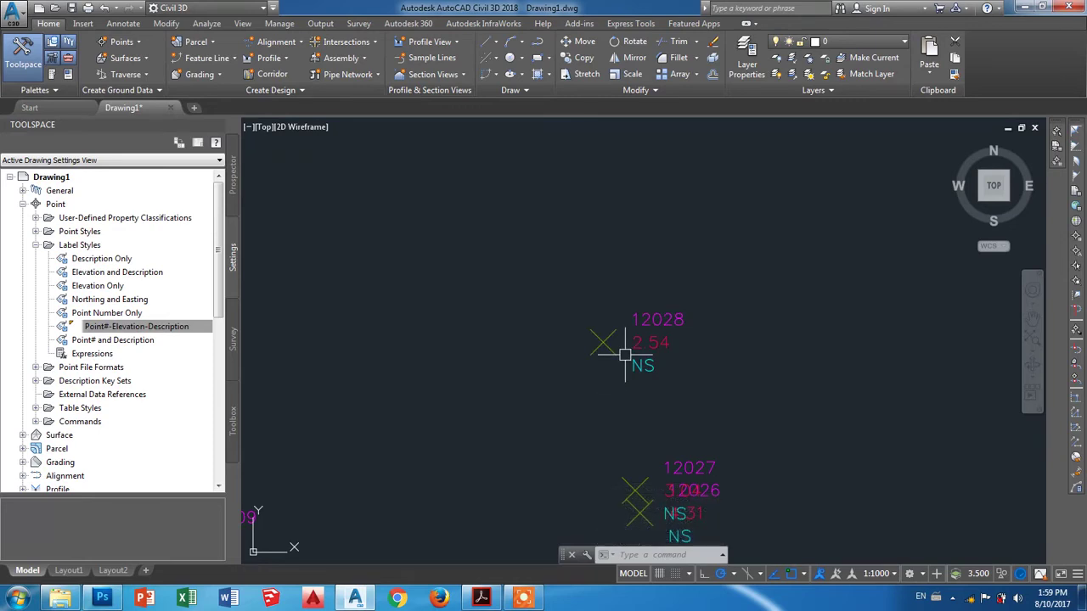
click(146, 327)
Reopen the style and apply Point Description visibility False, hiding the description text
right_click(140, 328)
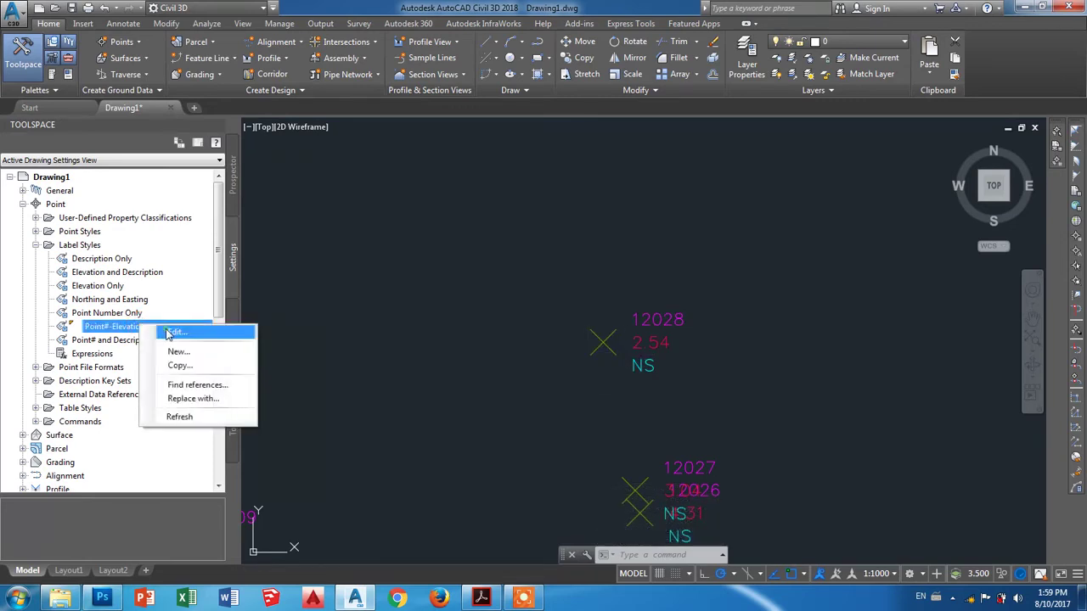
click(170, 332)
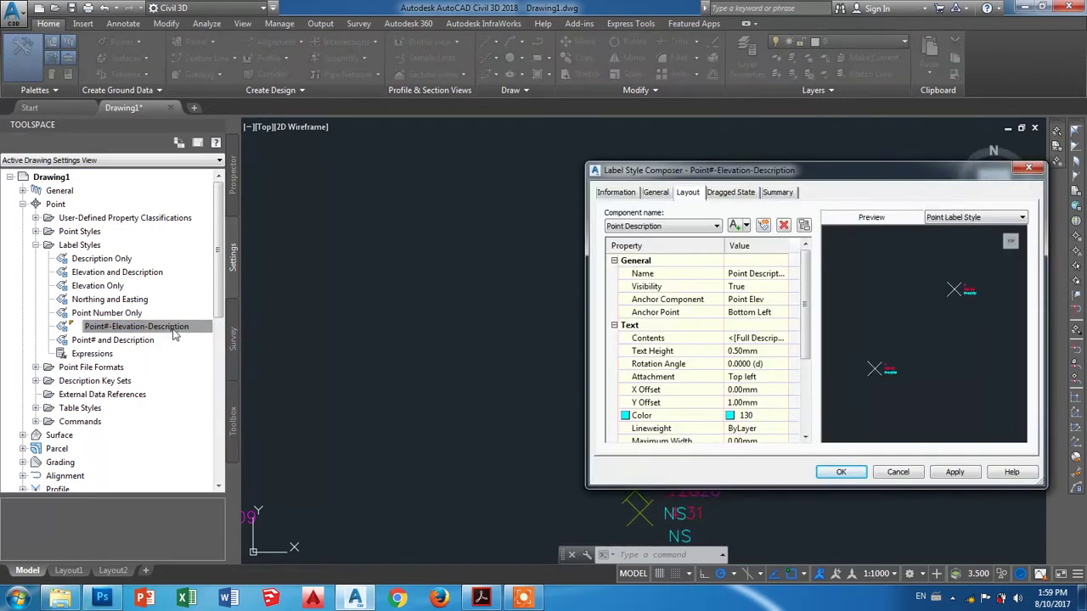
drag(885, 175, 767, 155)
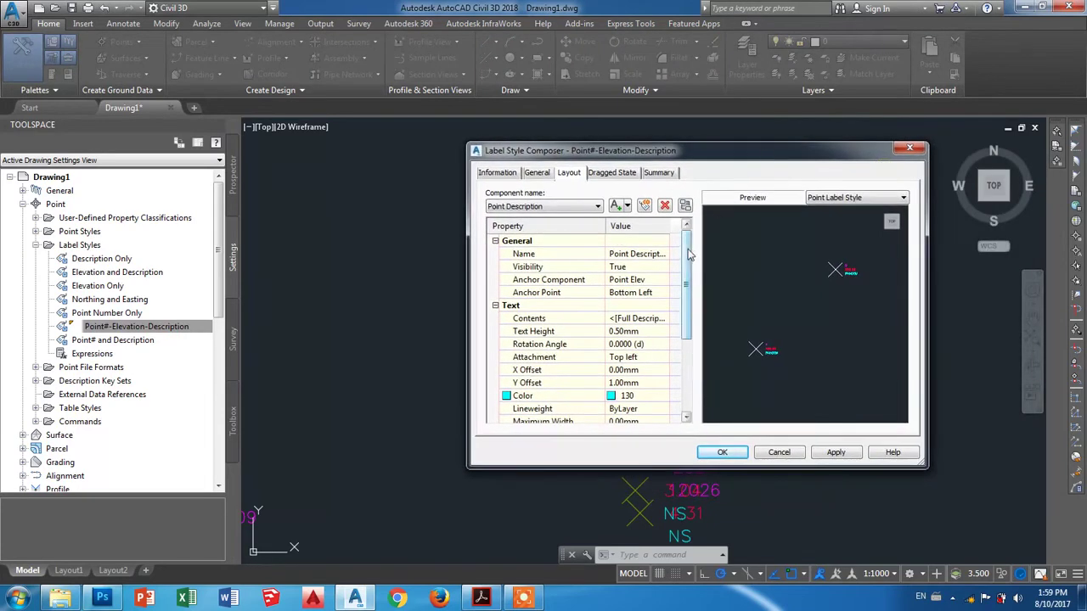
mouse_move(689, 255)
mouse_down()
mouse_move(670, 370)
mouse_move(676, 238)
mouse_up()
click(629, 268)
click(664, 266)
click(635, 292)
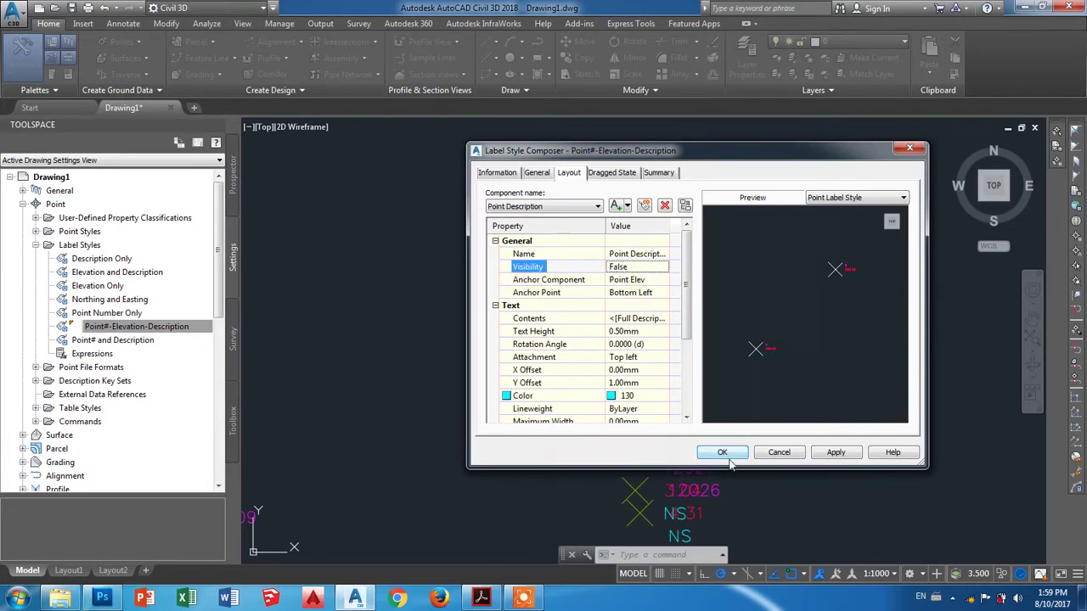
click(839, 453)
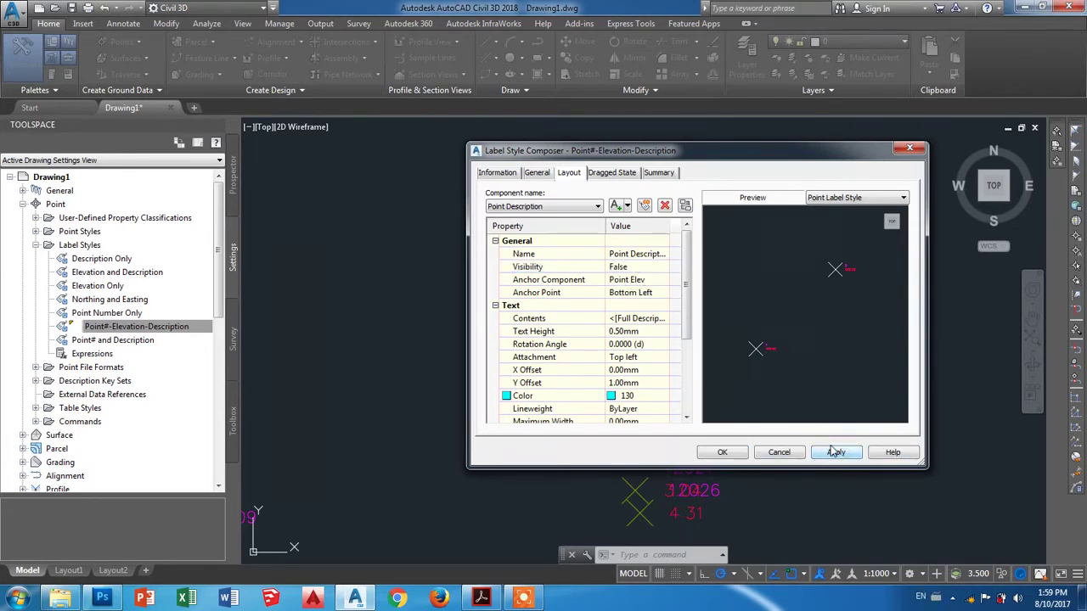
Set Point Description visibility back to True and apply so NS labels reappear
mouse_move(709, 155)
mouse_down()
mouse_move(970, 227)
mouse_move(959, 223)
mouse_up()
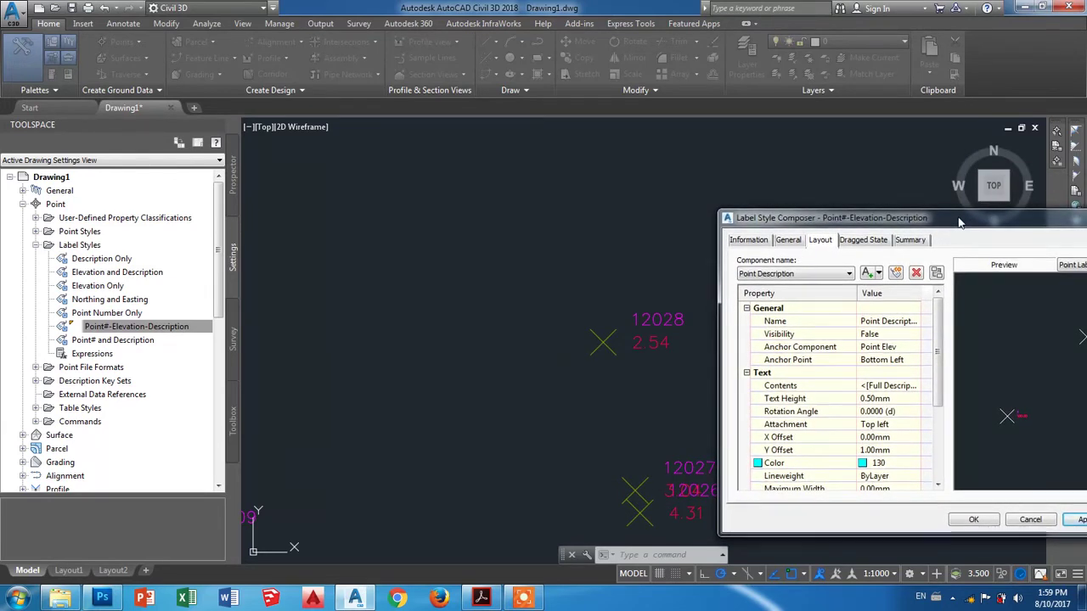
click(874, 333)
click(914, 334)
click(874, 360)
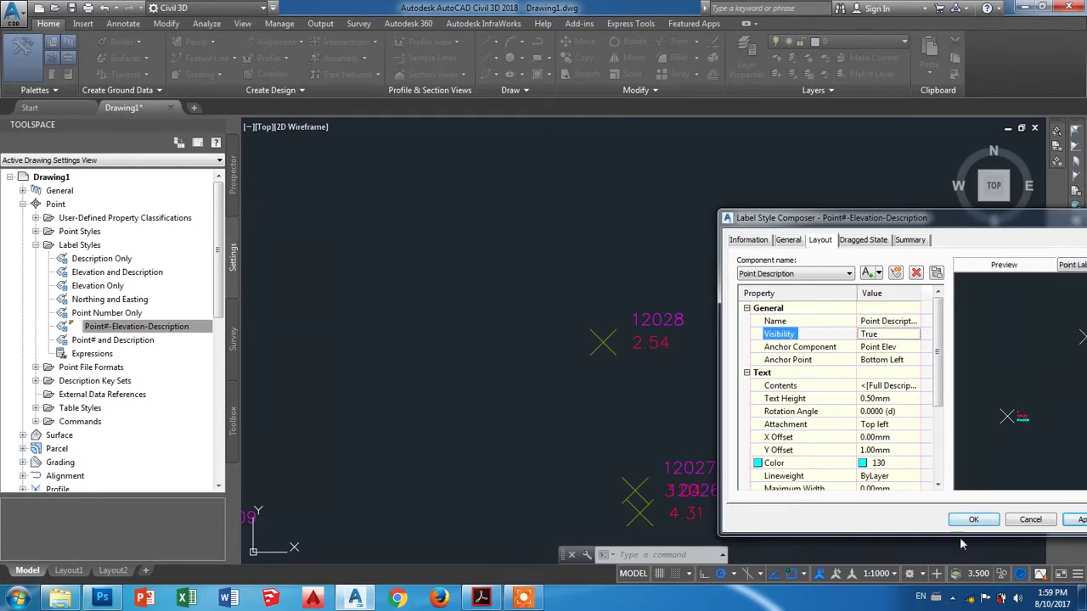
click(1078, 520)
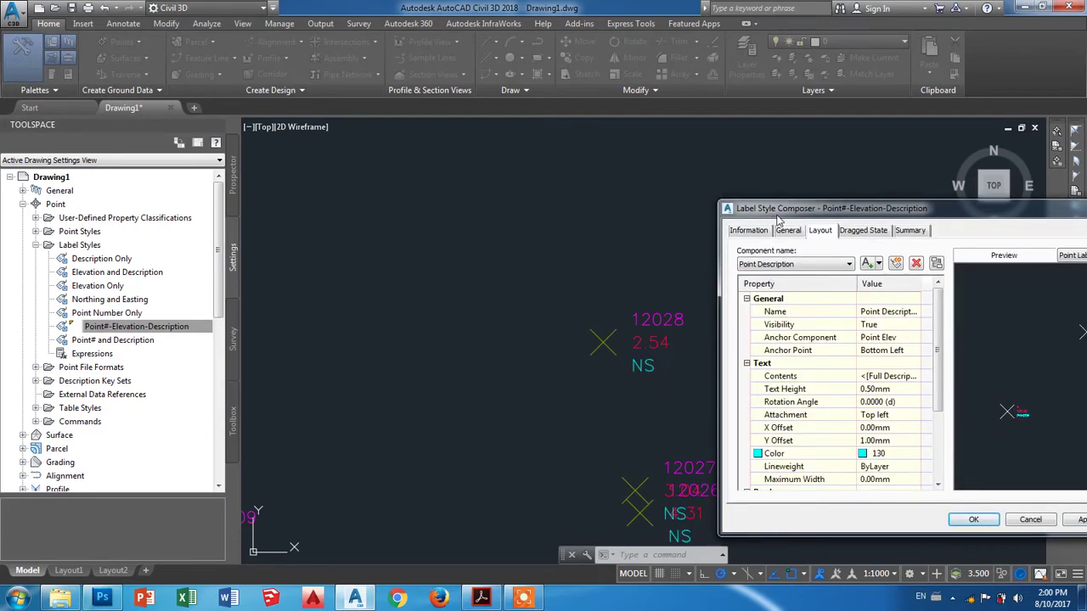
Switch to the Point Number component and apply visibility False to hide it
drag(779, 218, 751, 195)
click(769, 252)
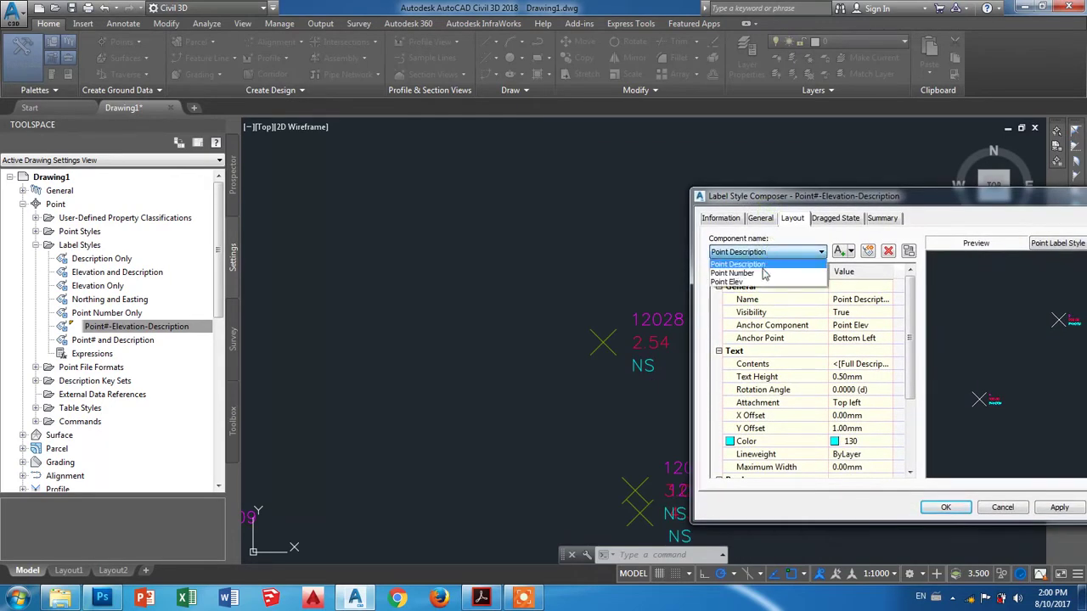
click(766, 272)
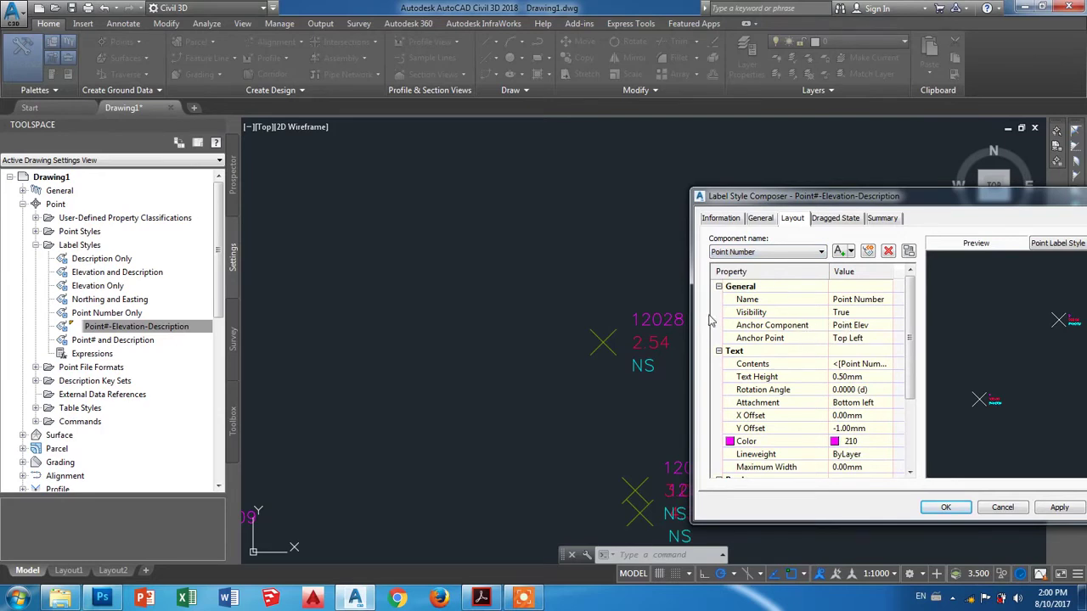
click(840, 313)
click(888, 312)
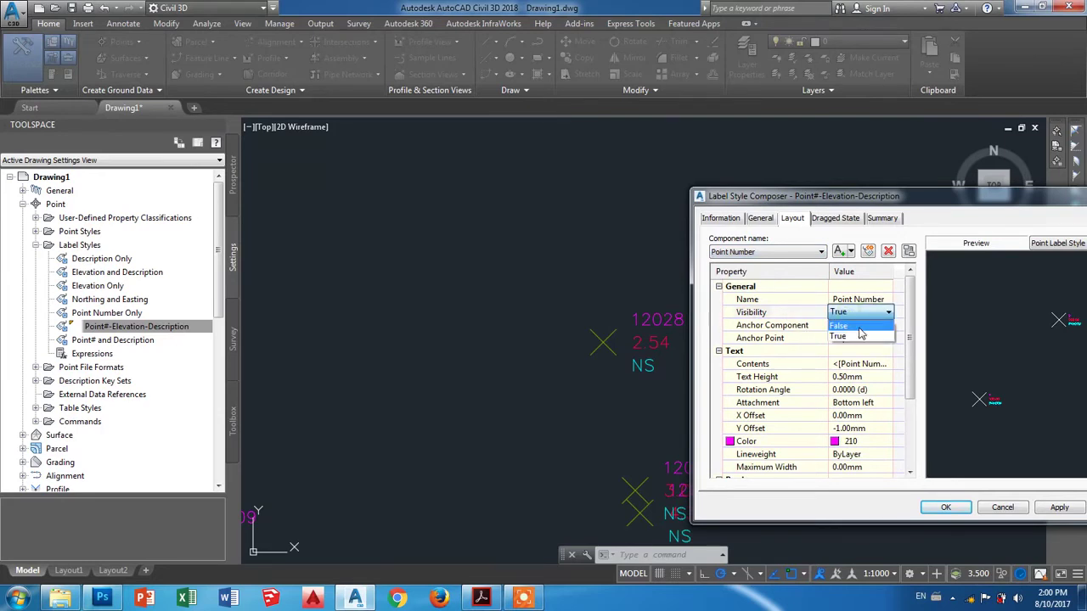
click(849, 338)
click(1059, 508)
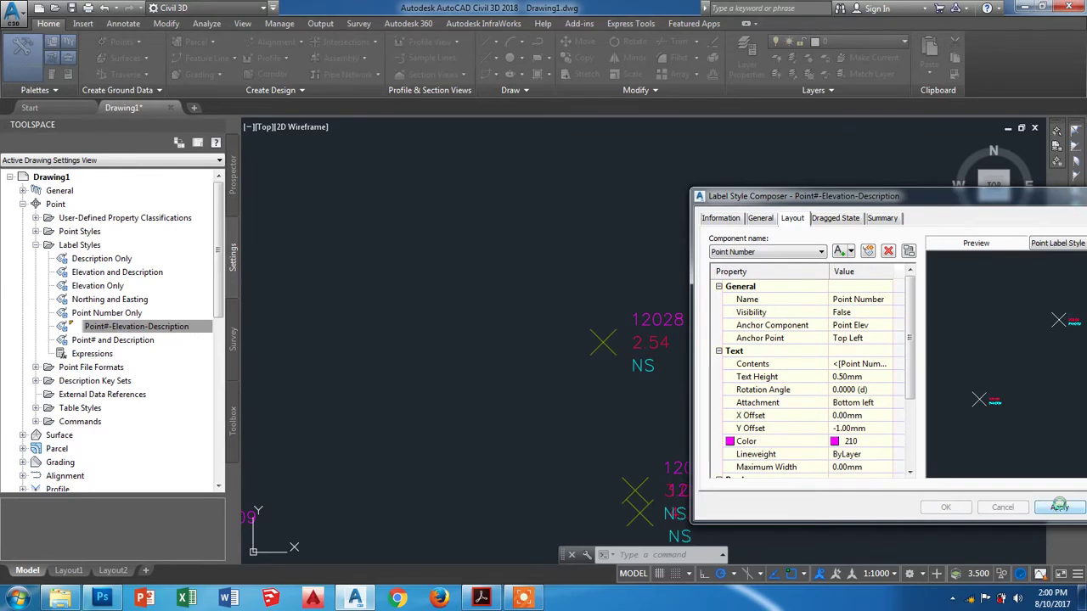
Set Point Number visibility back to True and apply
drag(813, 196, 728, 172)
click(764, 292)
click(798, 289)
click(778, 315)
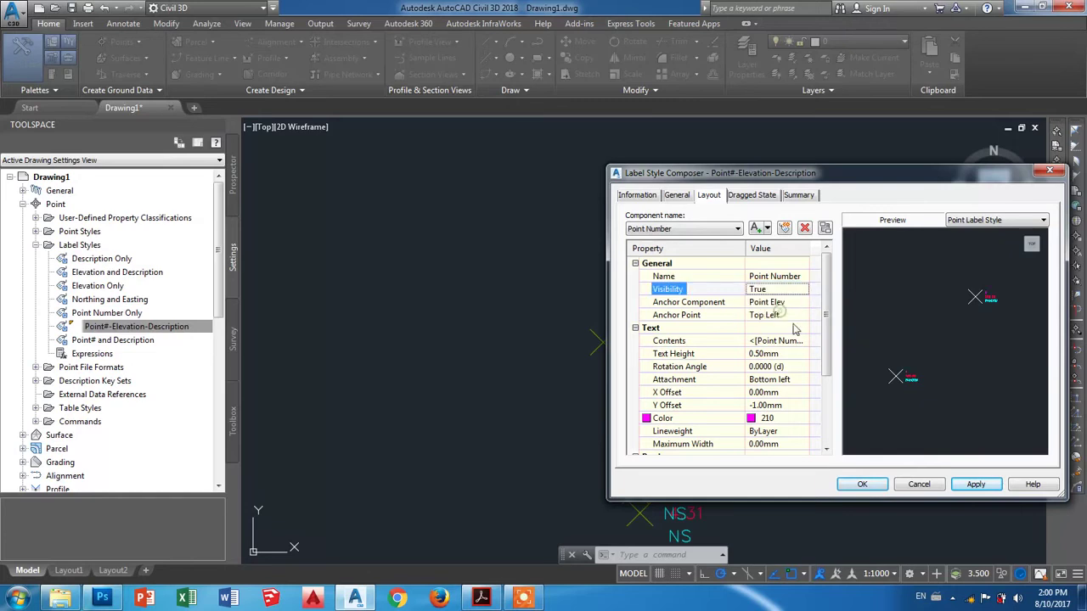
click(982, 489)
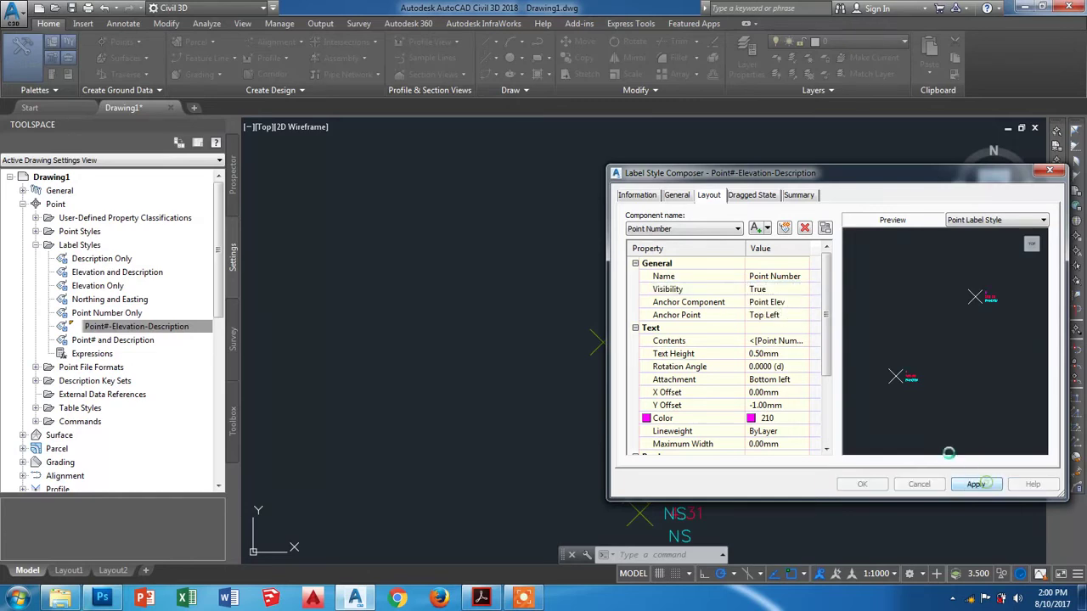
Keep the Point Number anchored to Point Elev at Top Left
click(792, 302)
click(792, 302)
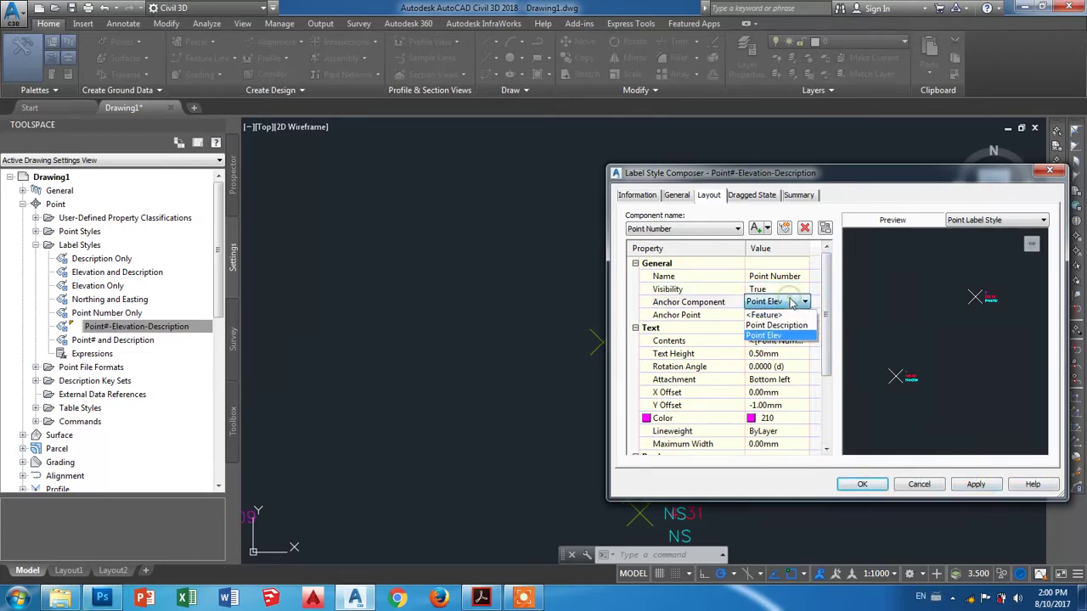
click(796, 305)
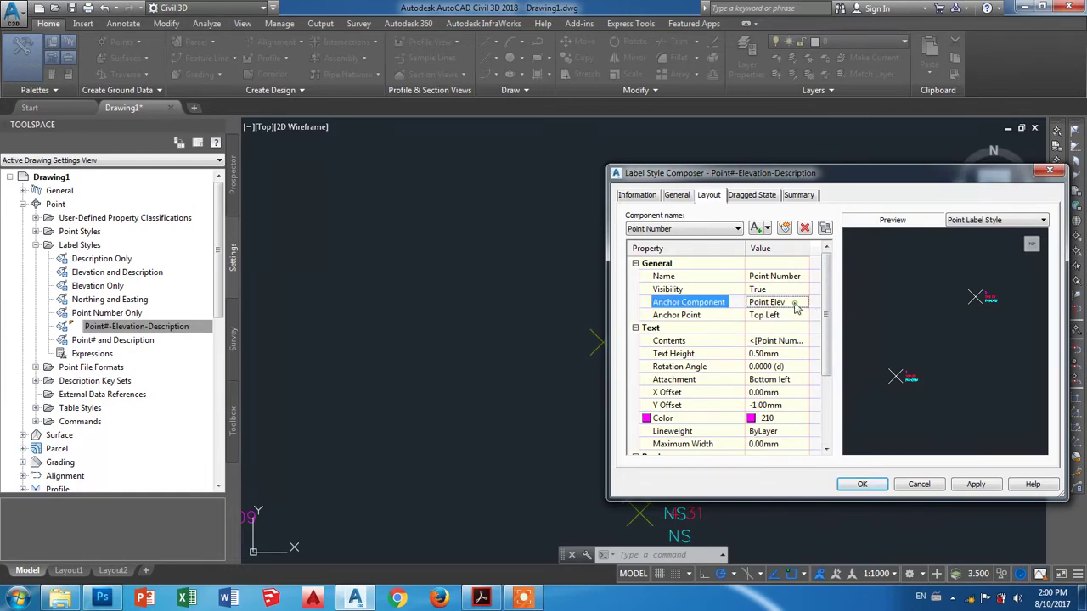
click(760, 316)
click(761, 317)
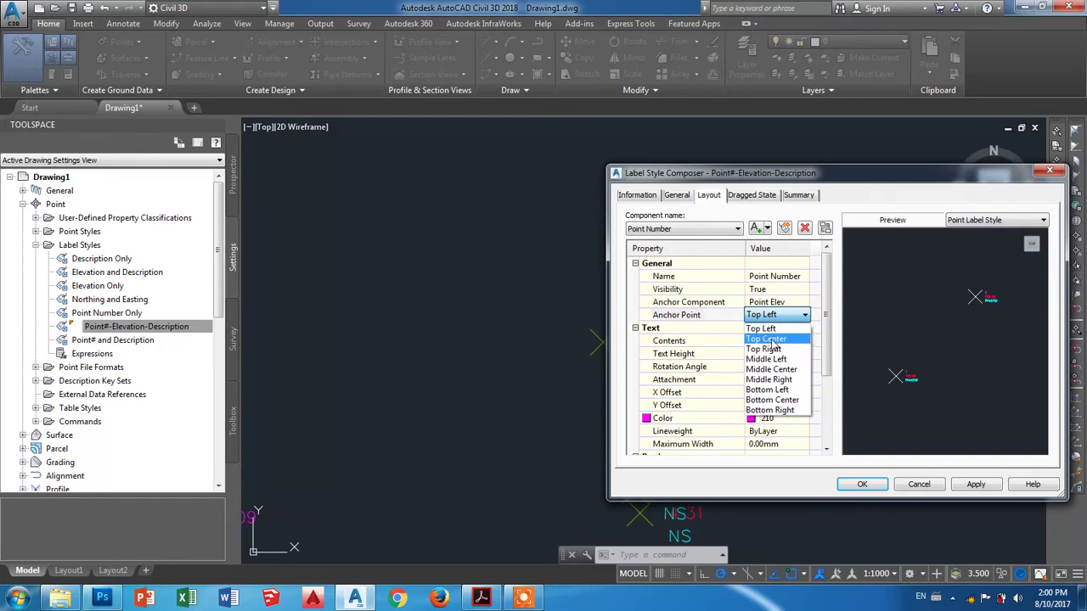
click(785, 285)
Turn the Point Number border visibility to True and apply
mouse_move(718, 175)
mouse_down()
mouse_move(829, 202)
mouse_move(765, 176)
mouse_up()
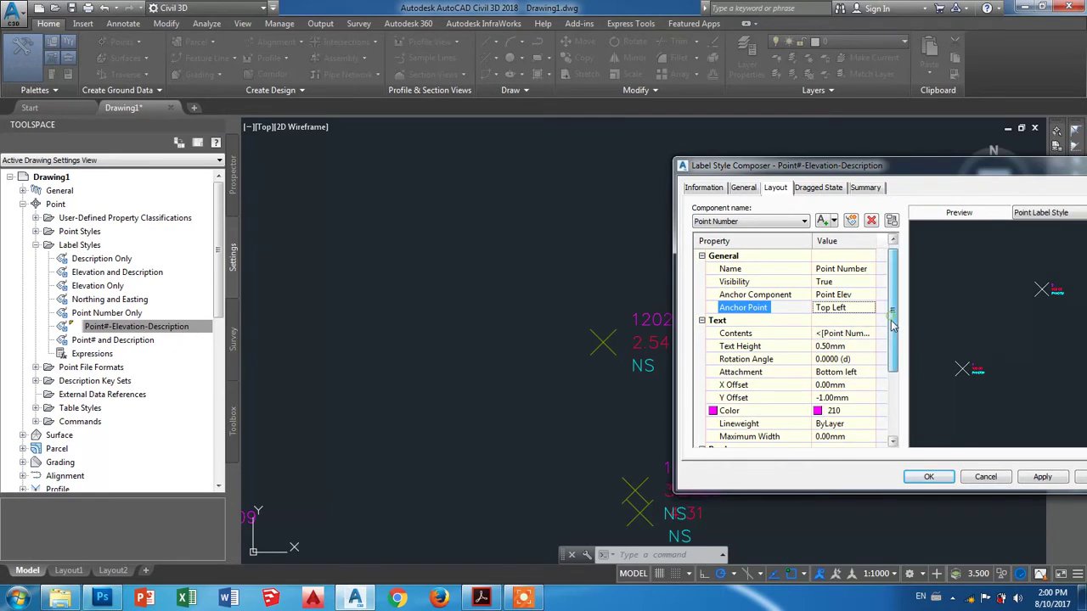
drag(892, 324, 885, 399)
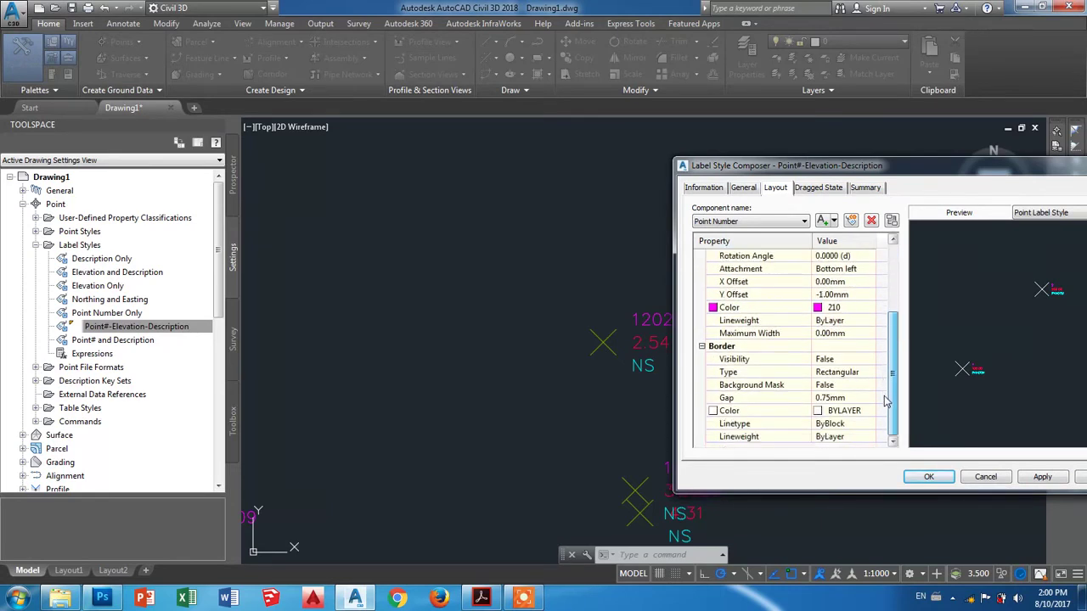
click(825, 359)
click(832, 359)
click(837, 385)
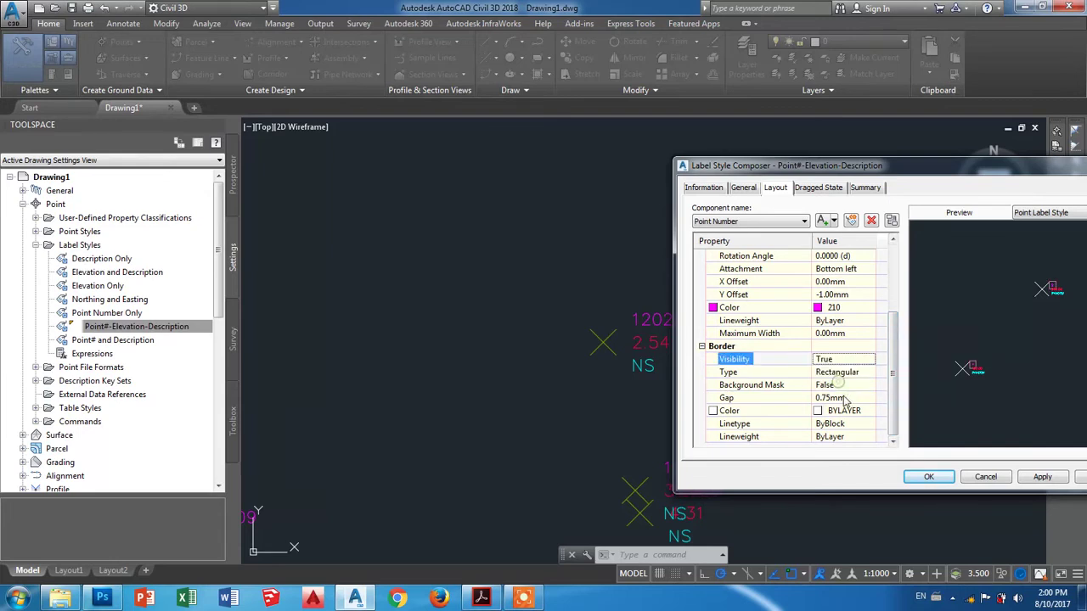
click(1041, 476)
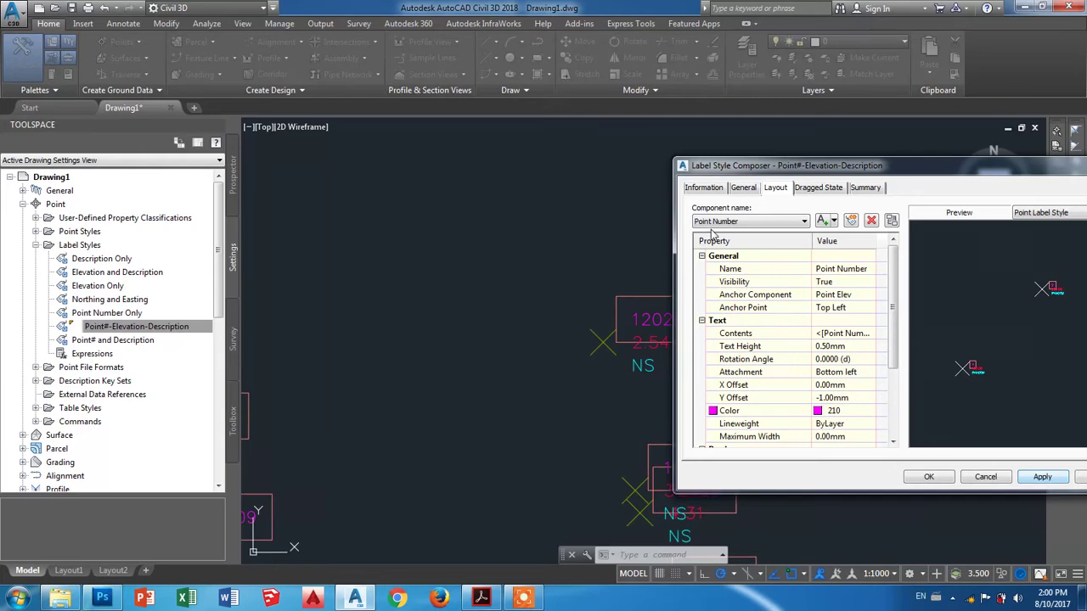
Start editing the border gap value and apply
drag(735, 170, 849, 170)
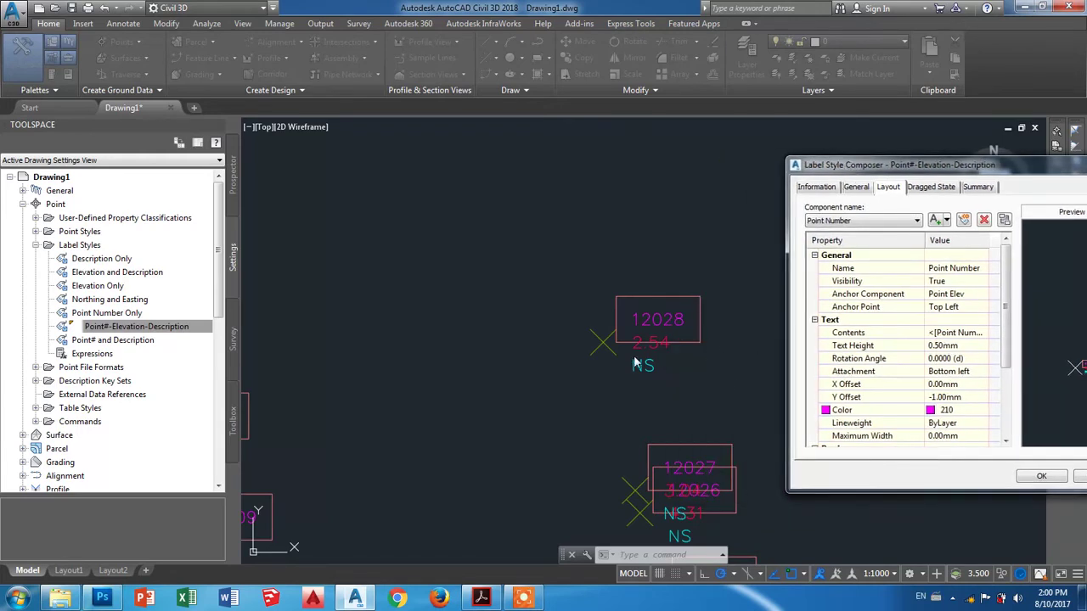
drag(964, 172, 737, 163)
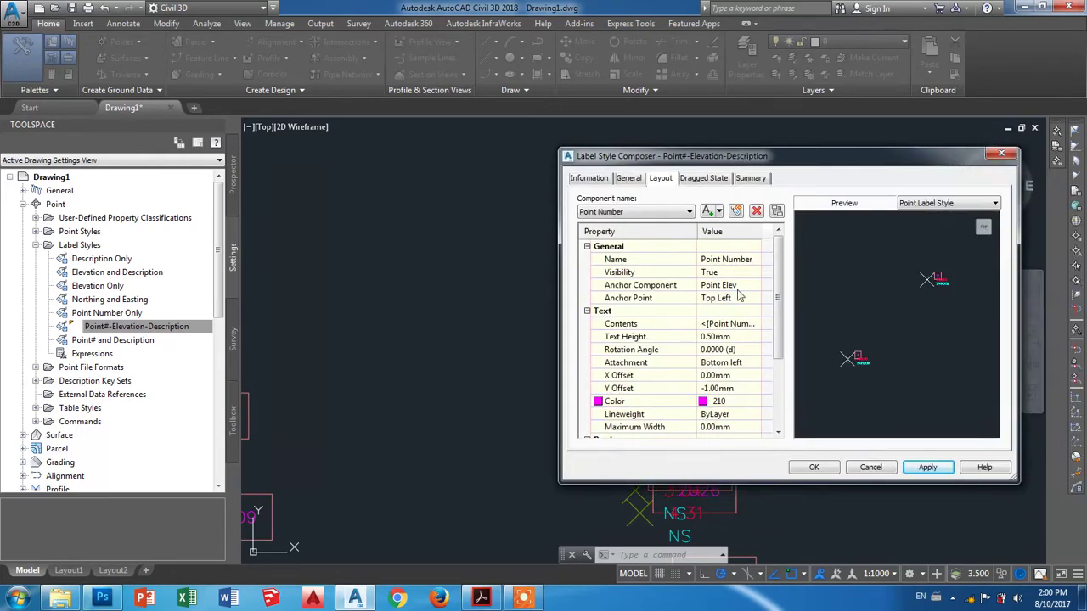
drag(778, 321, 777, 393)
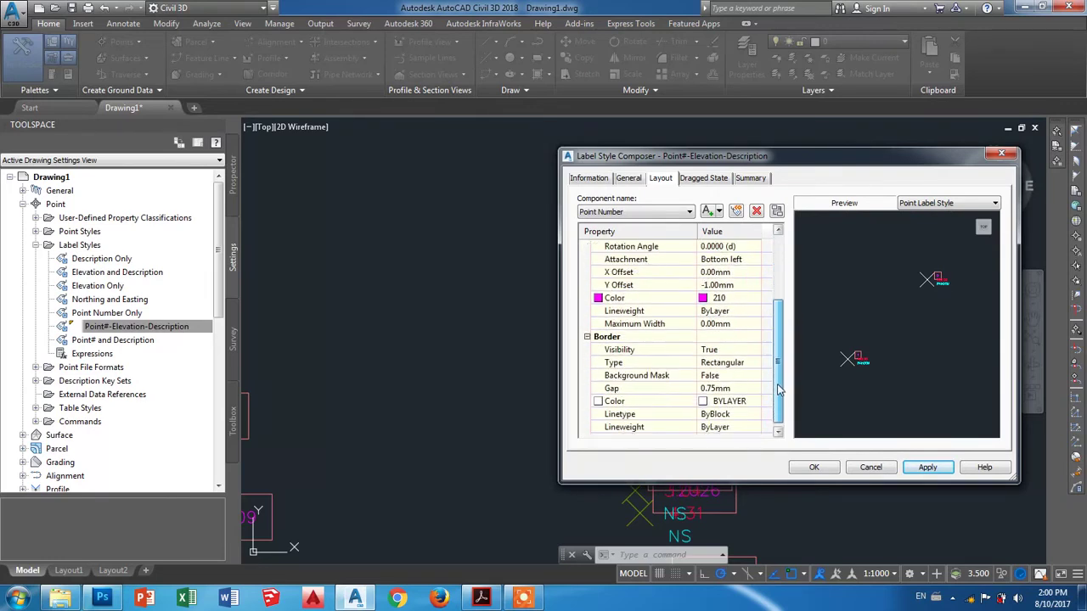
click(710, 388)
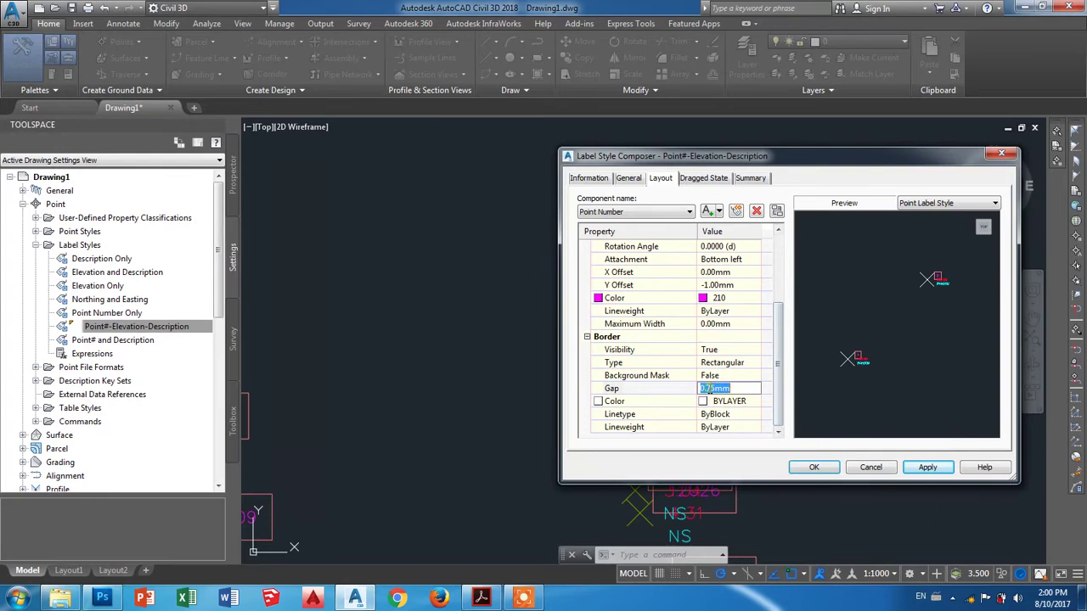
click(716, 389)
click(929, 466)
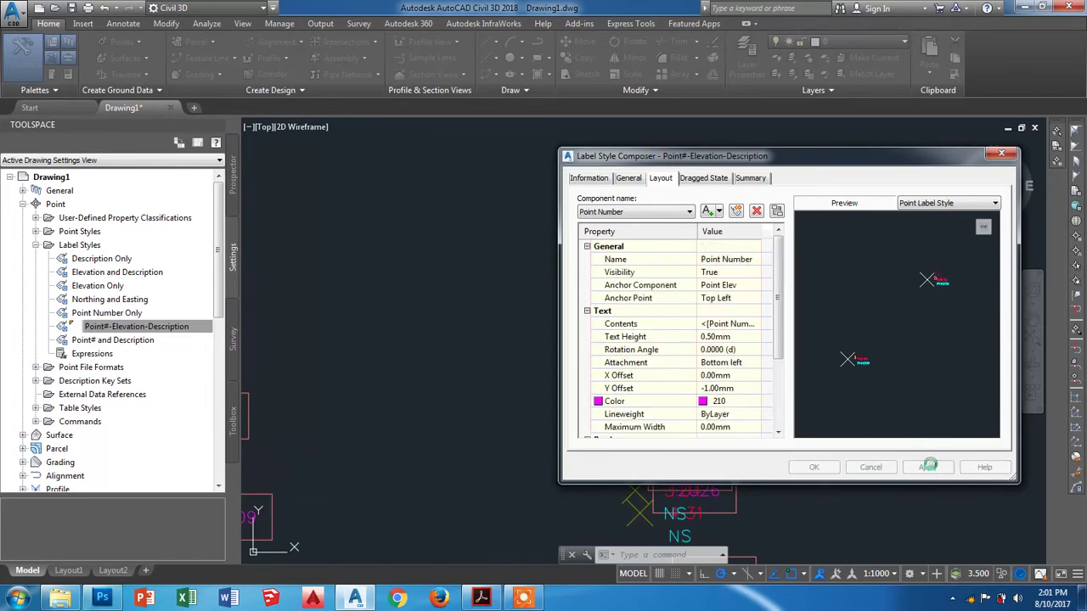
Change the border gap from 0.10mm to 0.30mm and apply it to the labels
drag(713, 150, 936, 213)
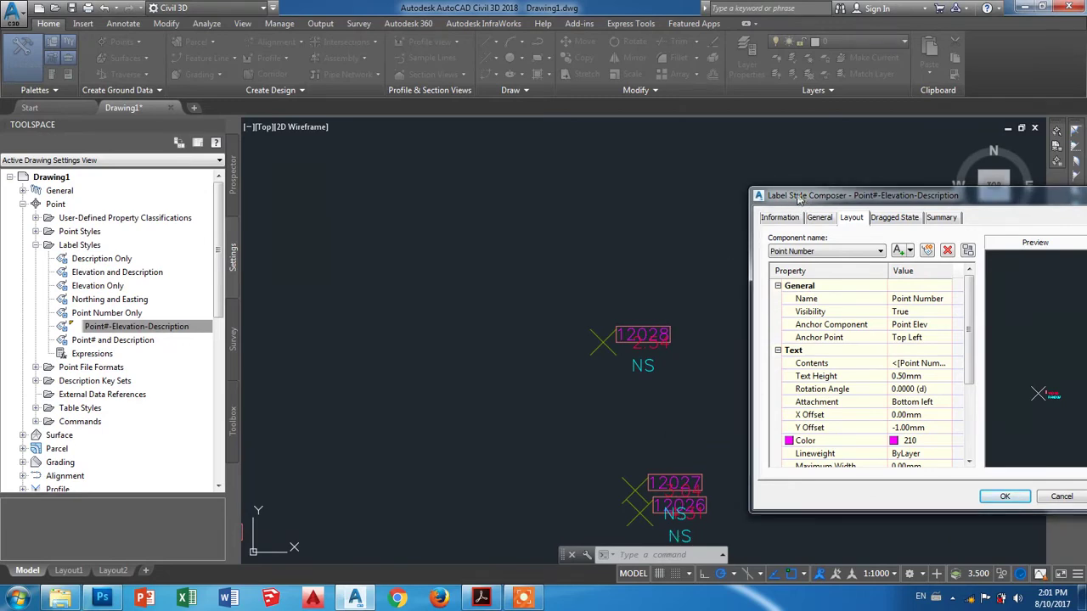
drag(798, 198, 610, 96)
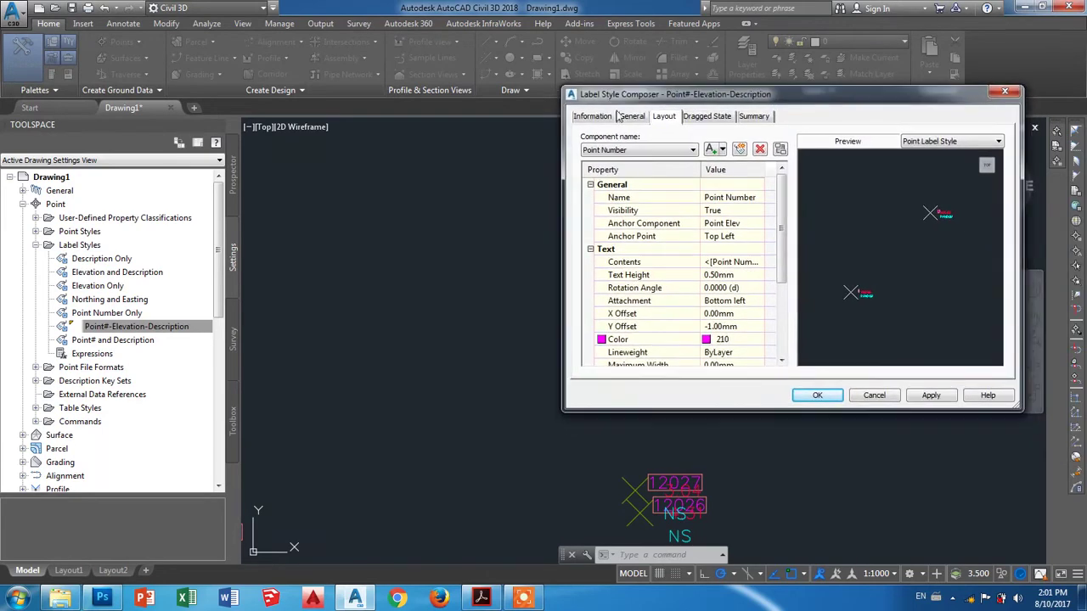
scroll(718, 337, down, 1)
scroll(718, 332, down, 1)
scroll(715, 322, down, 1)
click(714, 316)
key(BackSpace)
key(Return)
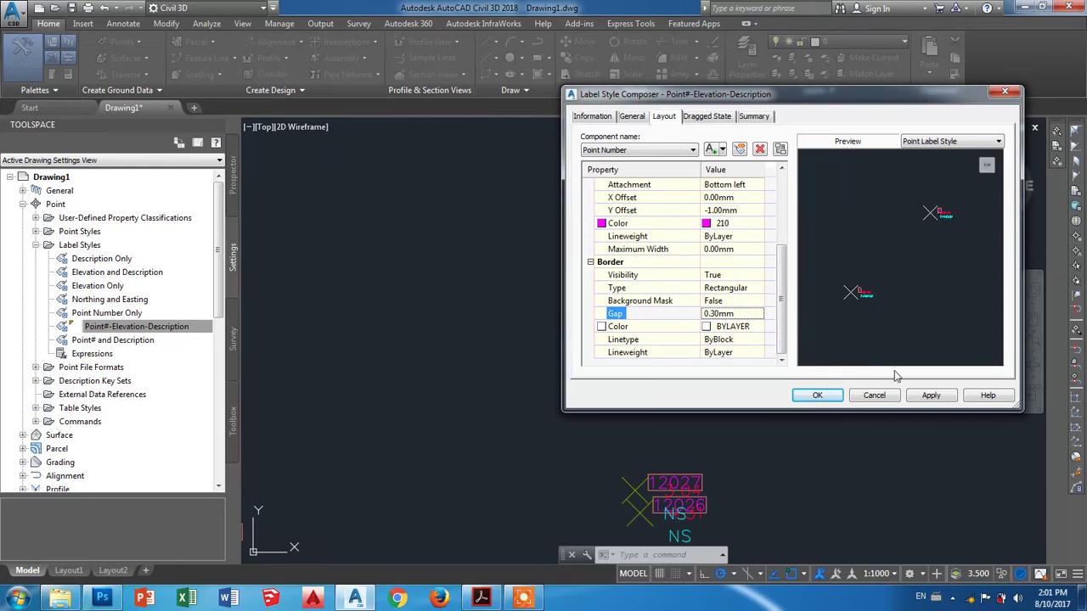
click(921, 400)
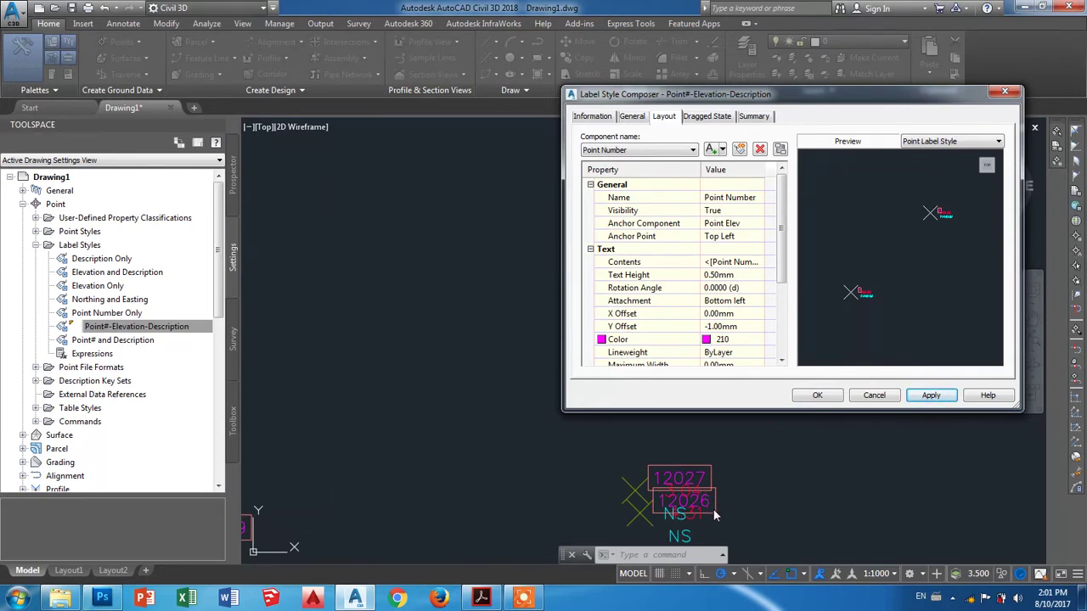
drag(779, 271, 783, 319)
Set the Point Number border visibility to False and apply
click(717, 338)
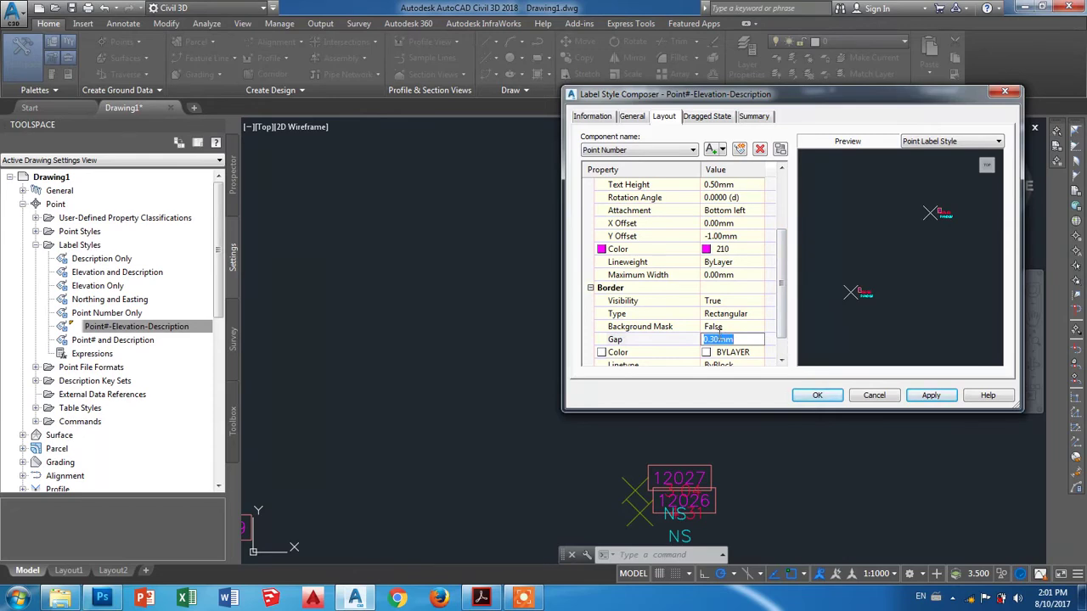
click(713, 301)
click(731, 301)
click(713, 326)
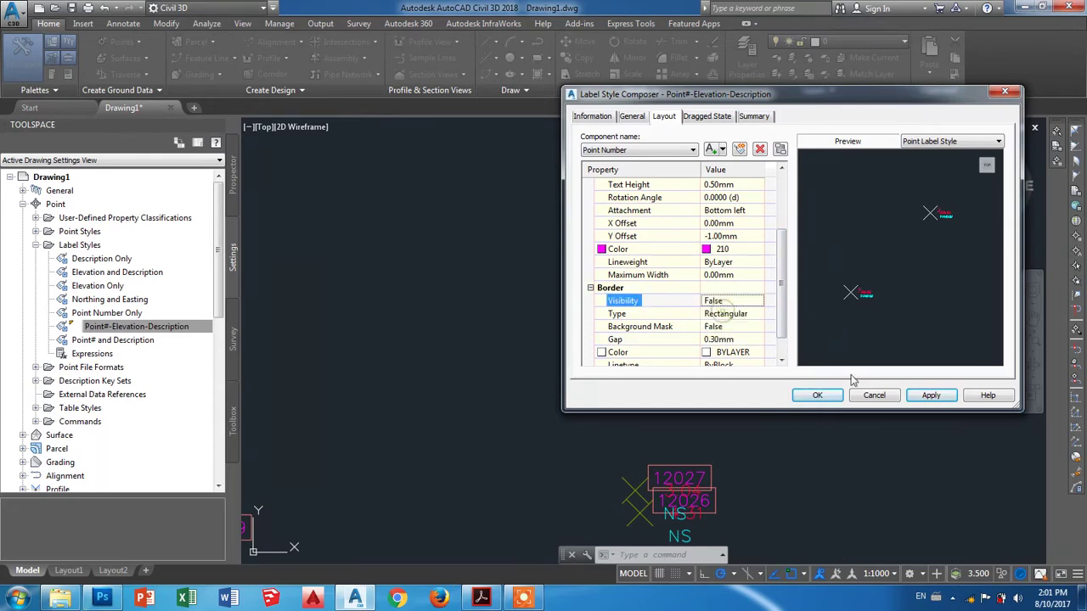
click(924, 395)
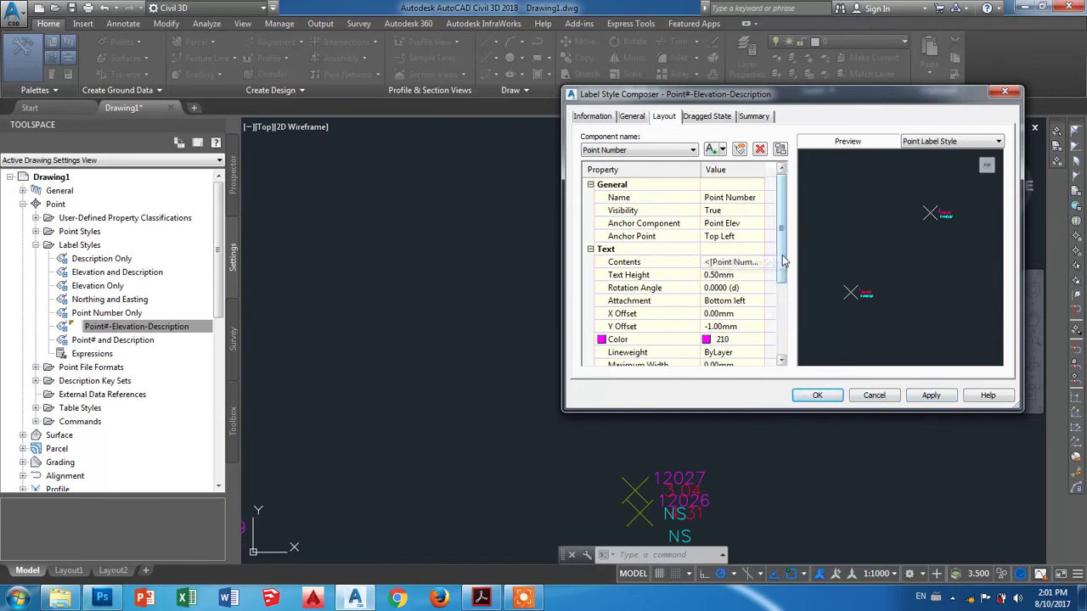
Accept the style and zoom around the drawing to check the unbordered labels
click(732, 326)
click(798, 396)
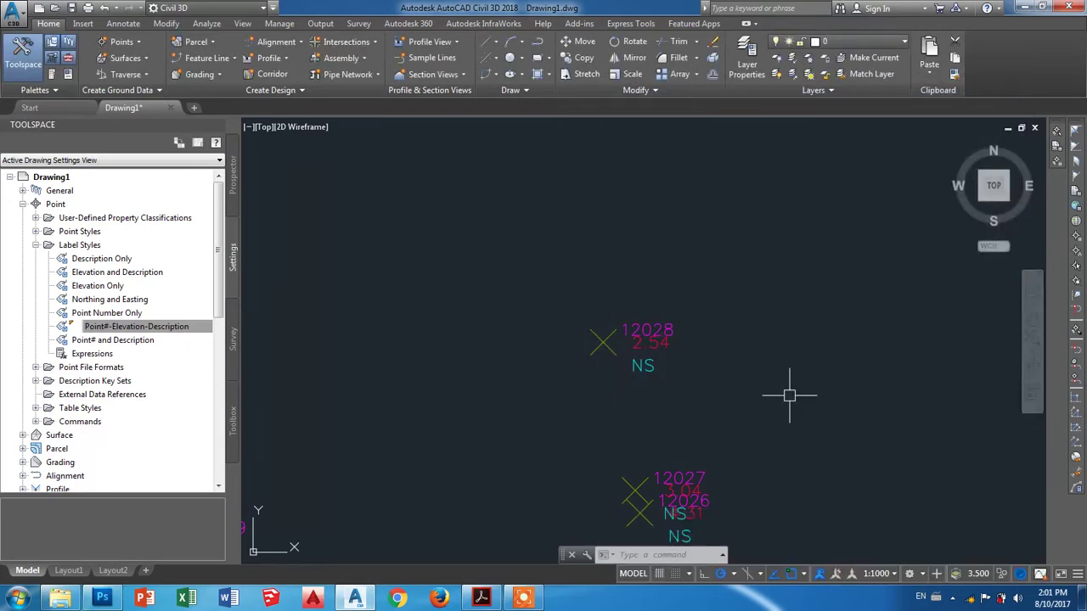
scroll(625, 277, down, 3)
scroll(606, 351, down, 2)
scroll(597, 432, up, 2)
scroll(606, 387, up, 2)
scroll(606, 387, up, 1)
scroll(626, 292, down, 4)
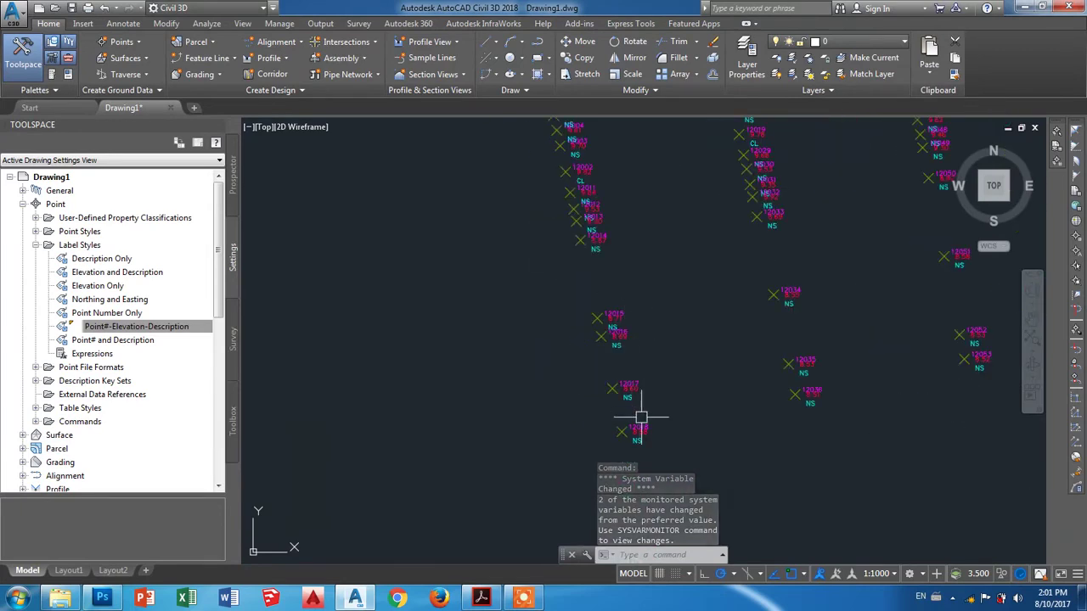
scroll(631, 399, up, 4)
Select point 12017 in the drawing to check its label placement
click(540, 344)
scroll(556, 340, up, 2)
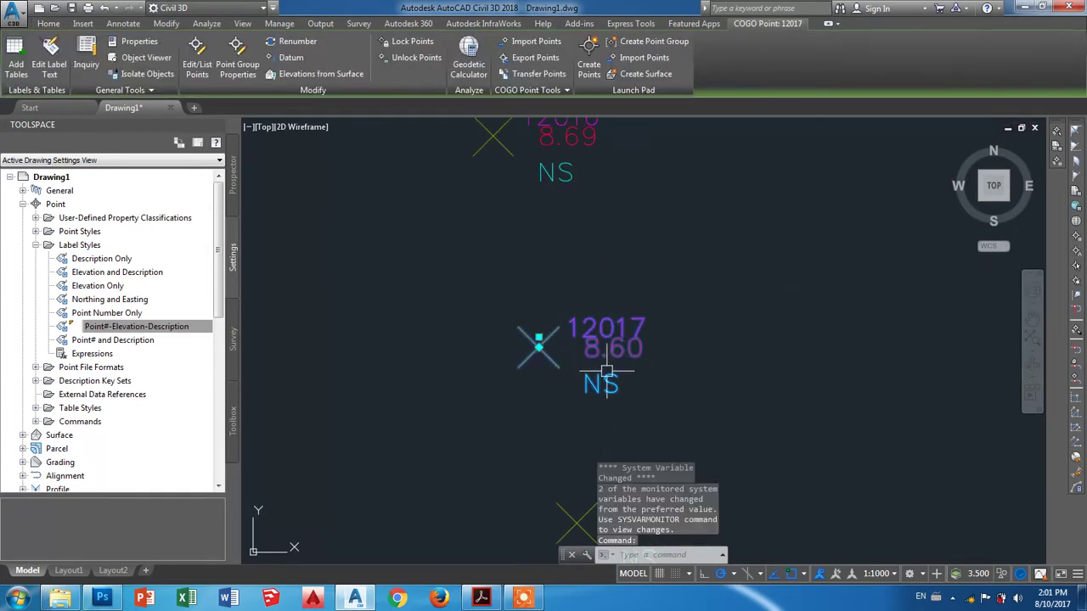
key(Escape)
click(596, 334)
key(Escape)
click(607, 344)
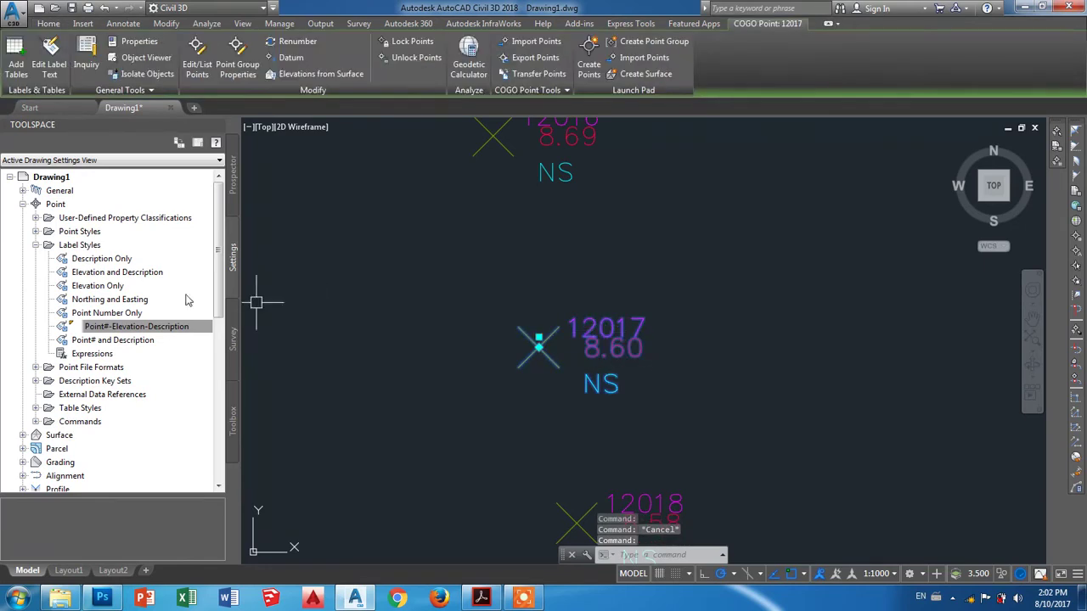
Edit the Point#-Elevation-Description style, selecting the Point Number component's Y offset, then close it
click(180, 326)
right_click(182, 326)
click(208, 333)
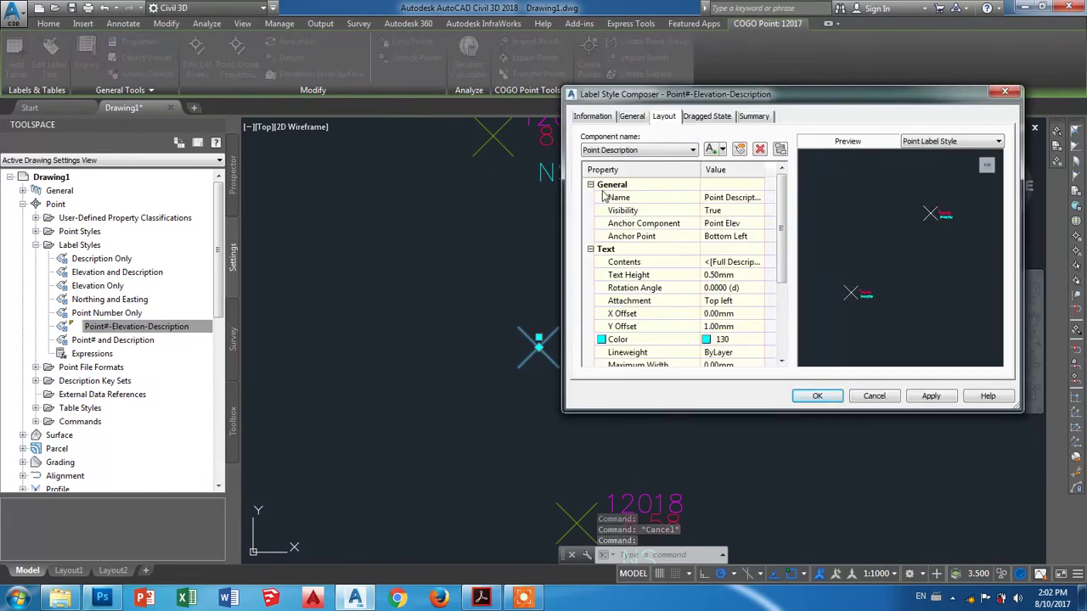
click(633, 153)
click(628, 172)
click(718, 326)
drag(720, 326, 672, 322)
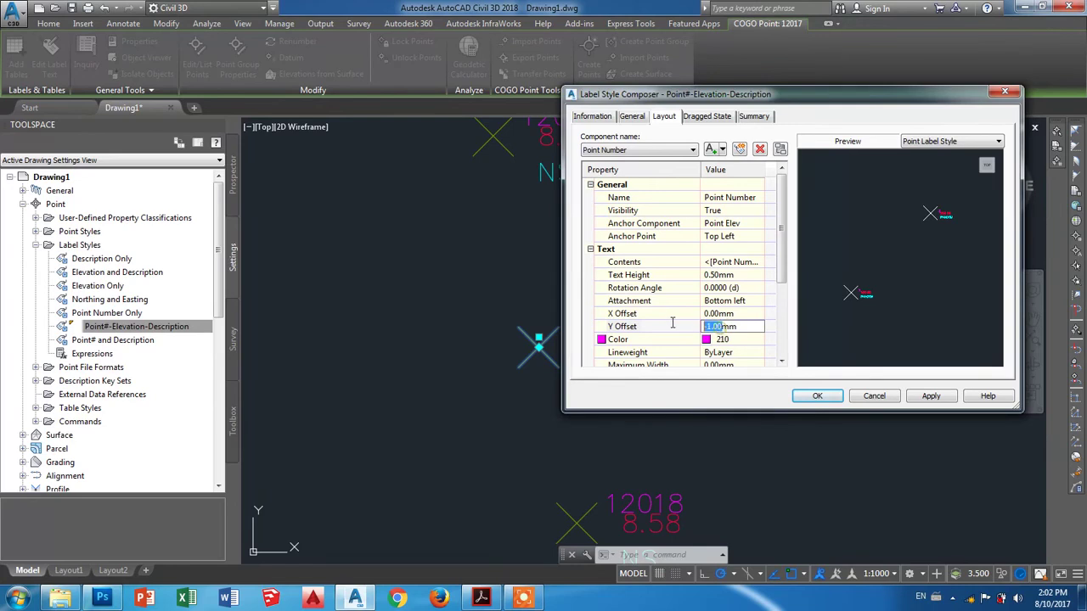
click(825, 398)
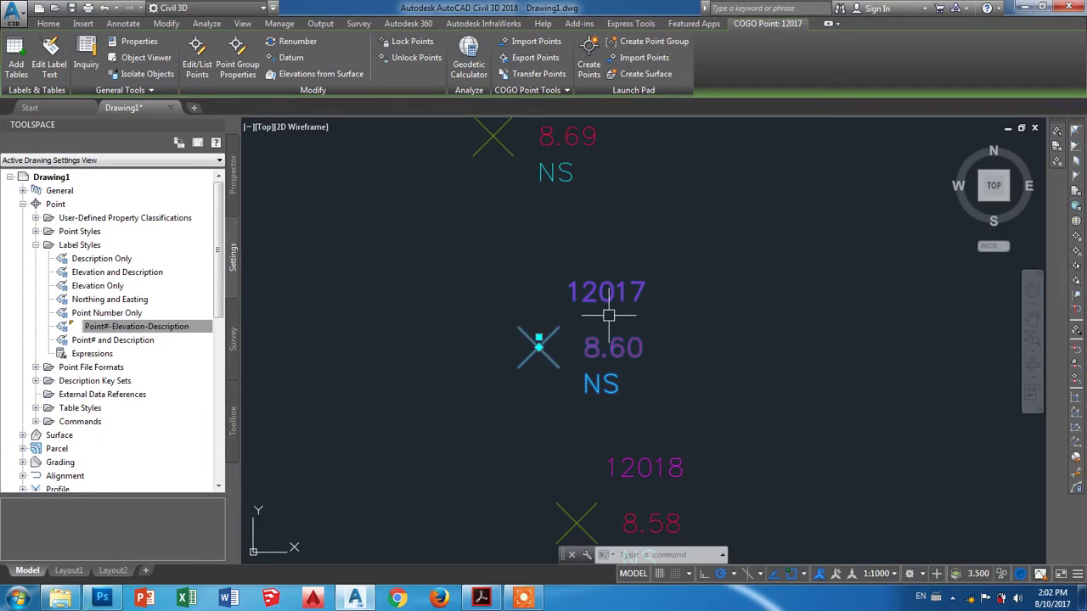
Set the Point Number Y offset to -0.50mm in Point#-Elevation-Description and apply it
click(140, 327)
right_click(212, 327)
click(222, 332)
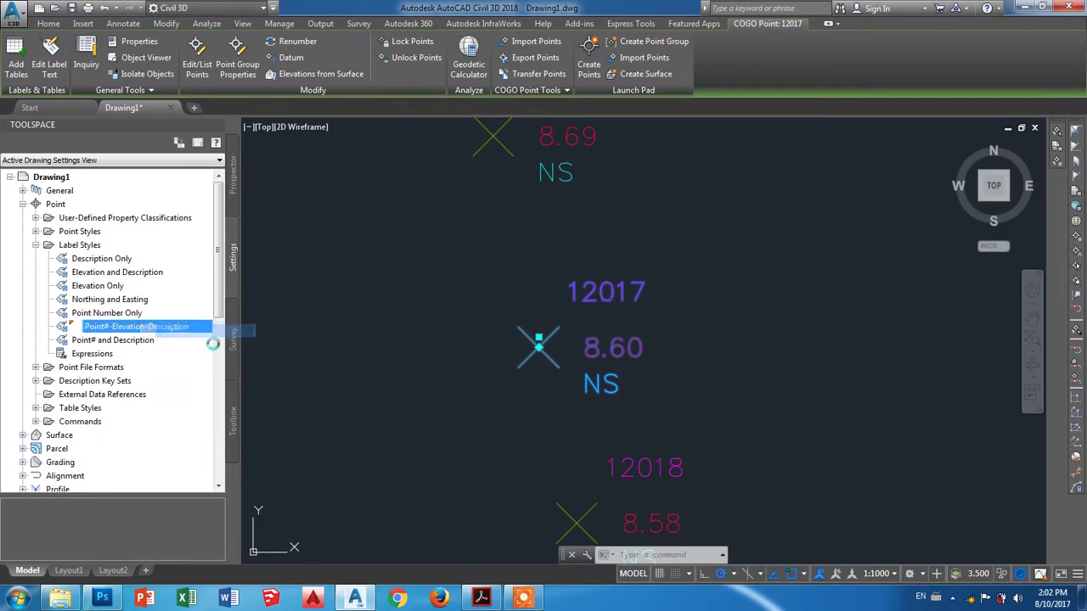
click(718, 326)
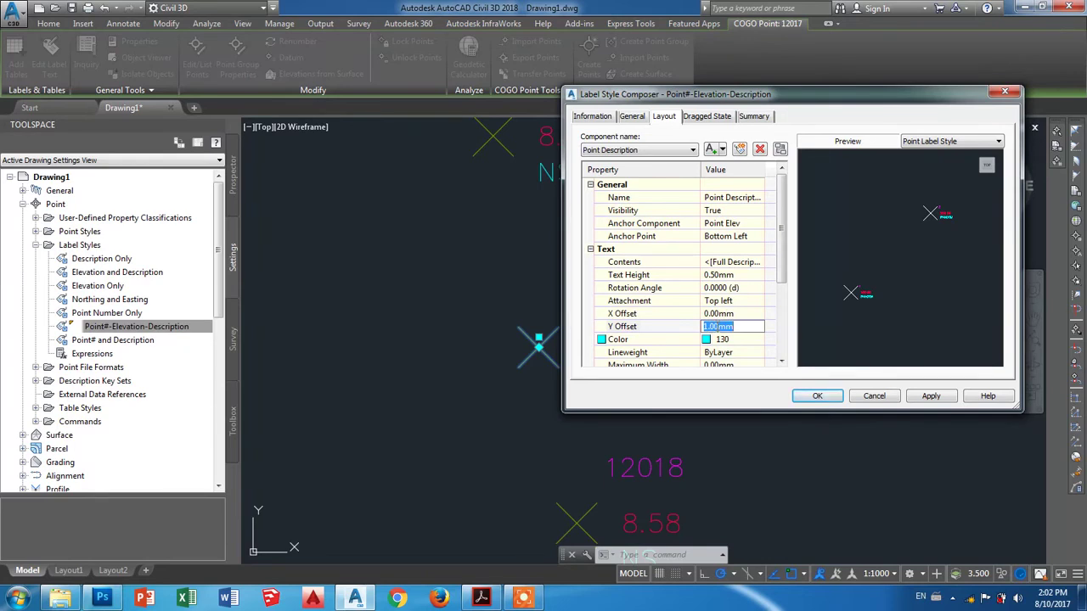
click(638, 150)
click(629, 171)
click(705, 326)
text(-.5)
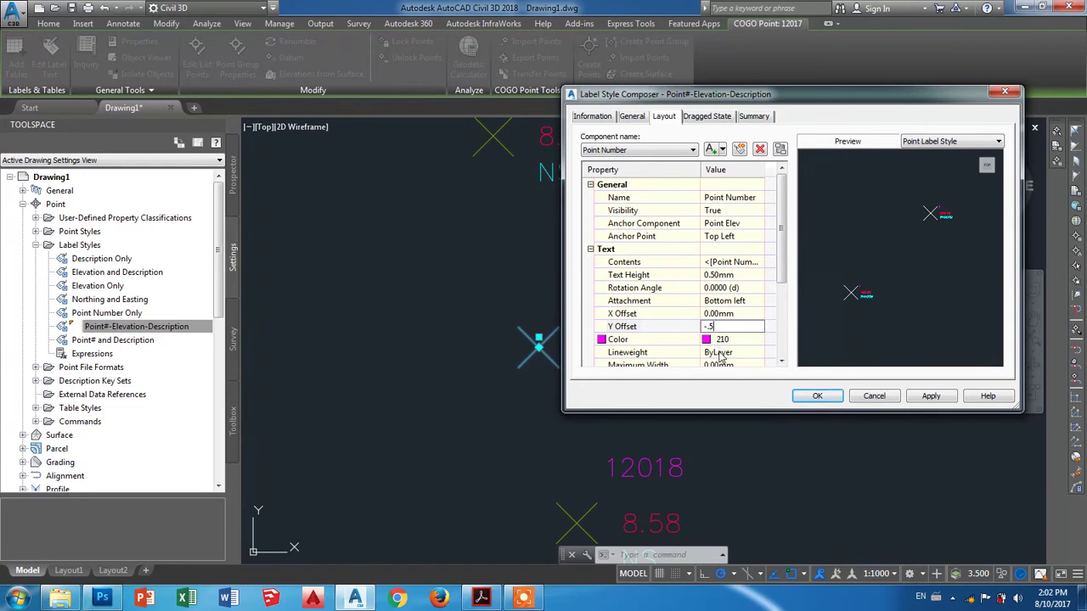
key(Return)
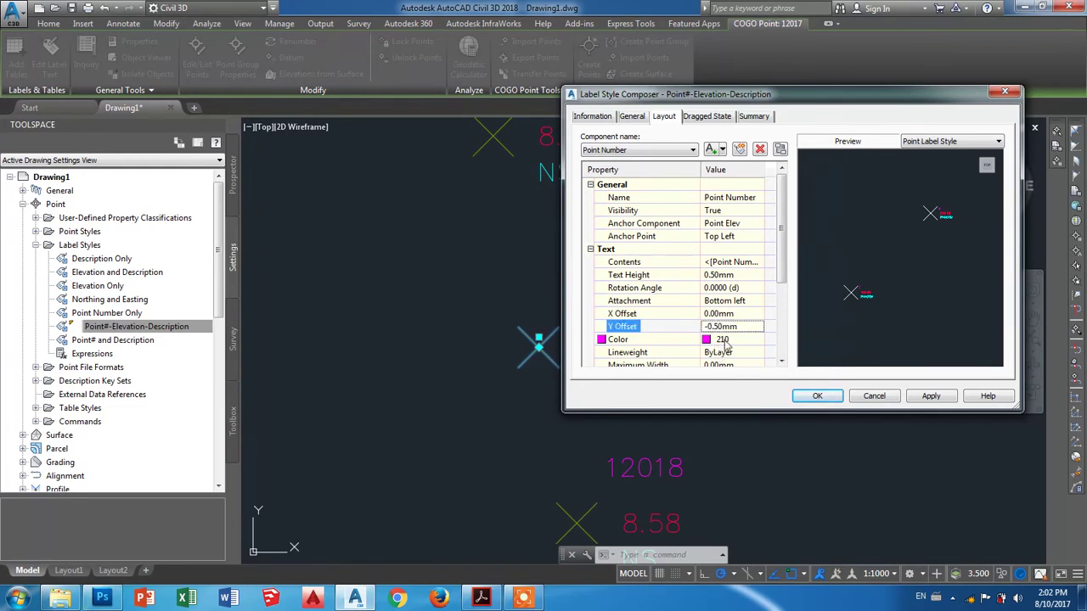
click(928, 395)
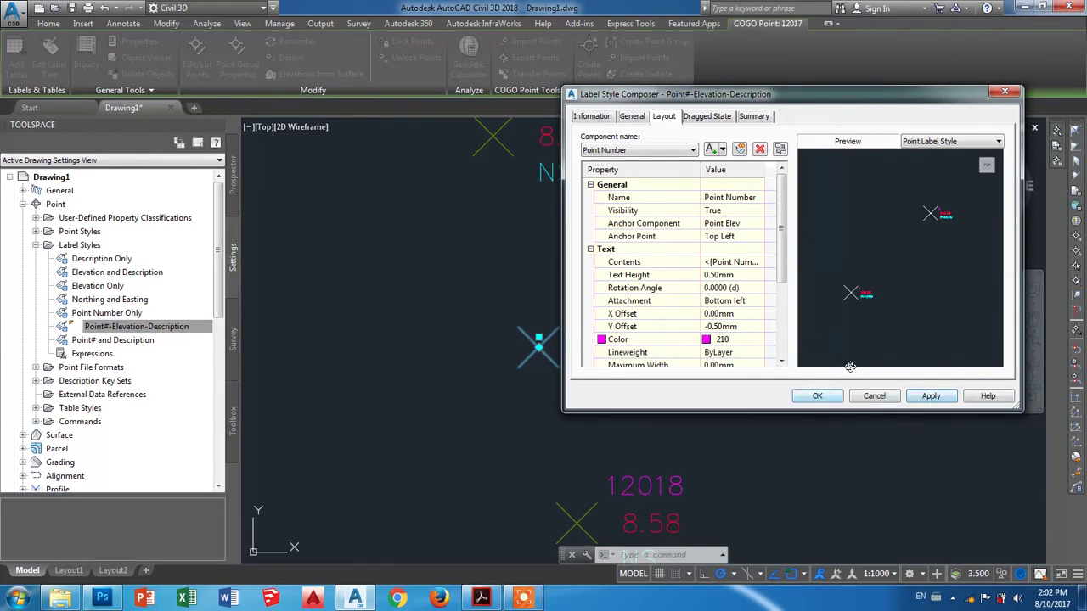
click(814, 399)
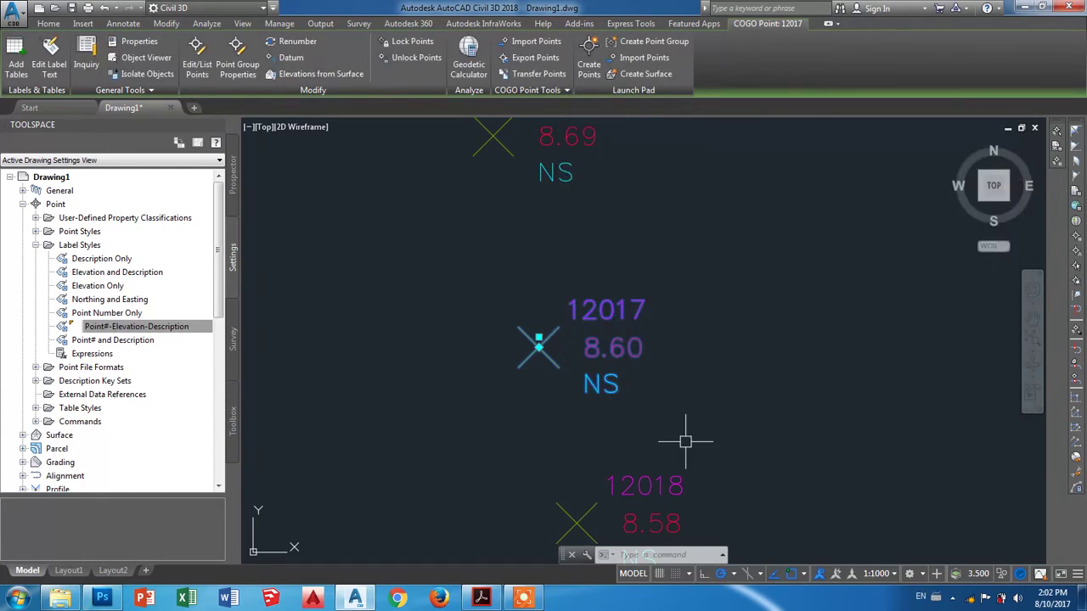
scroll(685, 442, down, 3)
scroll(685, 442, down, 2)
key(Escape)
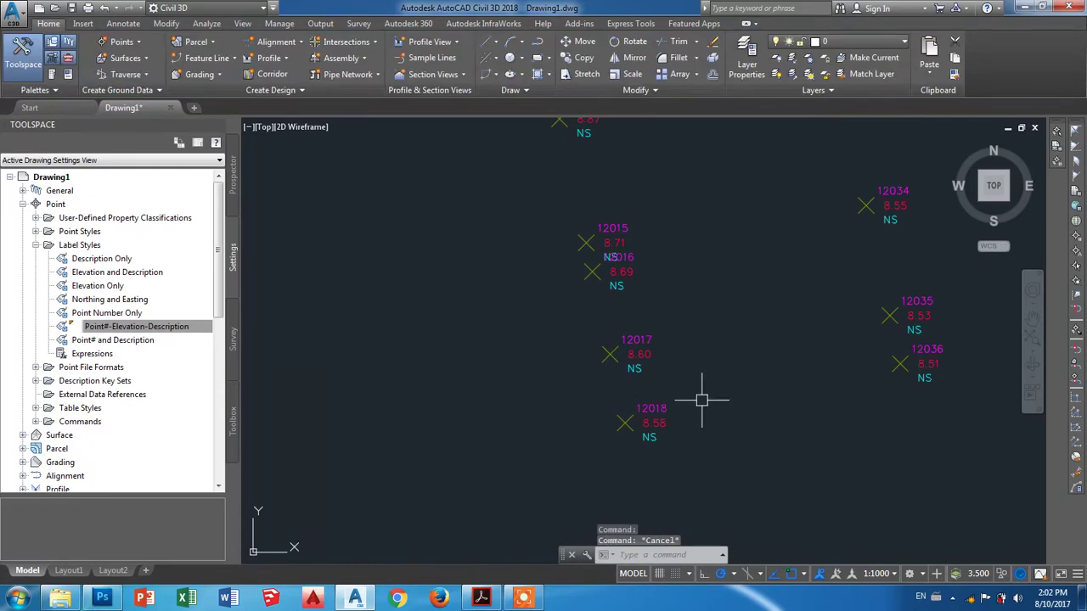
scroll(594, 416, down, 3)
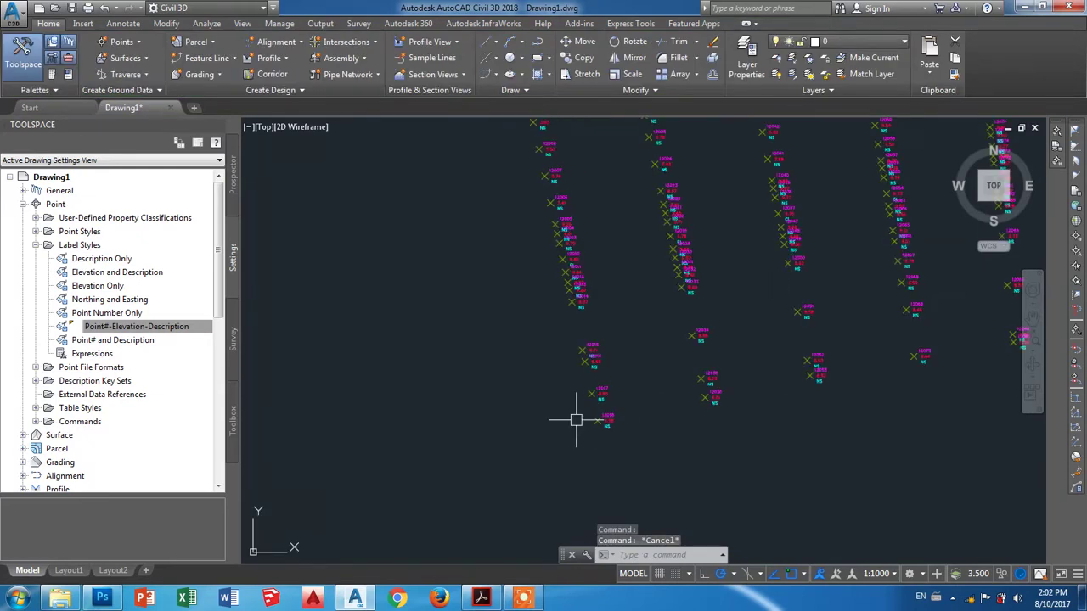
scroll(427, 364, down, 3)
scroll(611, 323, up, 4)
scroll(626, 246, up, 3)
scroll(560, 234, up, 2)
scroll(551, 382, down, 3)
scroll(550, 378, down, 1)
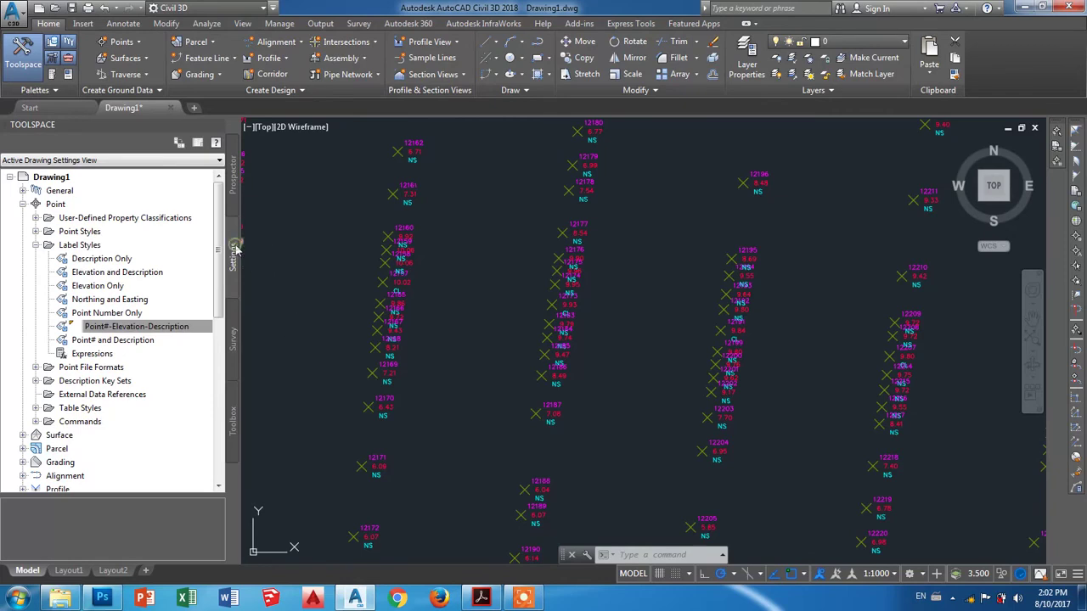
Open the Existing Ground point group's properties from the Prospector
click(34, 245)
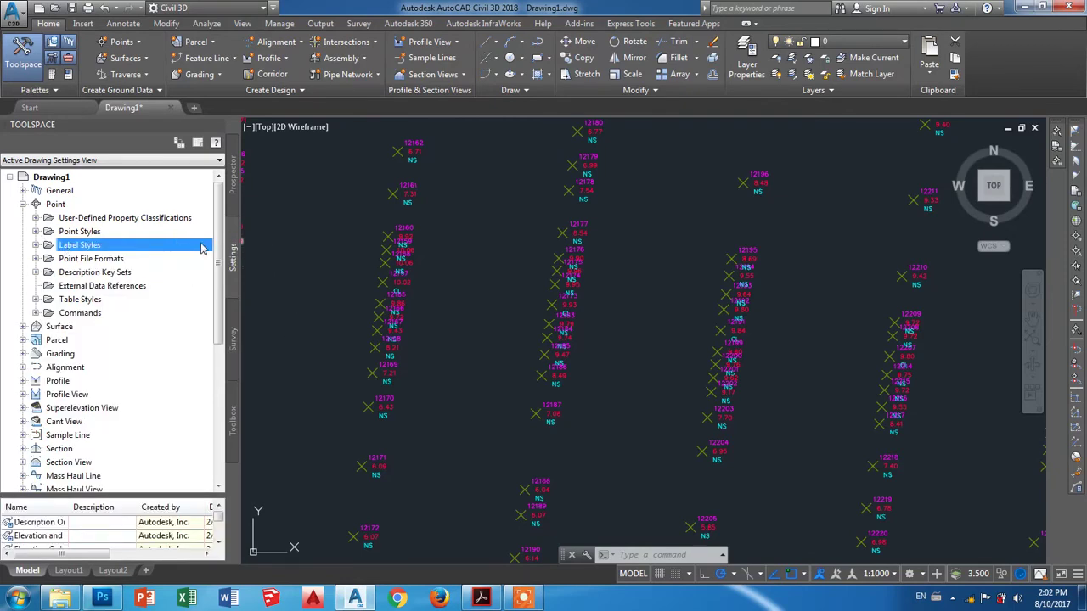
click(231, 189)
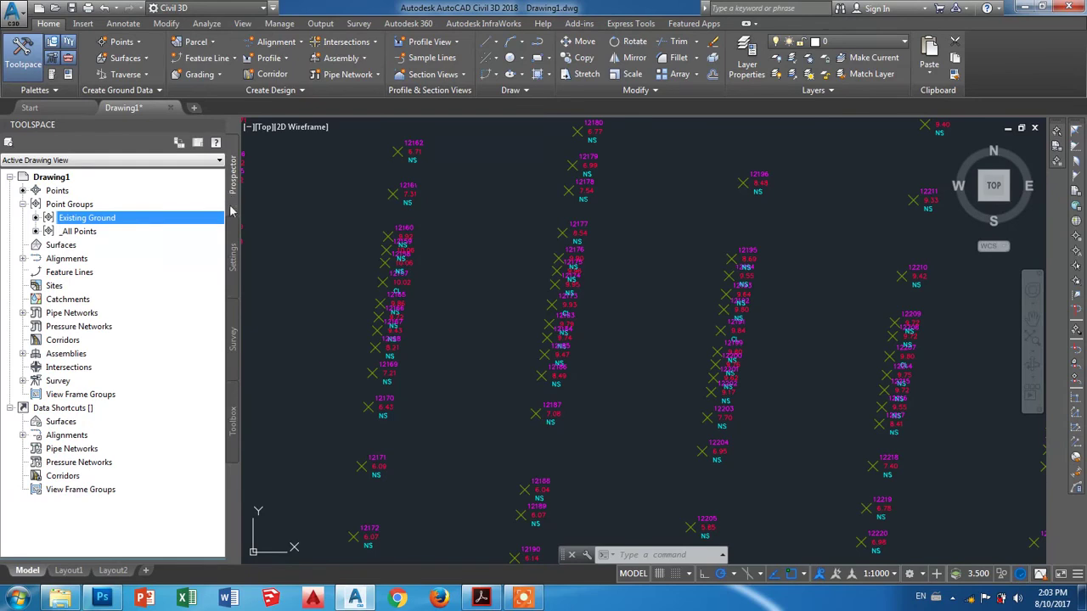
right_click(115, 220)
click(136, 228)
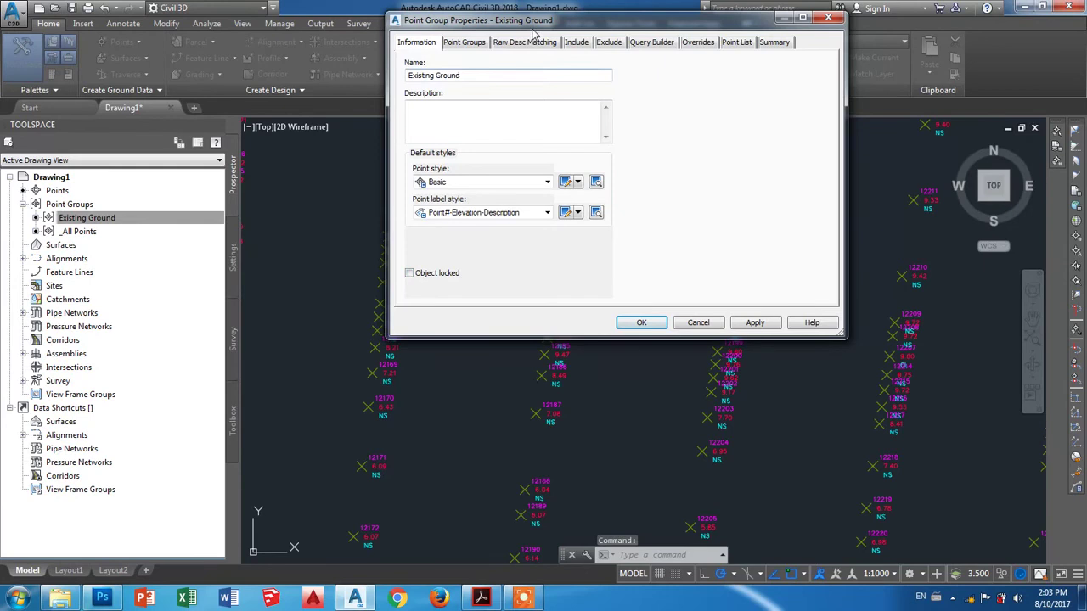
drag(533, 21, 554, 61)
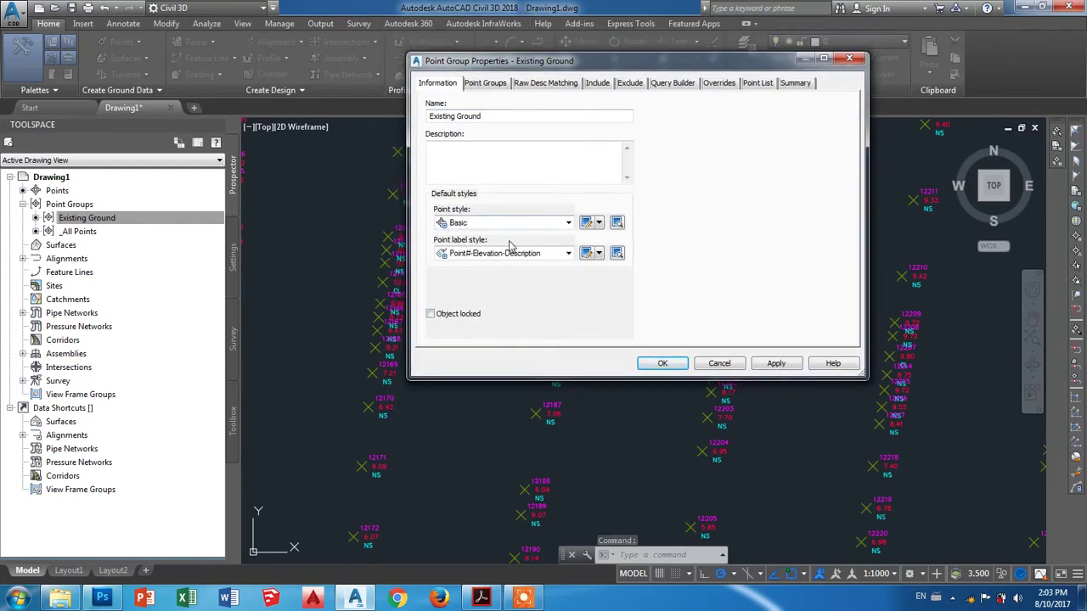
Inspect the Basic point style's Information, Marker and 3D Geometry properties
click(586, 223)
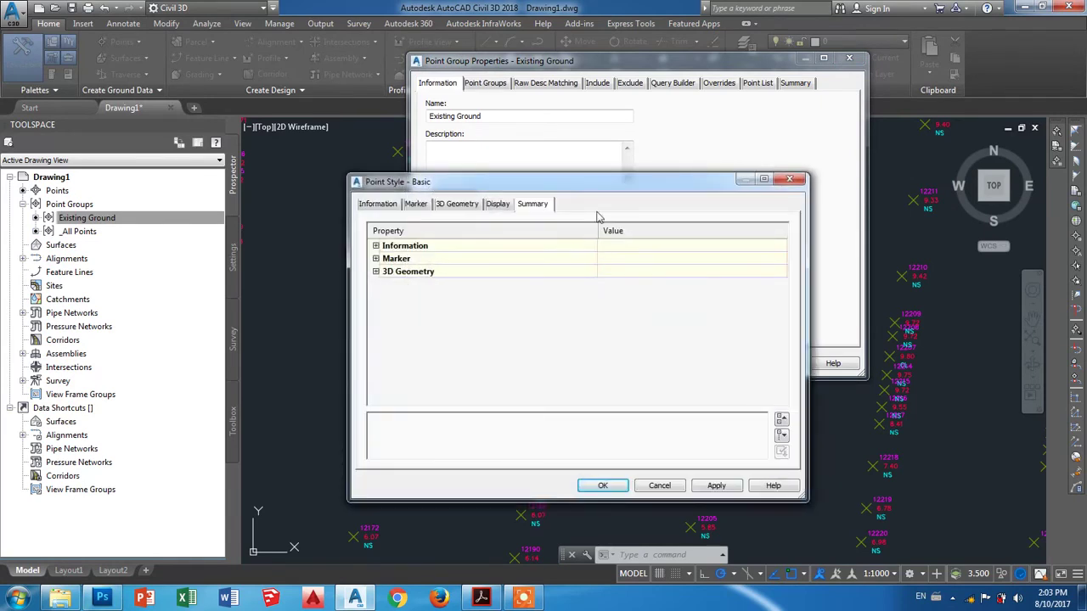
click(789, 179)
click(599, 223)
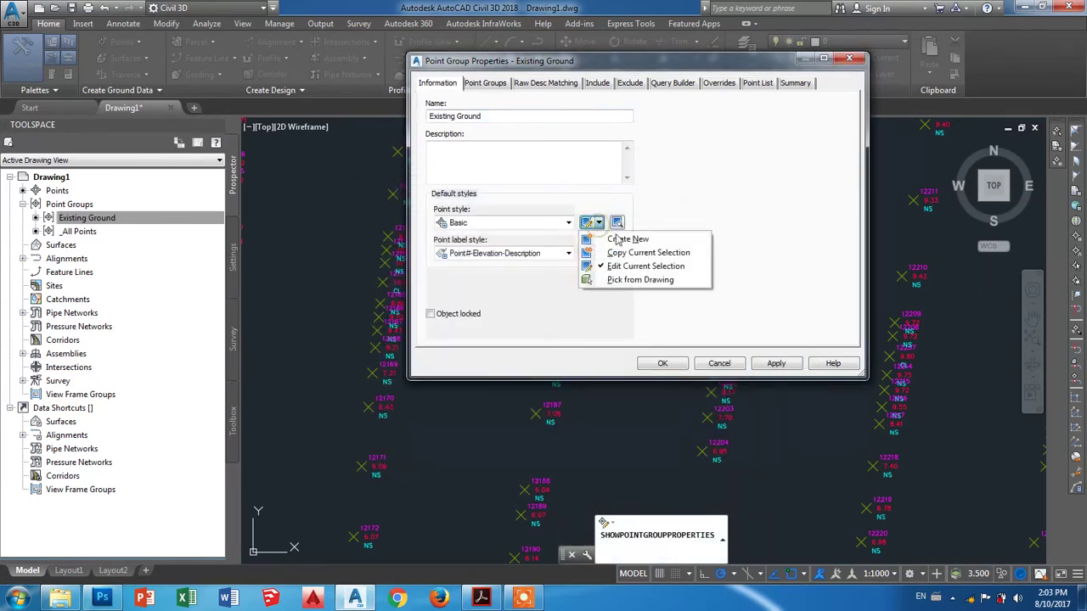
click(592, 221)
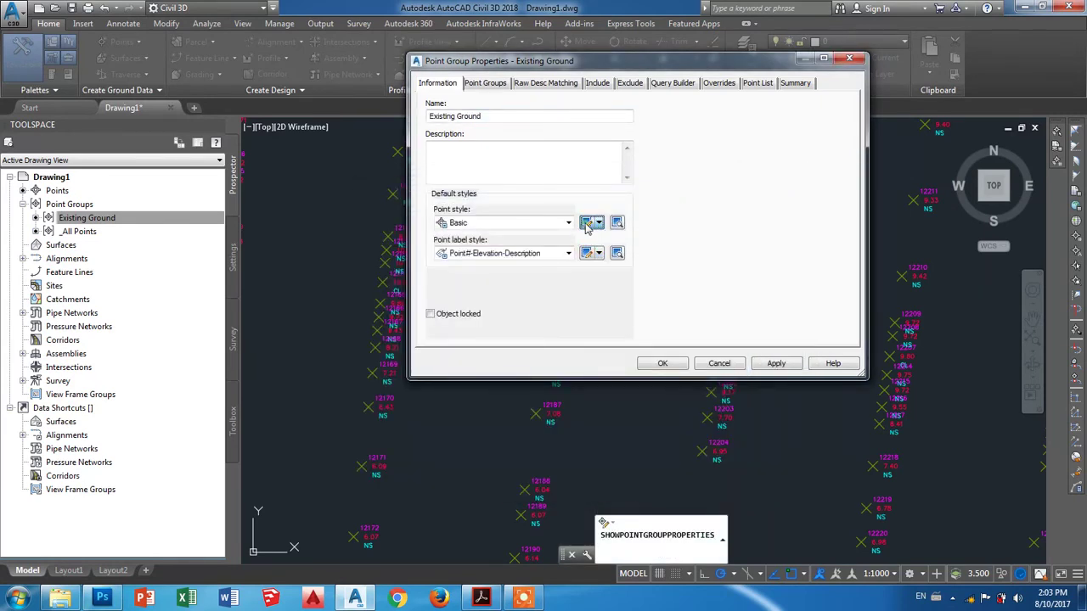
click(586, 223)
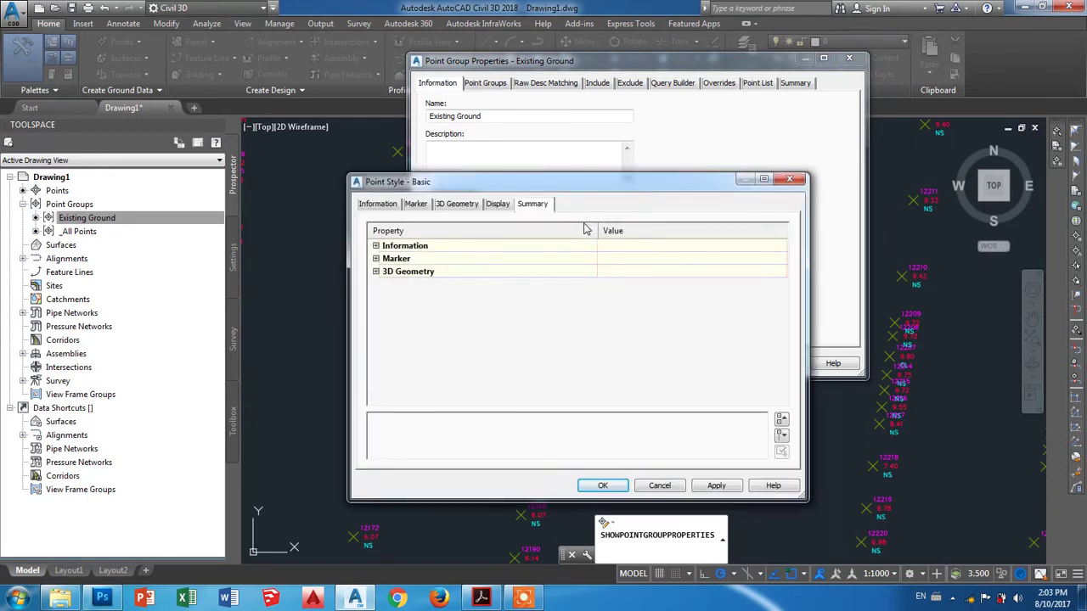
click(380, 259)
click(375, 247)
click(376, 246)
click(376, 259)
click(377, 259)
click(376, 271)
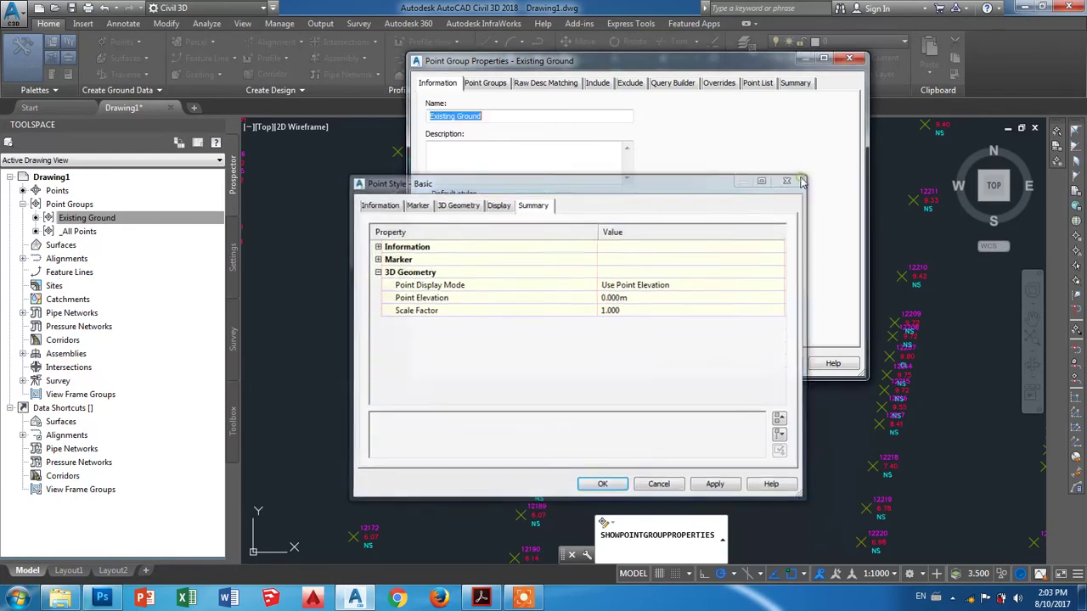
click(798, 178)
Review the Point#-Elevation-Description label style without changes and close the group properties
click(587, 253)
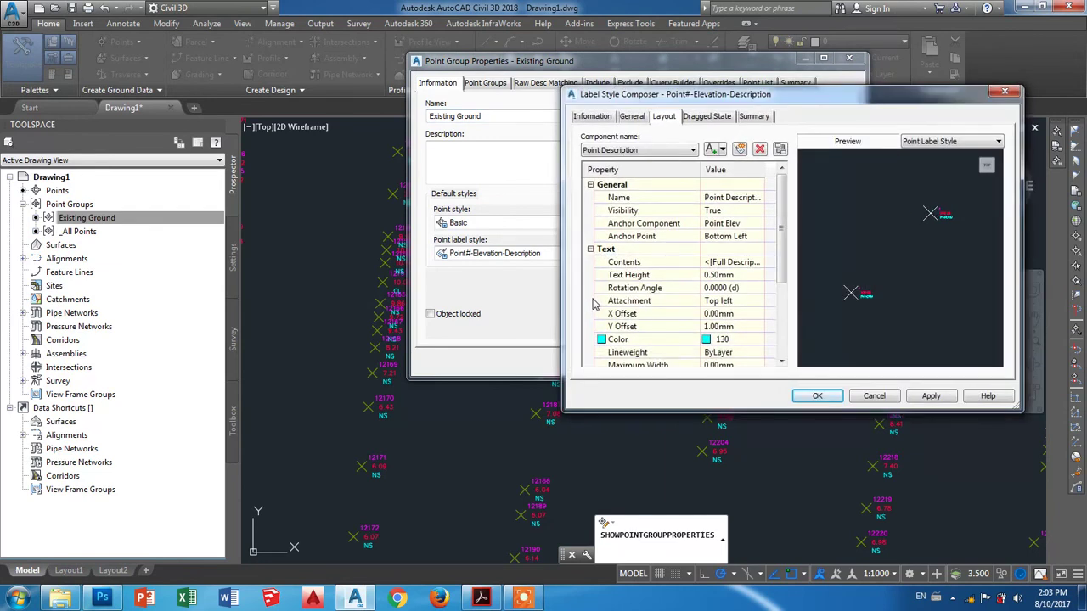
drag(782, 209, 786, 225)
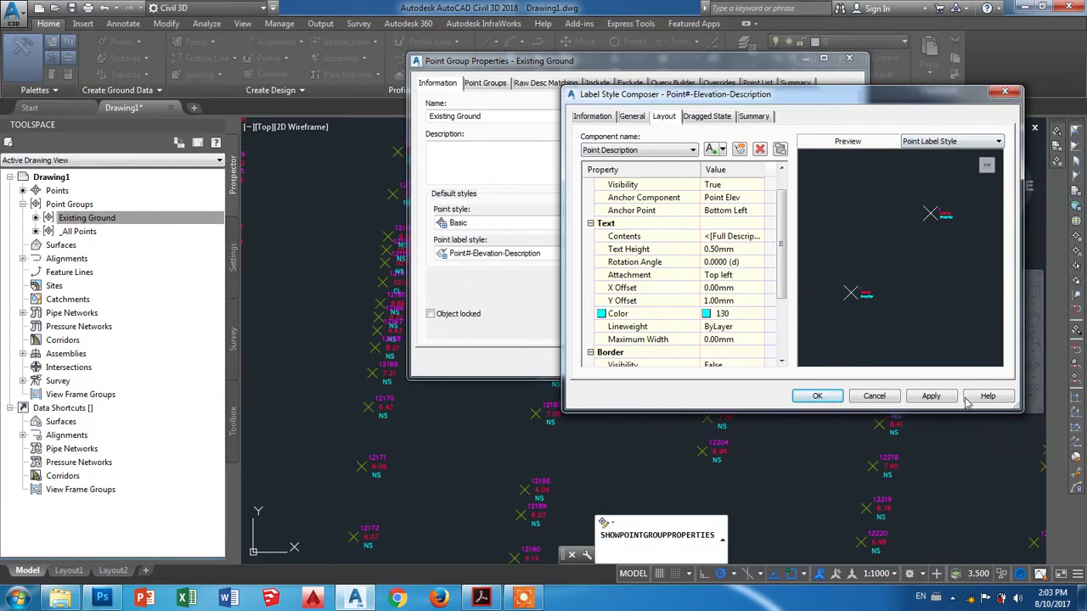
click(880, 397)
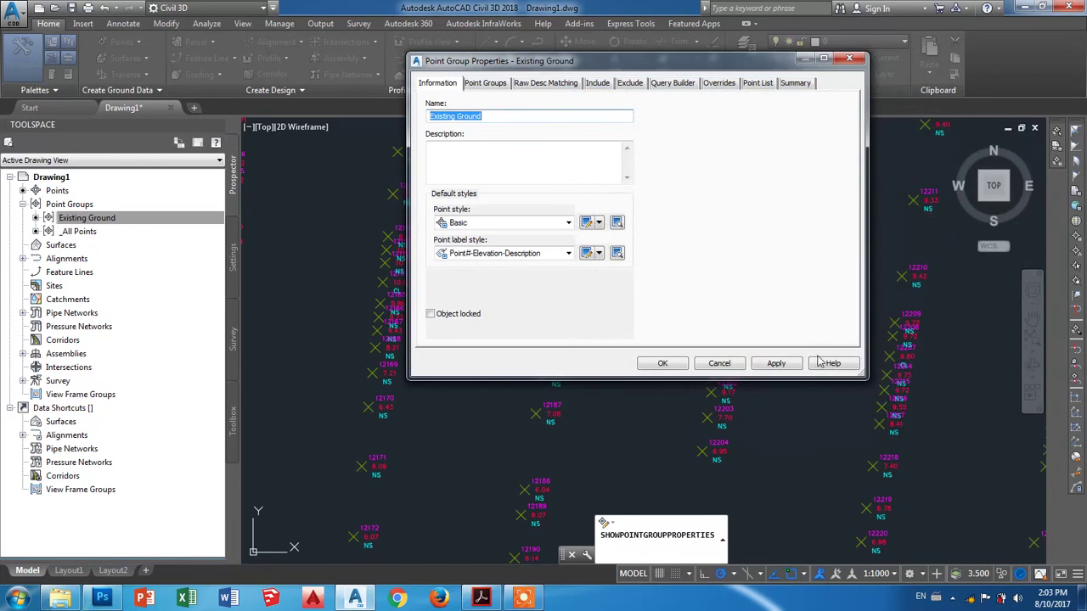
click(849, 58)
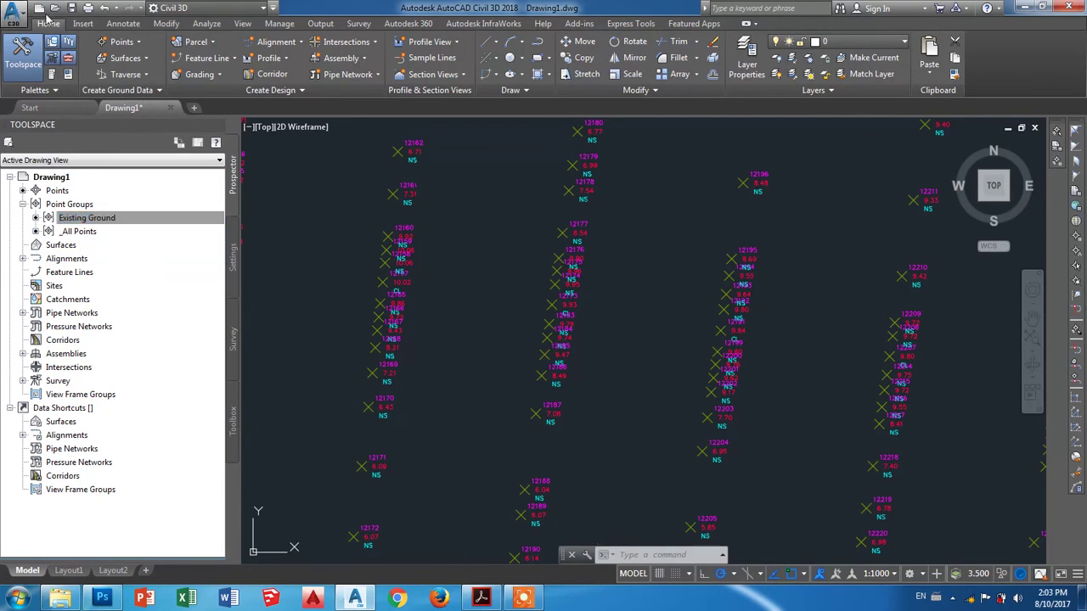
Save the drawing to the Desktop with the file name Import Point
click(72, 7)
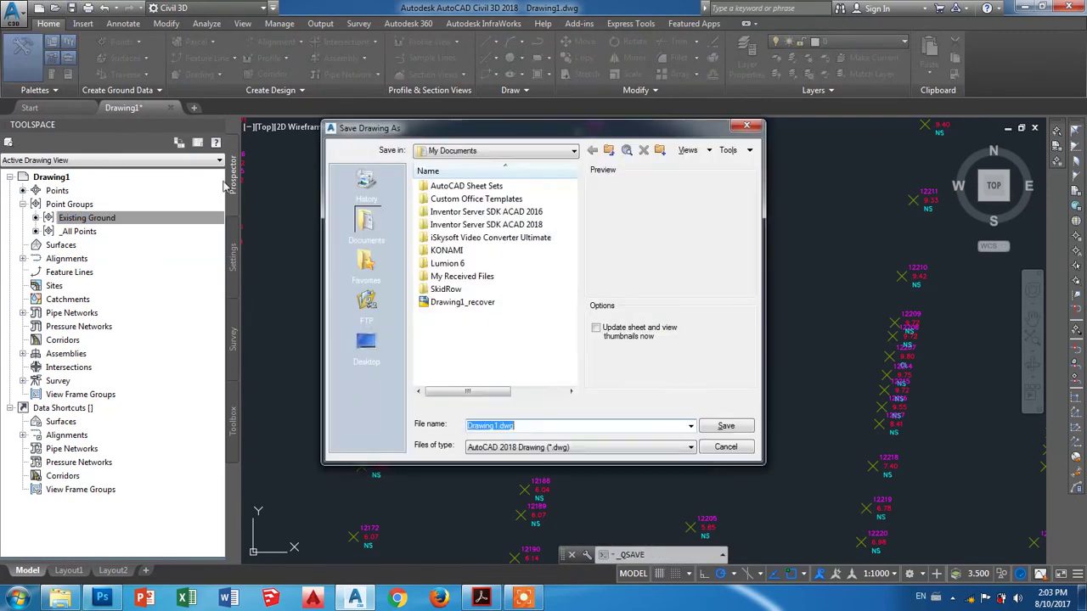
click(366, 344)
double_click(483, 428)
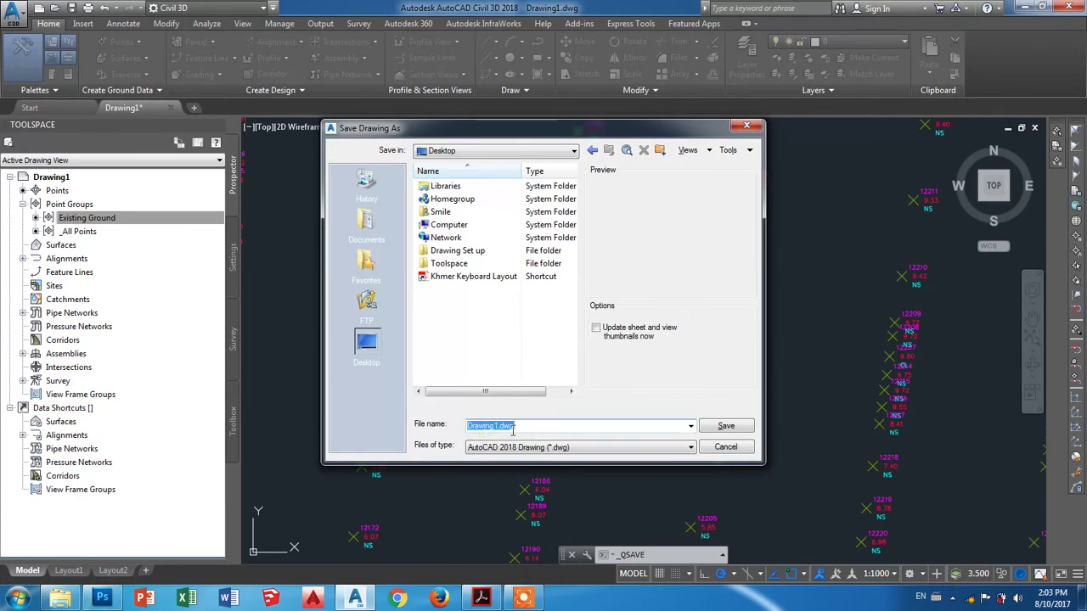
key(BackSpace)
text(Import Point)
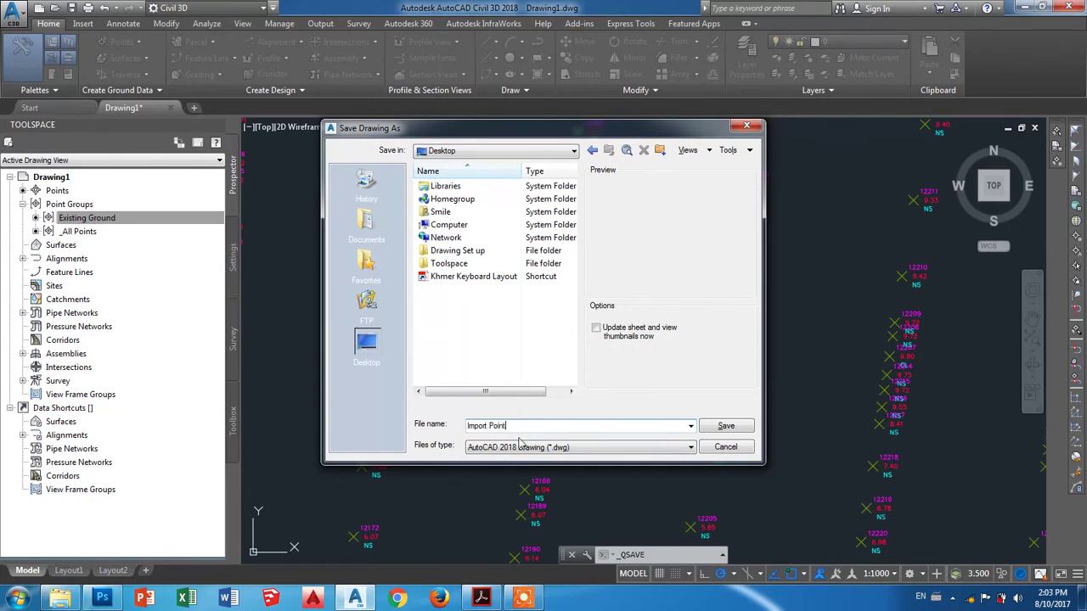
click(735, 429)
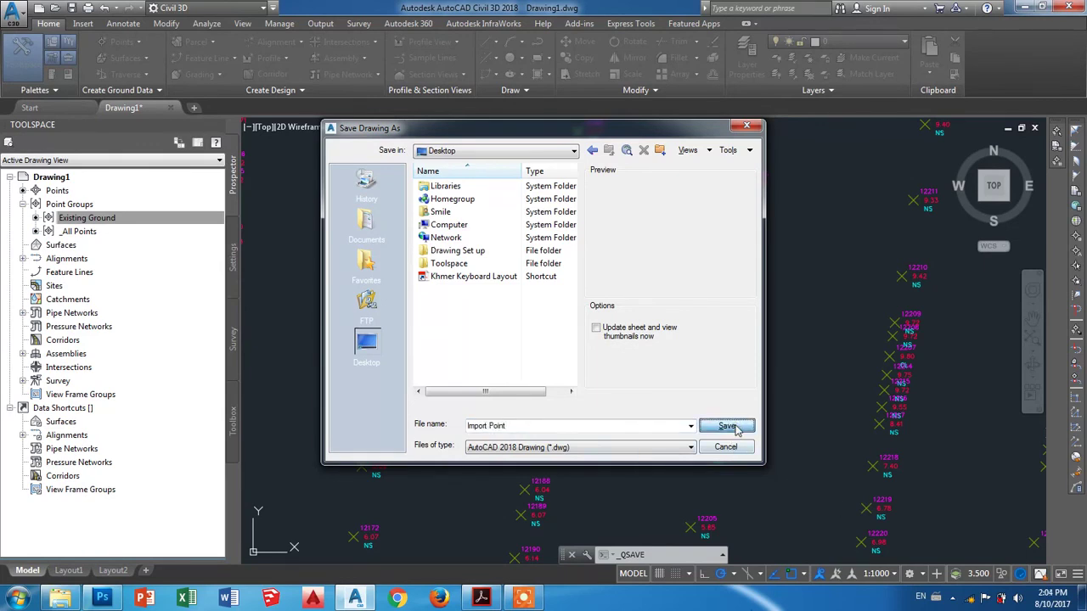